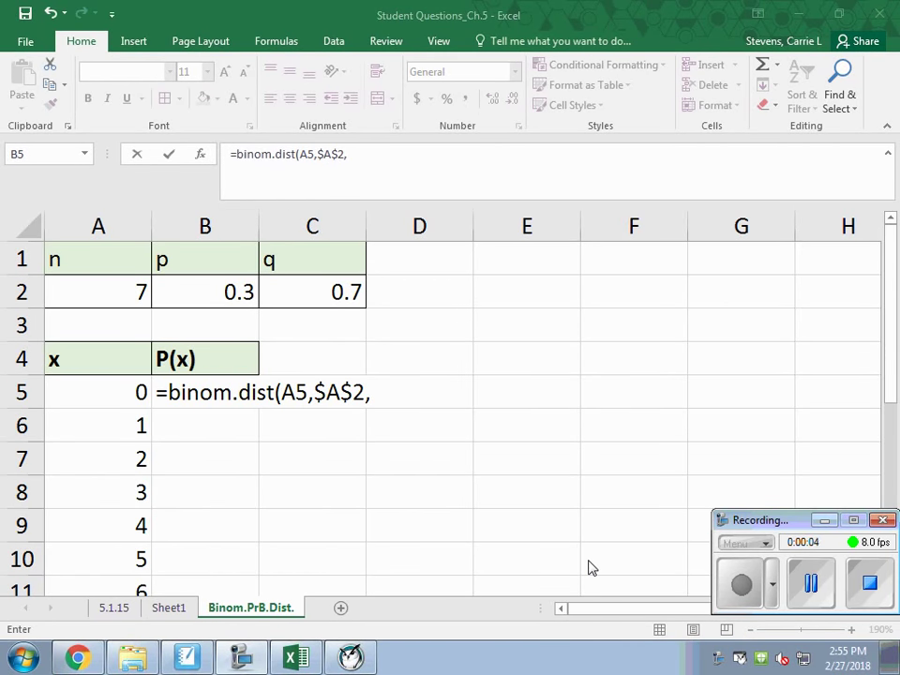
Step: Restart B5's formula as BINOM.DIST using A5 and the absolute $A$2 reference
{"action": "left_click", "coordinate": [368, 153]}
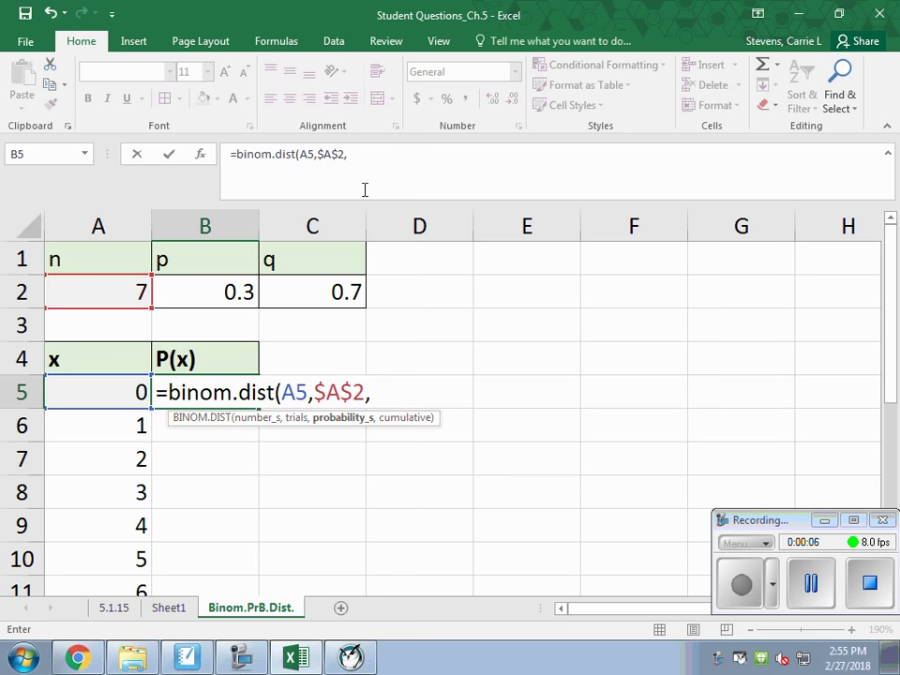
{"action": "left_click", "coordinate": [365, 189]}
{"action": "key", "text": "BackSpace"}
{"action": "key", "text": "BackSpace"}
{"action": "key", "text": "BackSpace"}
{"action": "key", "text": "BackSpace"}
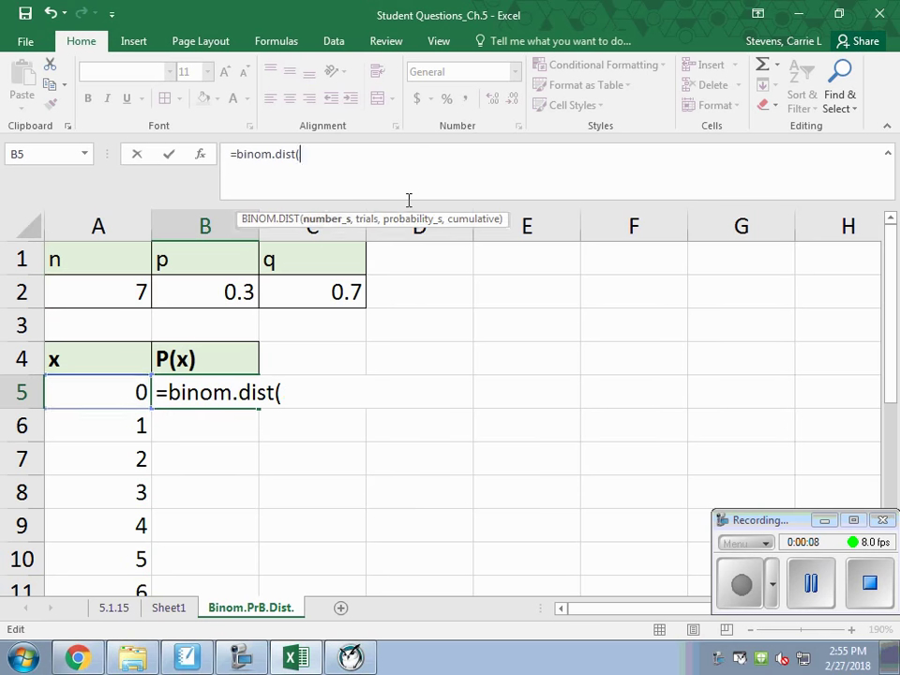
{"action": "key", "text": "BackSpace"}
{"action": "key", "text": "BackSpace"}
{"action": "key", "text": "BackSpace"}
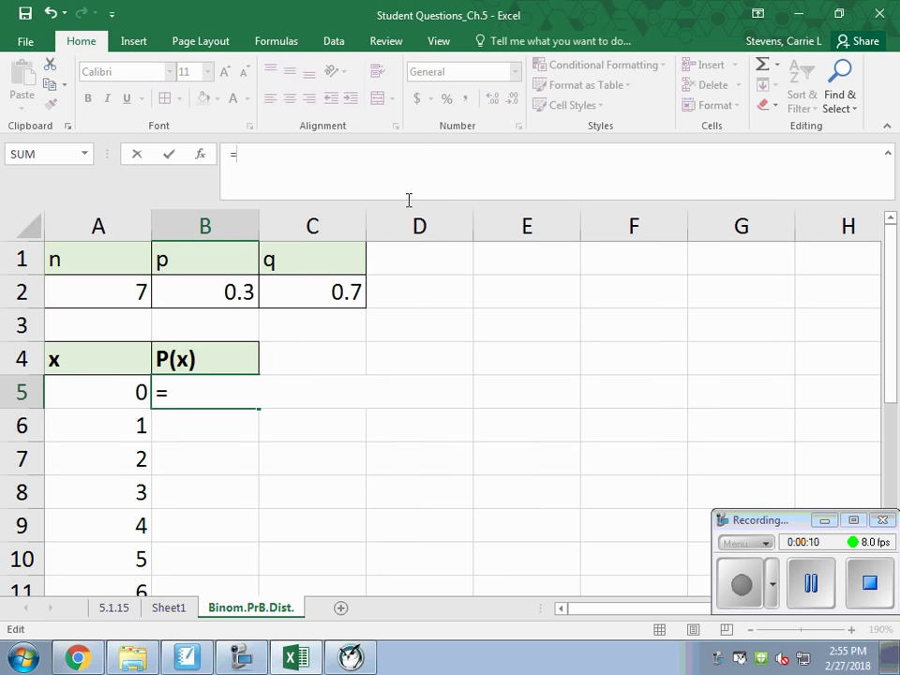
{"action": "type", "text": "bi"}
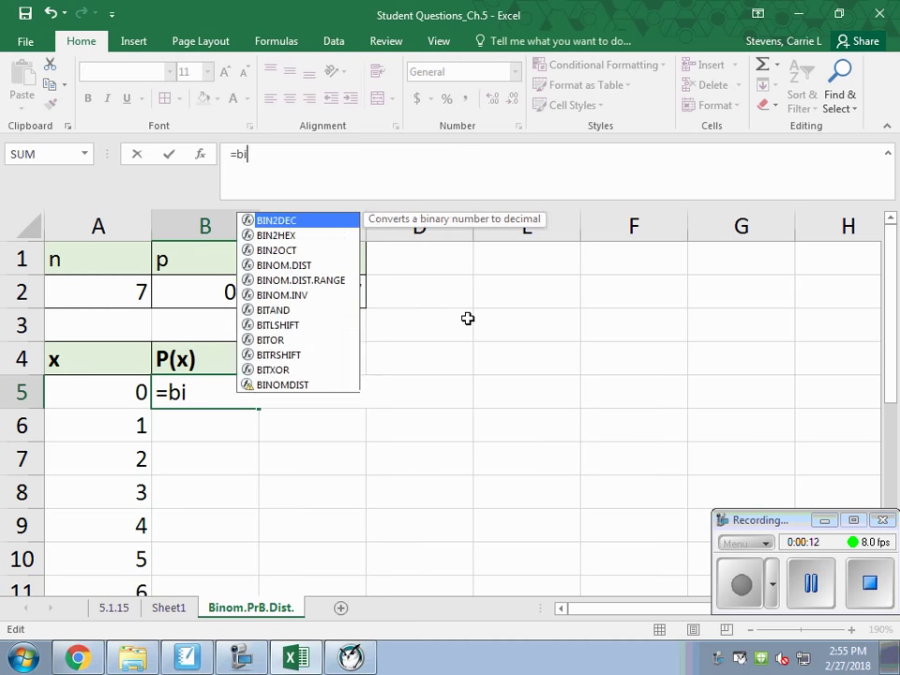
{"action": "type", "text": "nom.dist"}
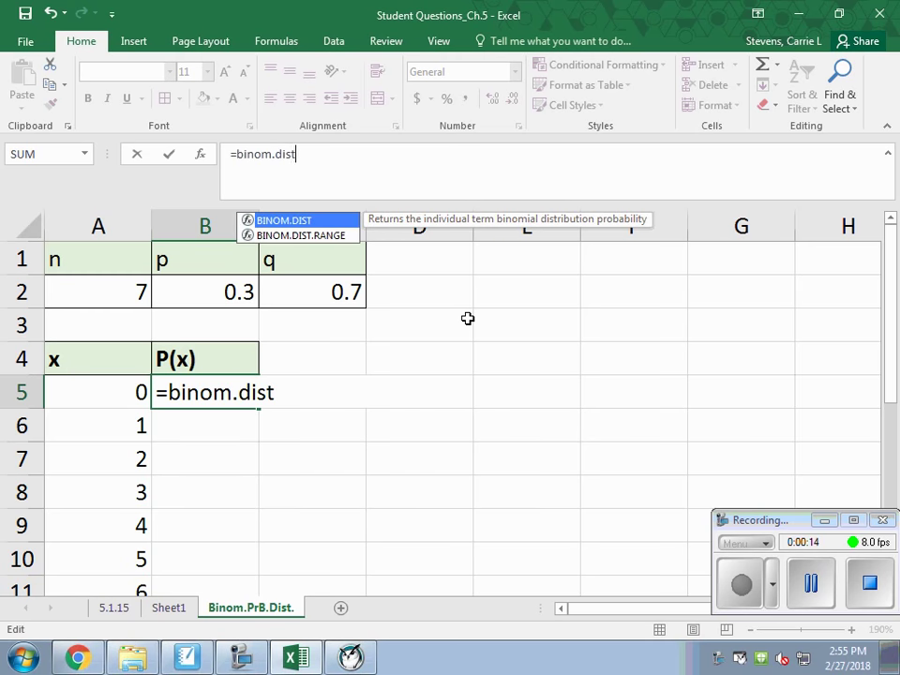
{"action": "type", "text": "("}
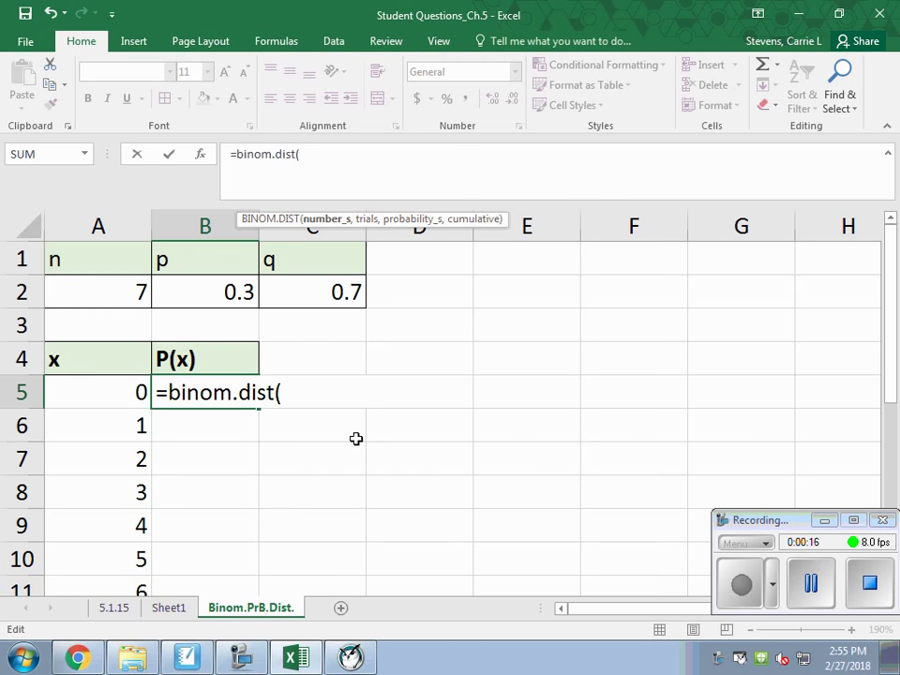
{"action": "left_click", "coordinate": [122, 393]}
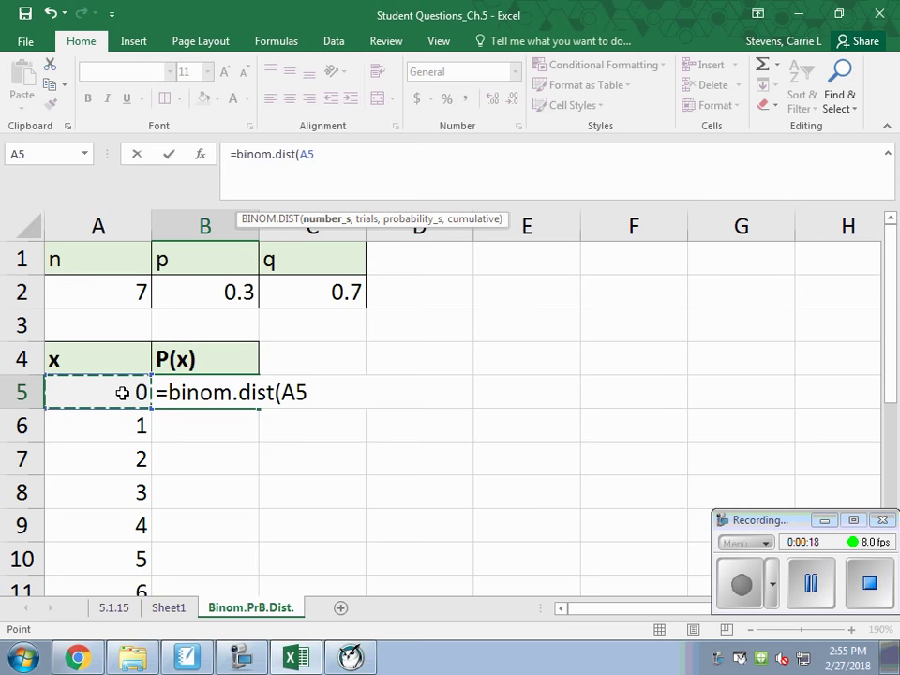
{"action": "type", "text": ","}
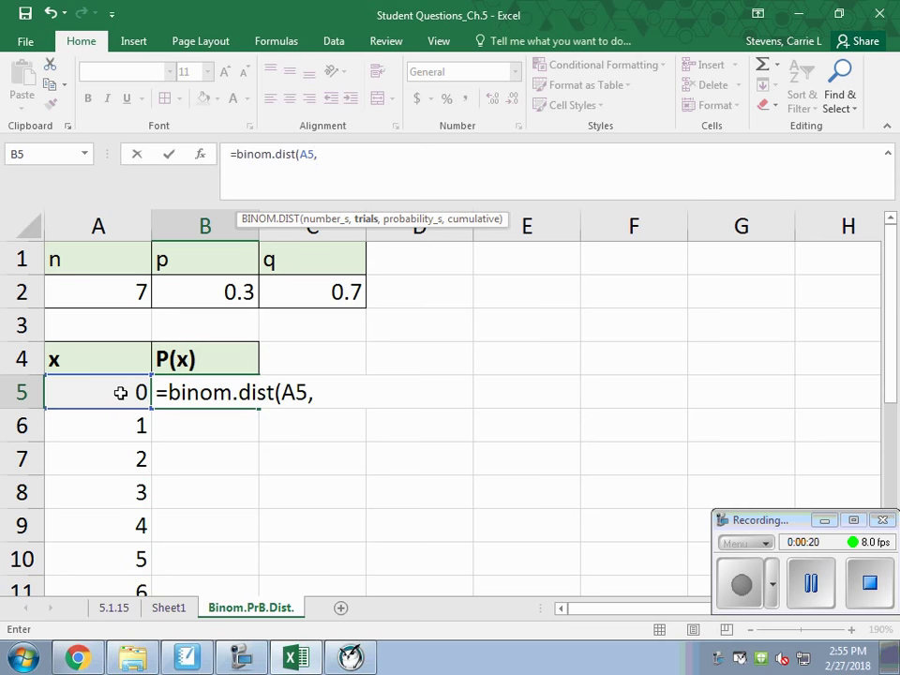
{"action": "left_click", "coordinate": [92, 285]}
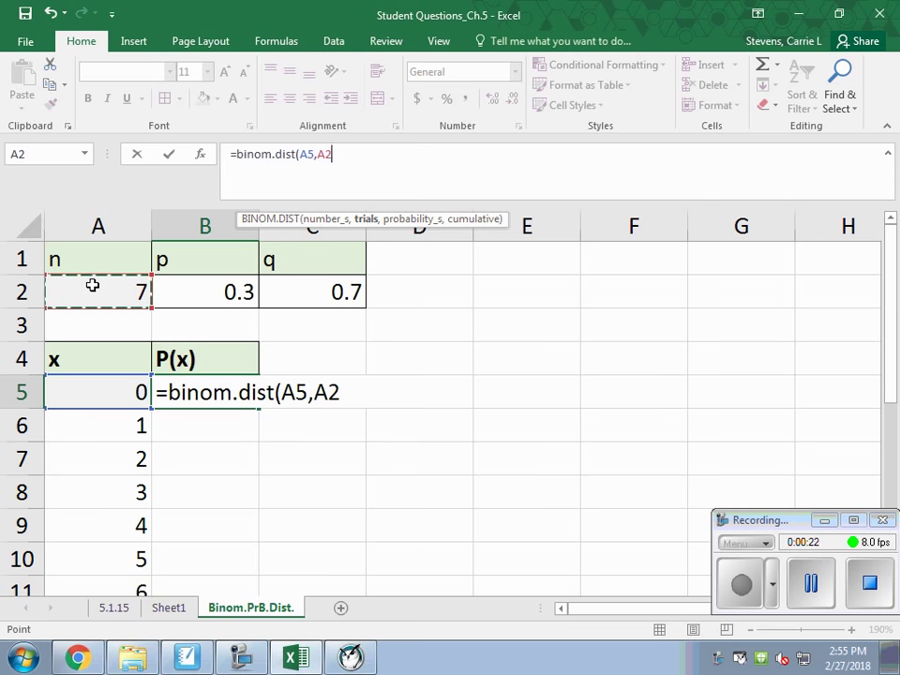
{"action": "key", "text": "F4"}
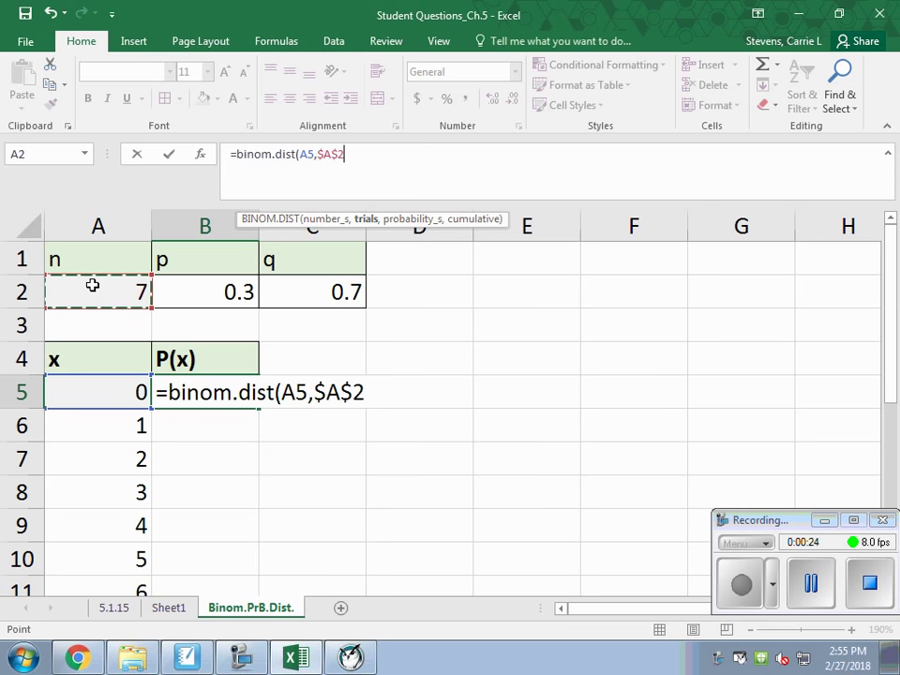
Step: Complete it with absolute $B$2 and FALSE, giving P(0) = 0.082354
{"action": "type", "text": ","}
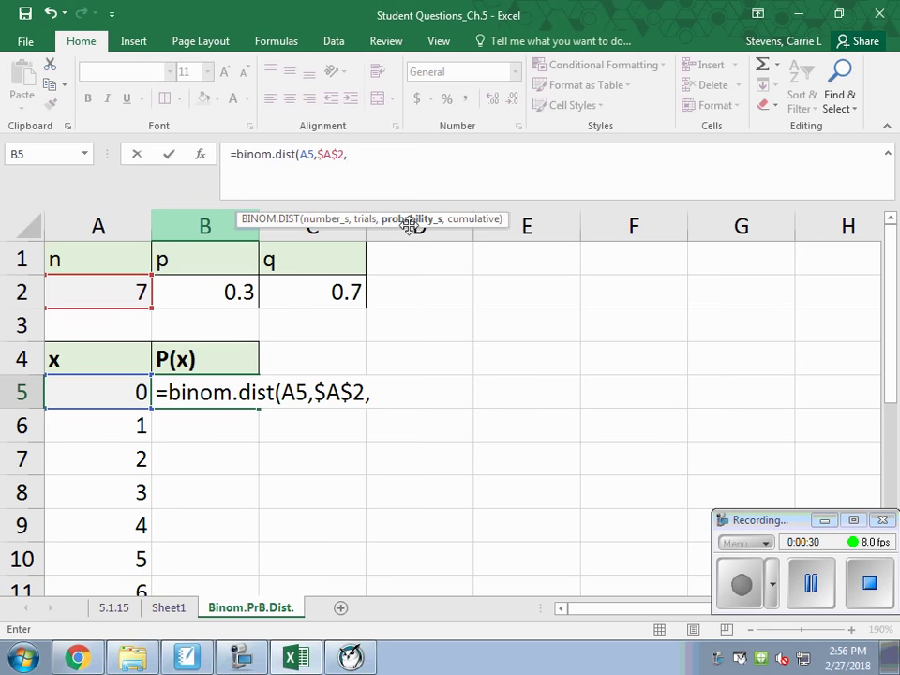
{"action": "left_click", "coordinate": [246, 297]}
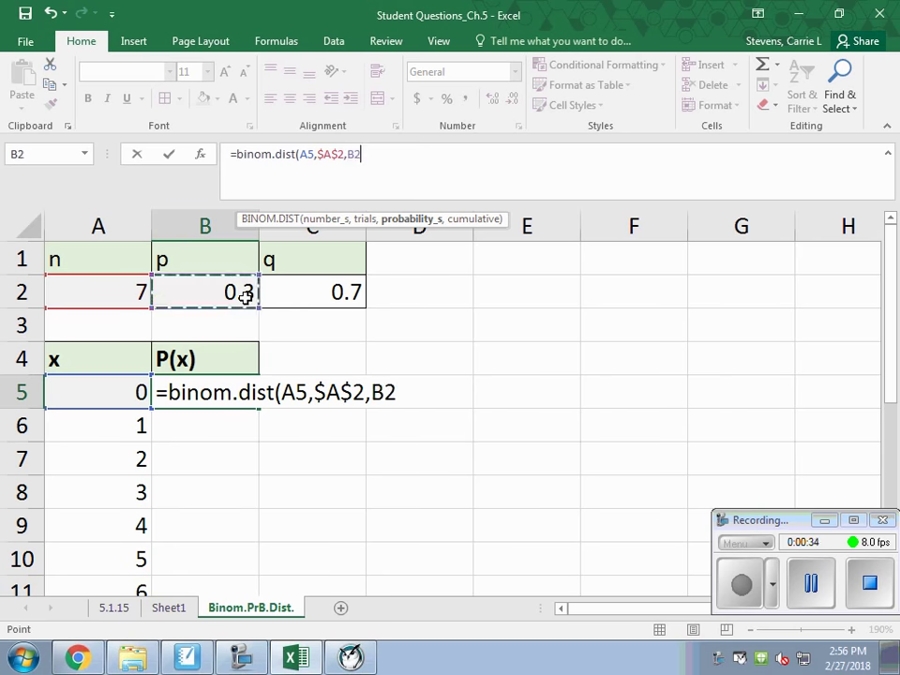
{"action": "key", "text": "F4"}
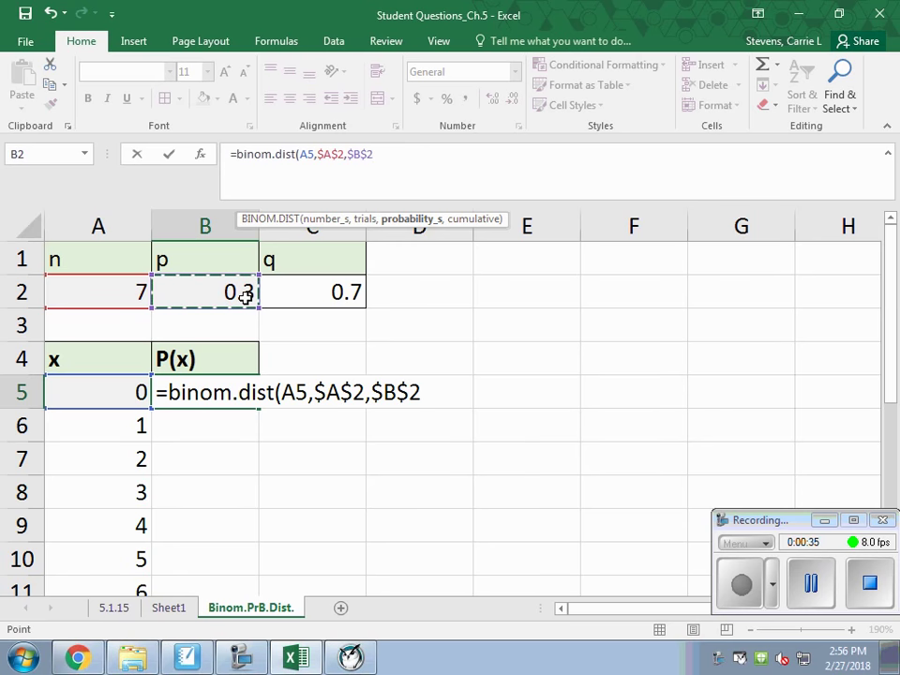
{"action": "type", "text": ","}
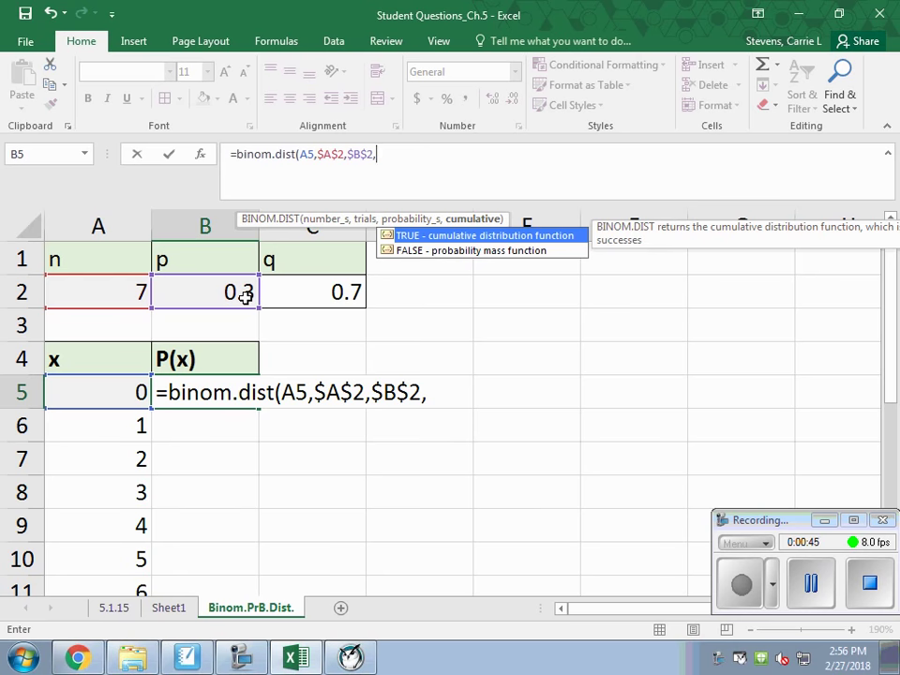
{"action": "type", "text": "0"}
{"action": "key", "text": "BackSpace"}
{"action": "double_click", "coordinate": [418, 251]}
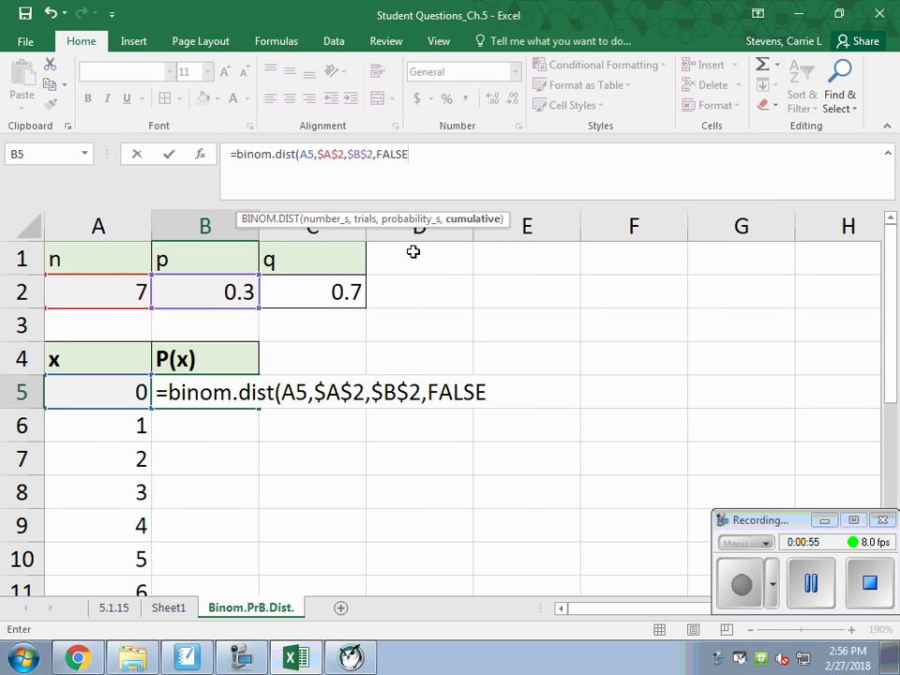
{"action": "type", "text": ")"}
{"action": "key", "text": "Return"}
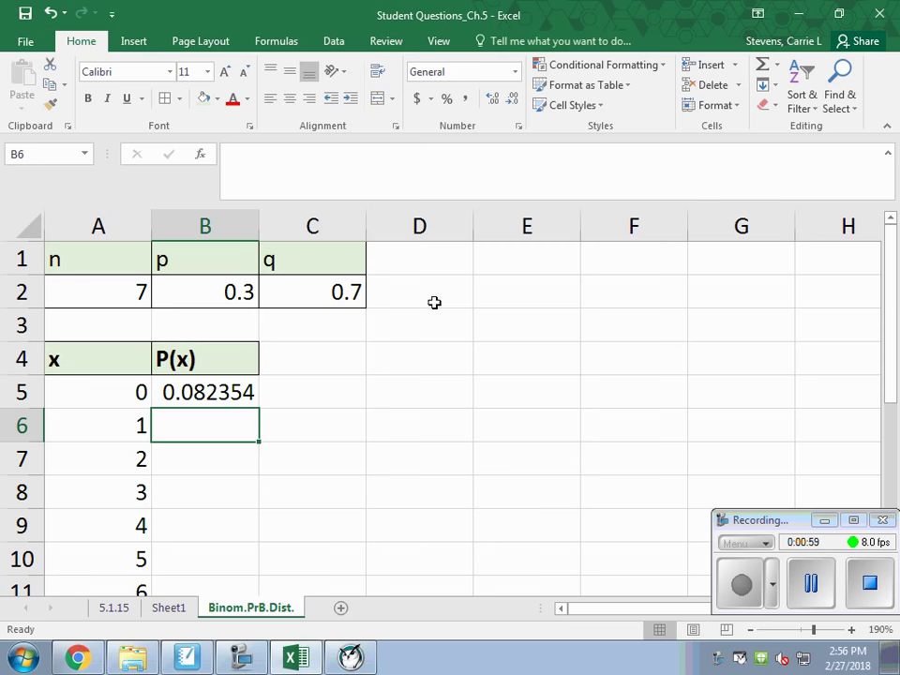
Step: Replace FALSE with 0 as the cumulative argument in B5's formula
{"action": "left_click", "coordinate": [235, 394]}
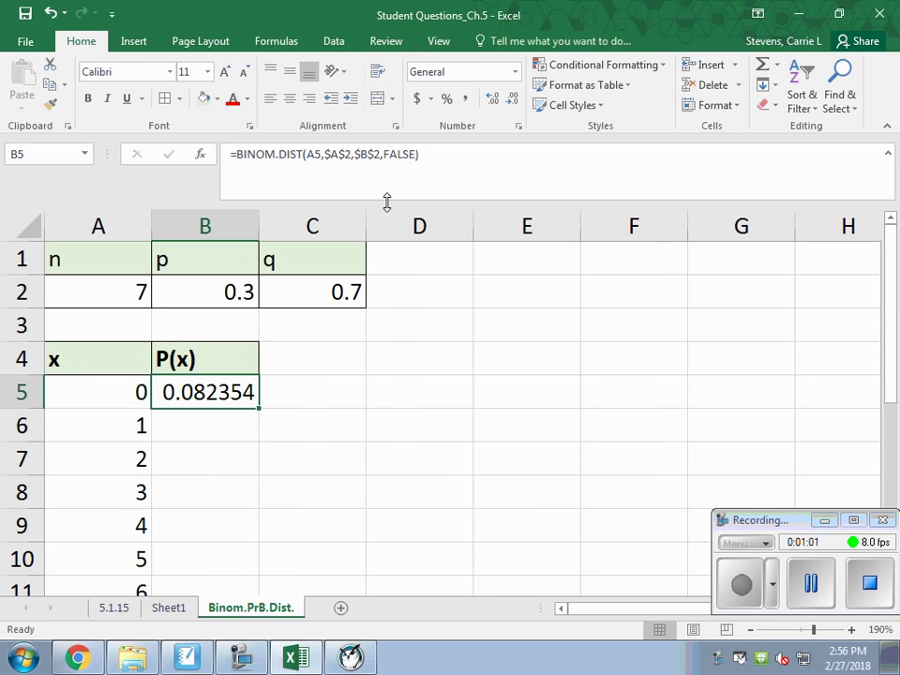
{"action": "left_click", "coordinate": [418, 154]}
{"action": "left_click_drag", "start_coordinate": [416, 154], "coordinate": [384, 154]}
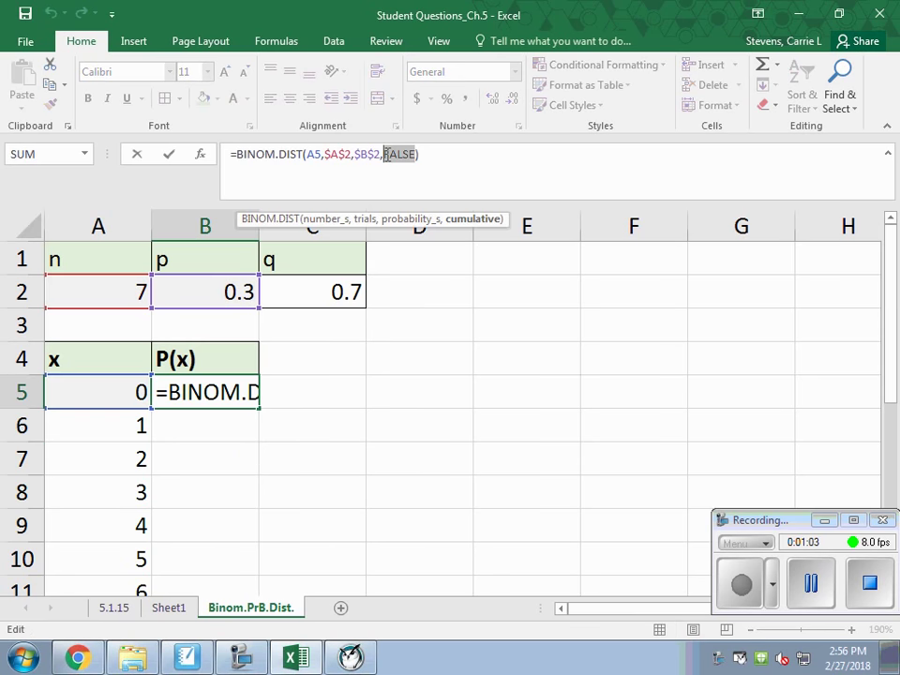
{"action": "type", "text": "0"}
{"action": "key", "text": "Return"}
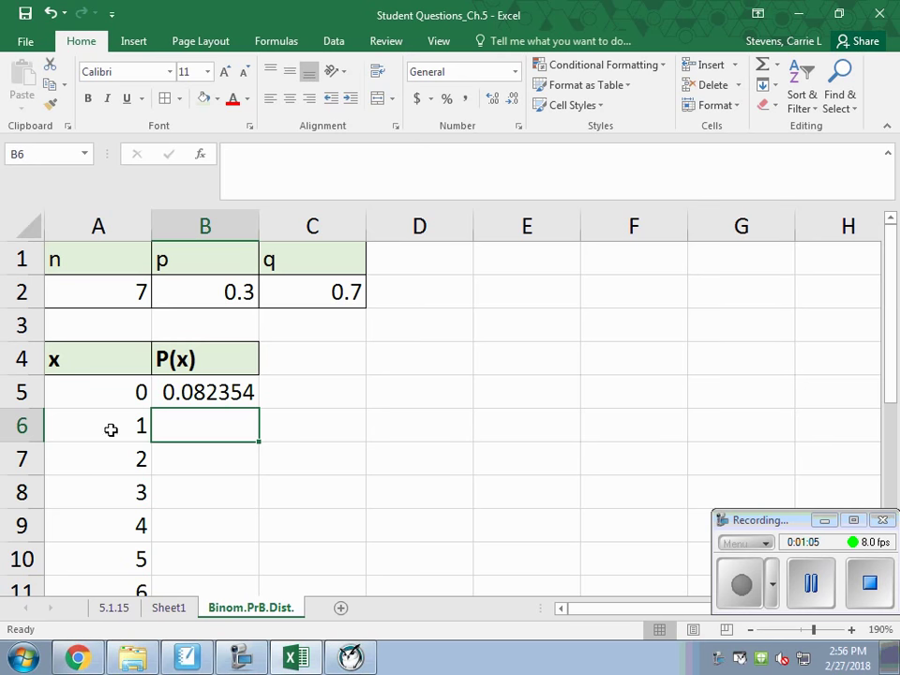
Step: Fill B5's formula down to B12 for P(x) at x = 1 to 7
{"action": "left_click", "coordinate": [169, 392]}
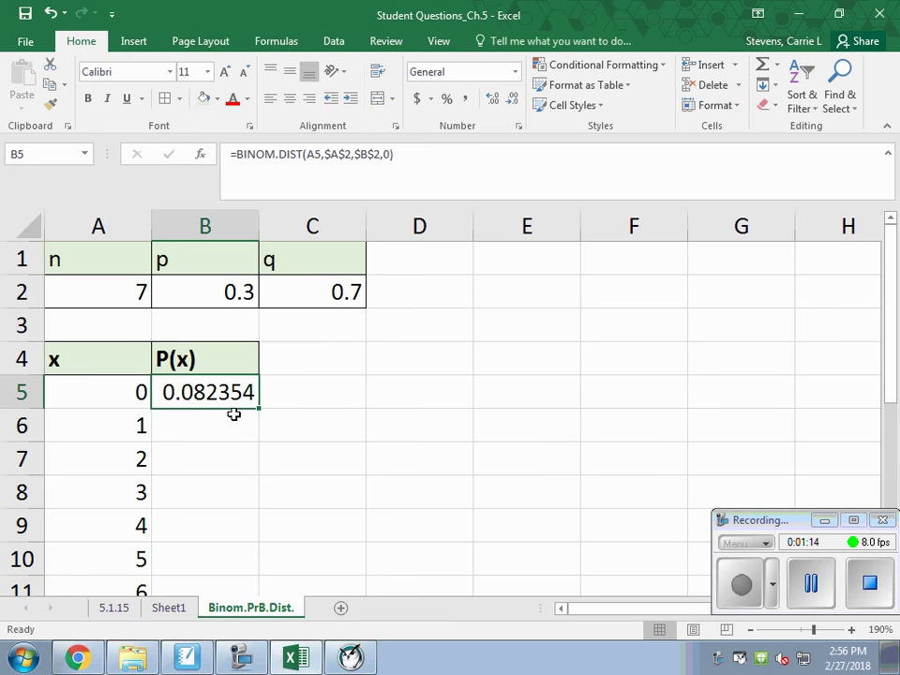
{"action": "scroll", "coordinate": [224, 431], "scroll_direction": "down", "scroll_amount": 1}
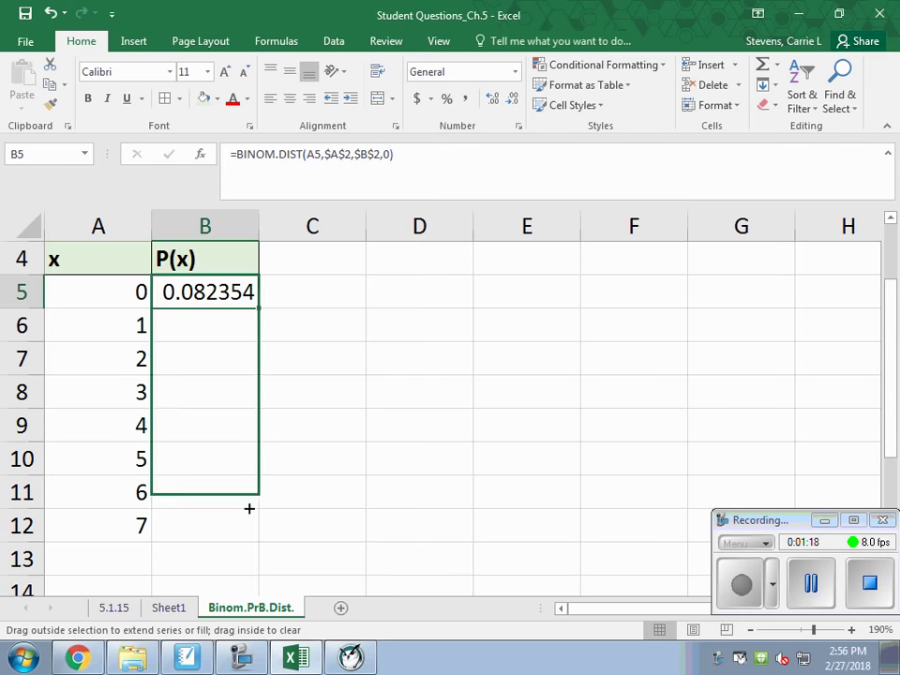
{"action": "left_click_drag", "start_coordinate": [259, 307], "coordinate": [248, 537]}
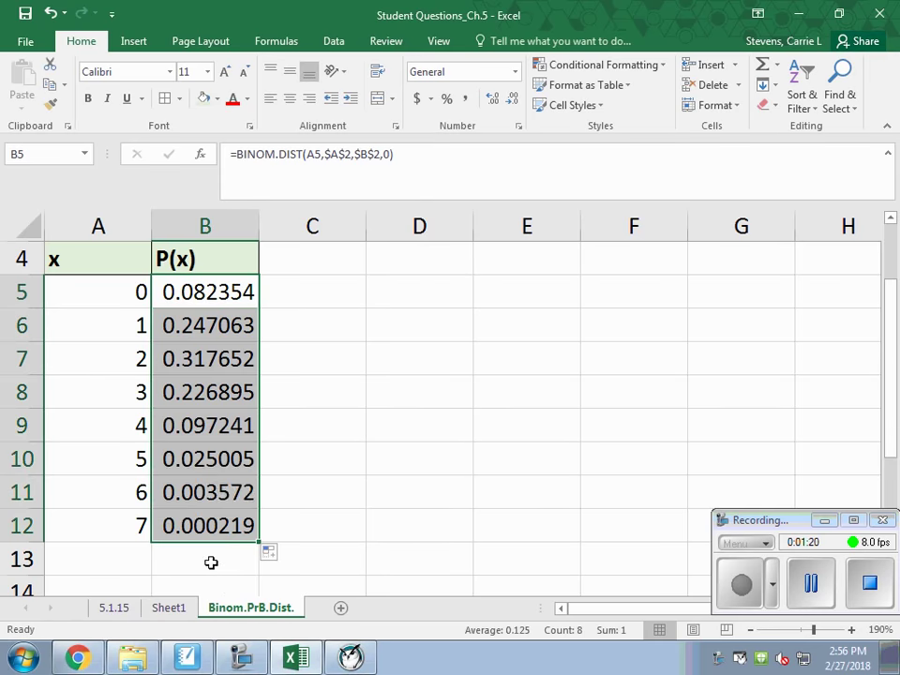
{"action": "left_click", "coordinate": [211, 561]}
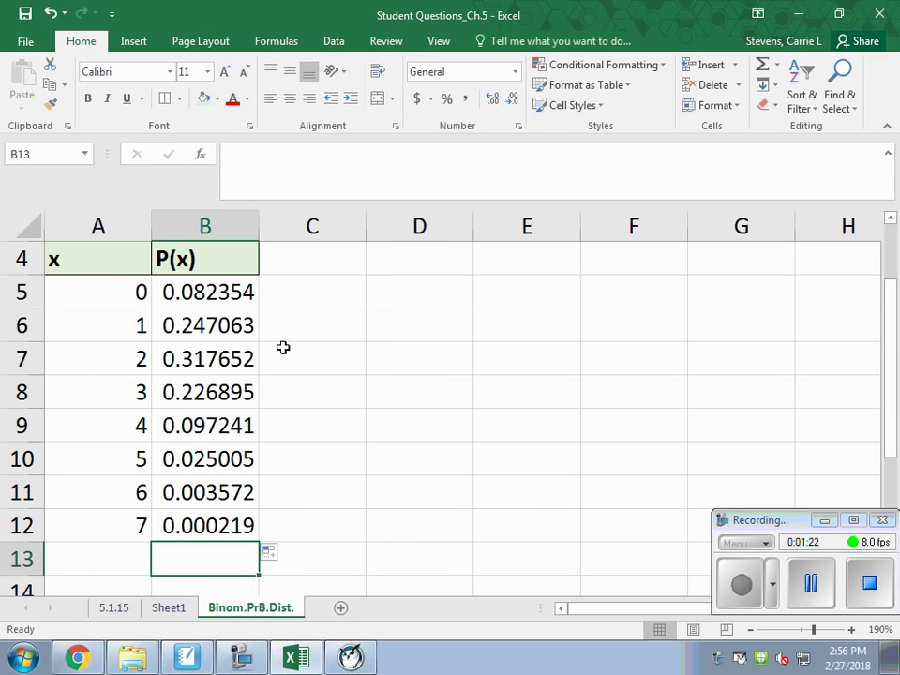
Step: Start the C4 heading as 'P(X' and insert the ≤ symbol via Insert > Symbol
{"action": "left_click", "coordinate": [305, 261]}
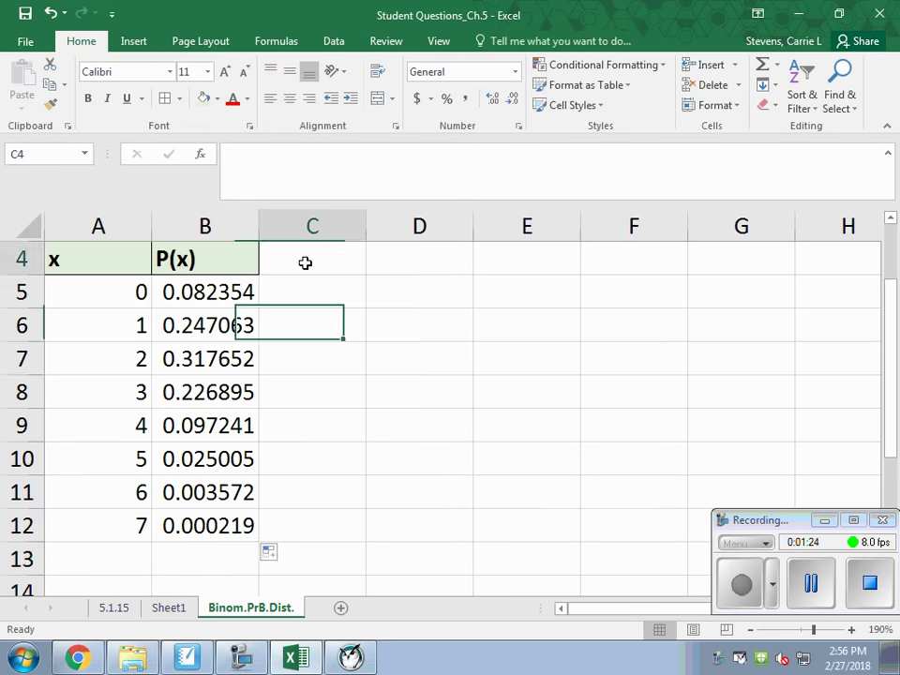
{"action": "scroll", "coordinate": [307, 291], "scroll_direction": "up", "scroll_amount": 1}
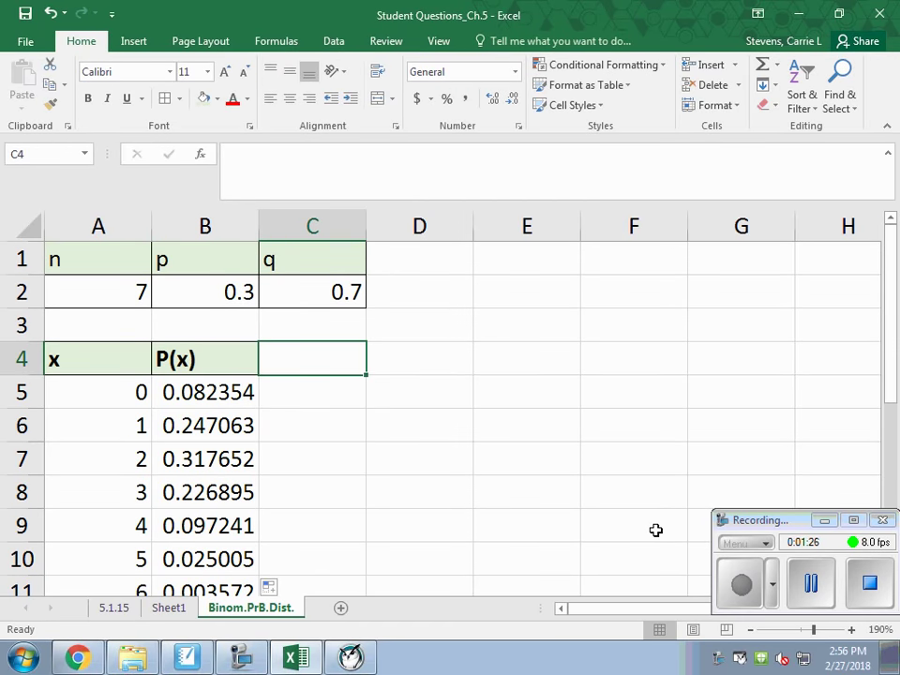
{"action": "type", "text": "P(x"}
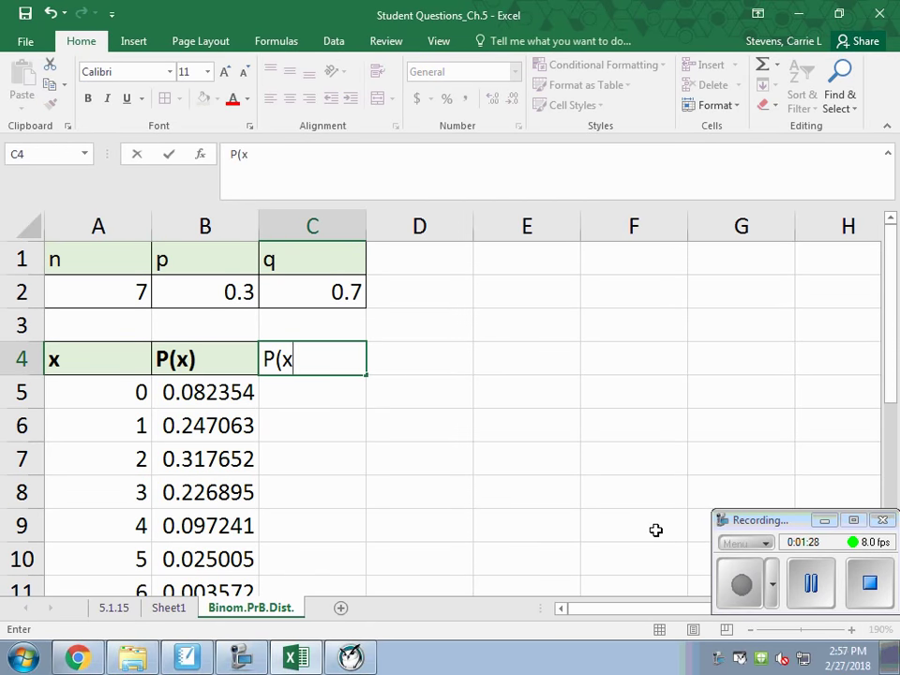
{"action": "key", "text": "BackSpace"}
{"action": "type", "text": "X"}
{"action": "left_click", "coordinate": [134, 42]}
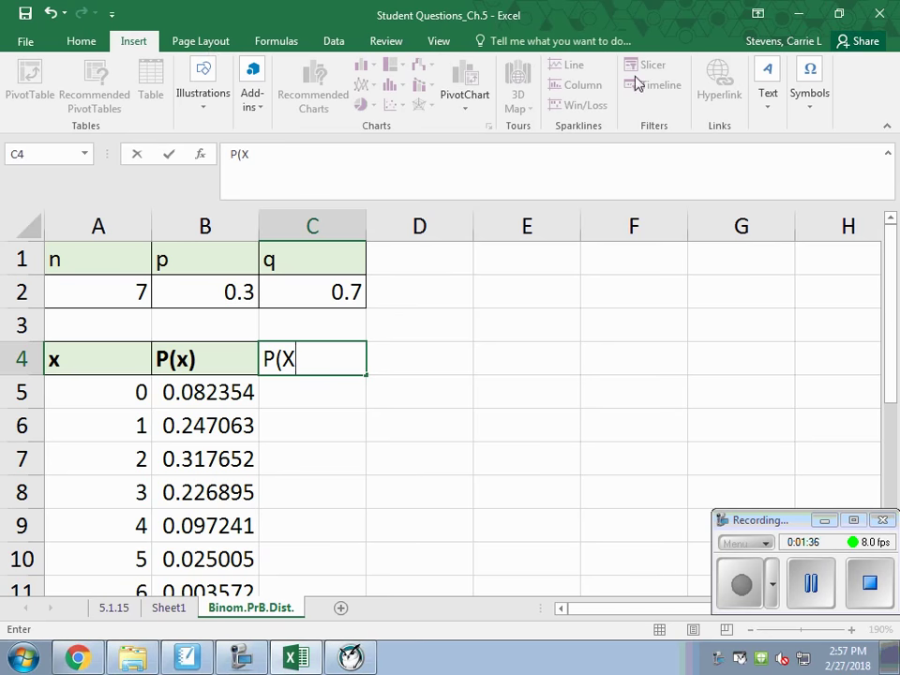
{"action": "left_click", "coordinate": [814, 98]}
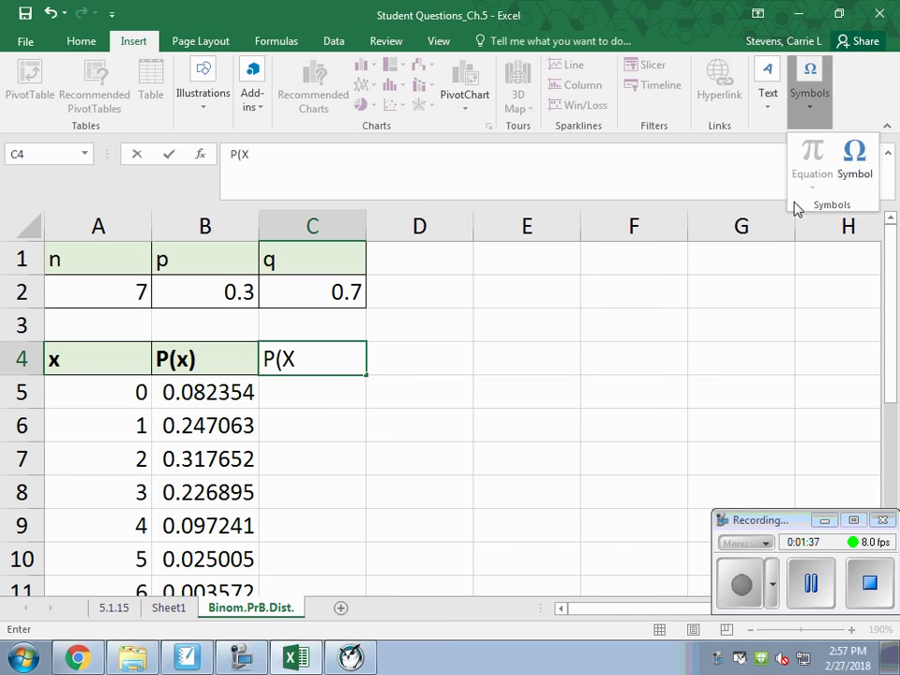
{"action": "left_click", "coordinate": [854, 168]}
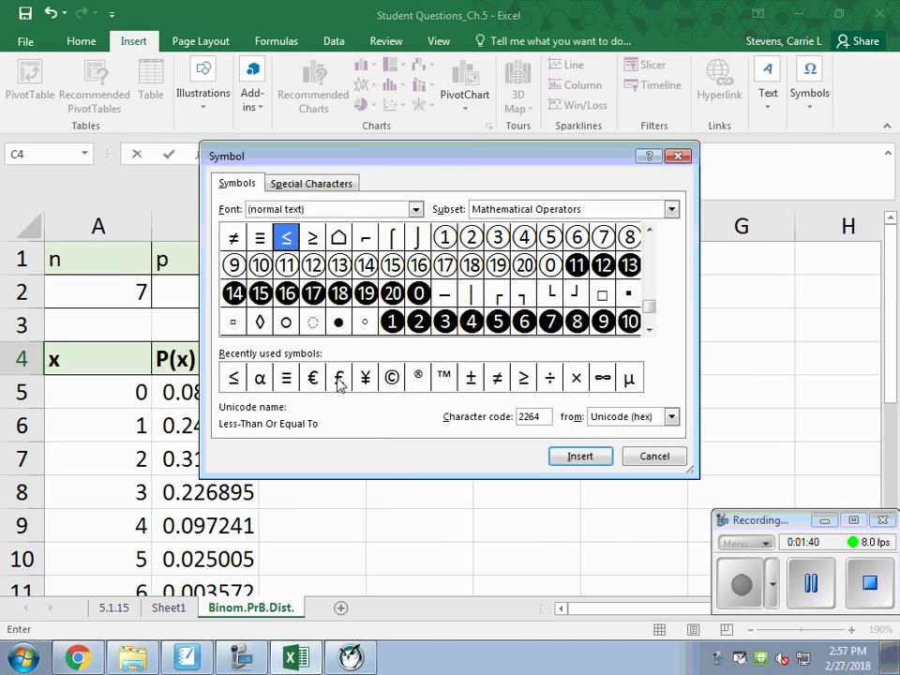
{"action": "left_click", "coordinate": [235, 380]}
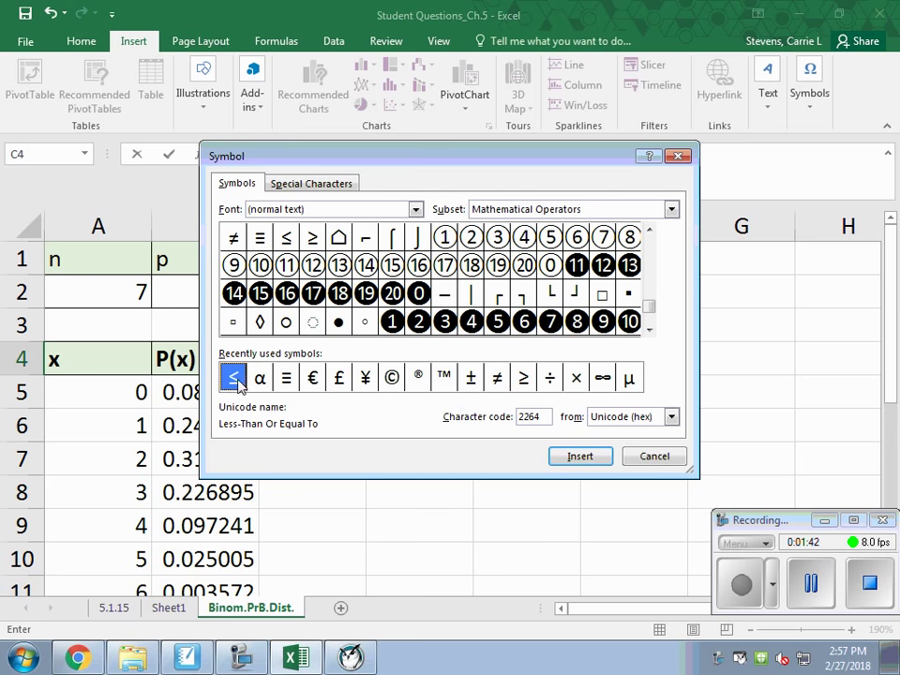
{"action": "left_click", "coordinate": [581, 457]}
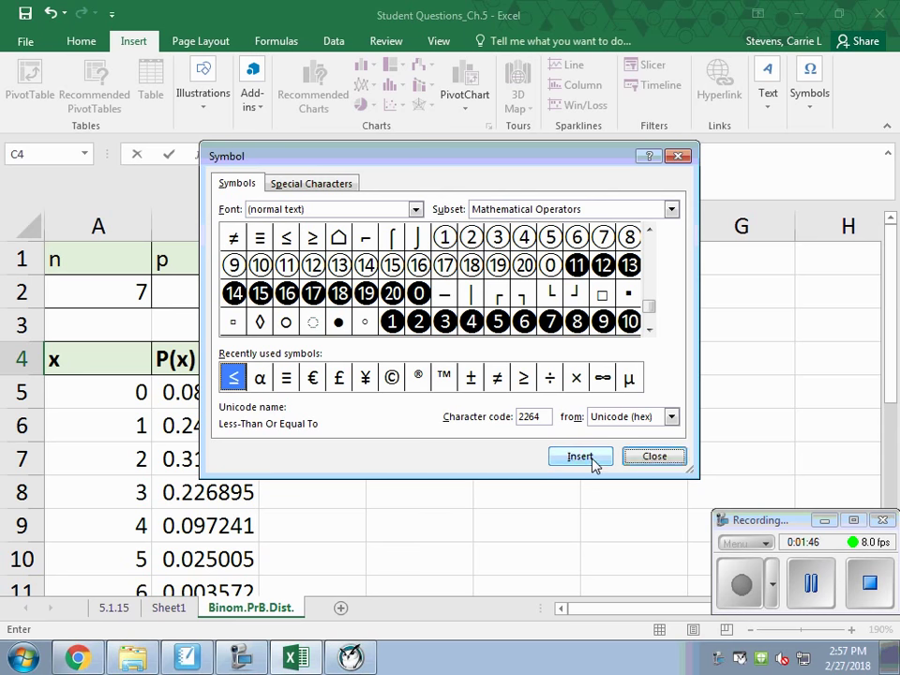
{"action": "left_click", "coordinate": [654, 457]}
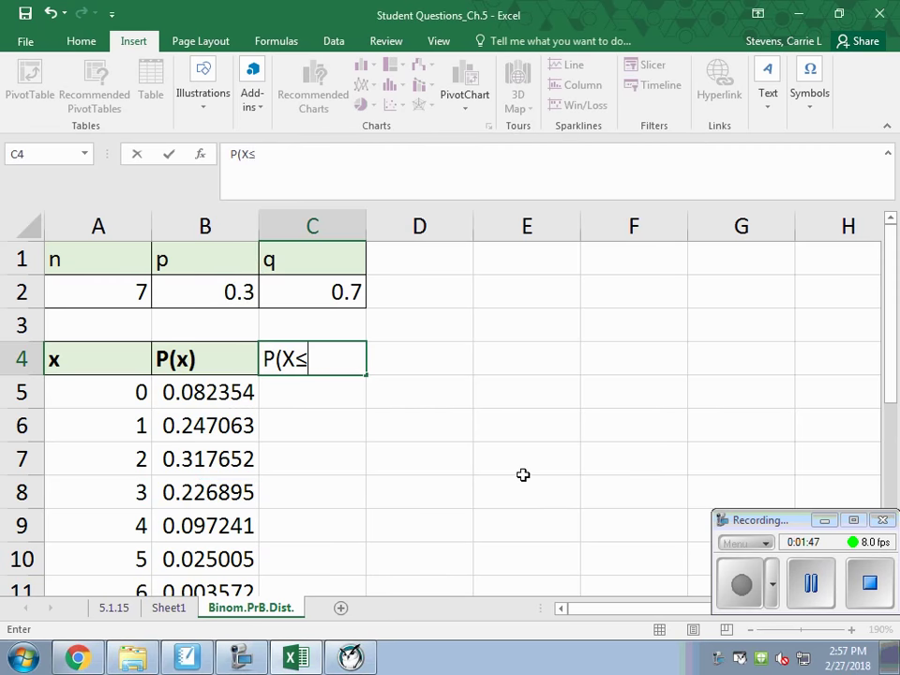
Step: Clean up stray characters and finish the C4 heading as P(X≤x)
{"action": "type", "text": "X"}
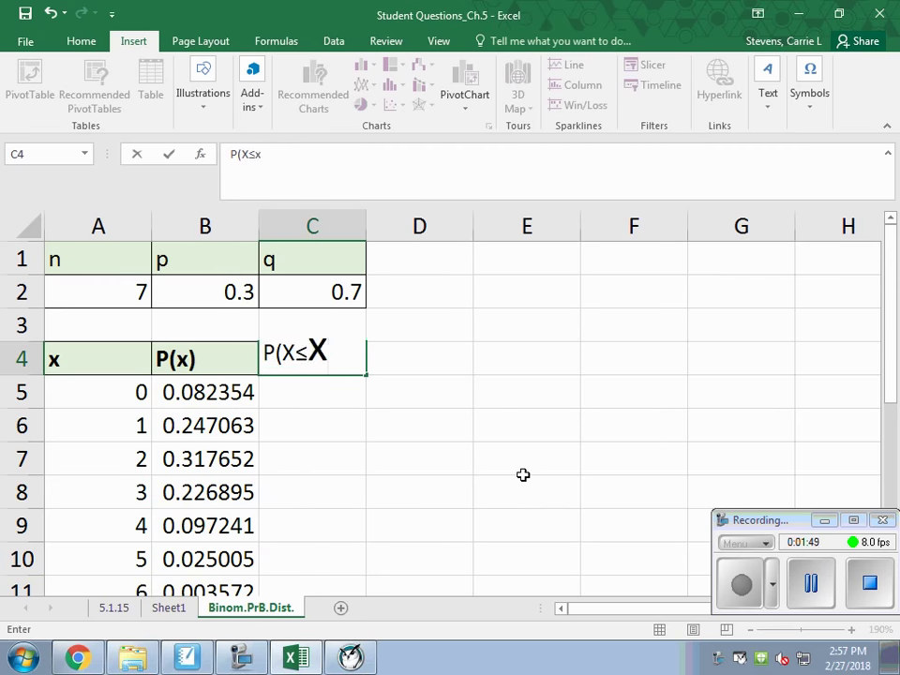
{"action": "key", "text": "BackSpace"}
{"action": "key", "text": "Tab"}
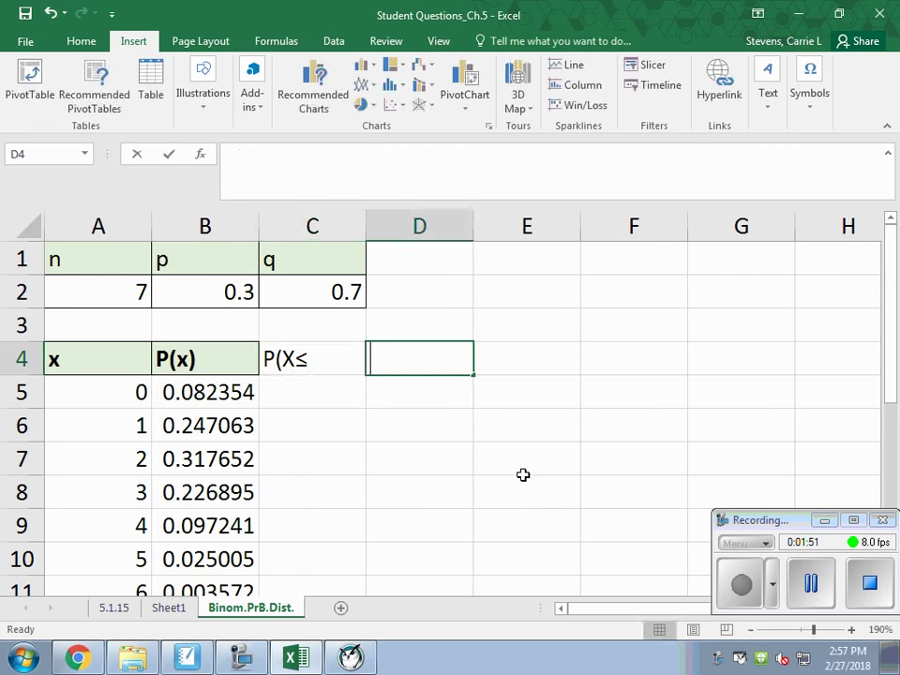
{"action": "type", "text": "x"}
{"action": "key", "text": "BackSpace"}
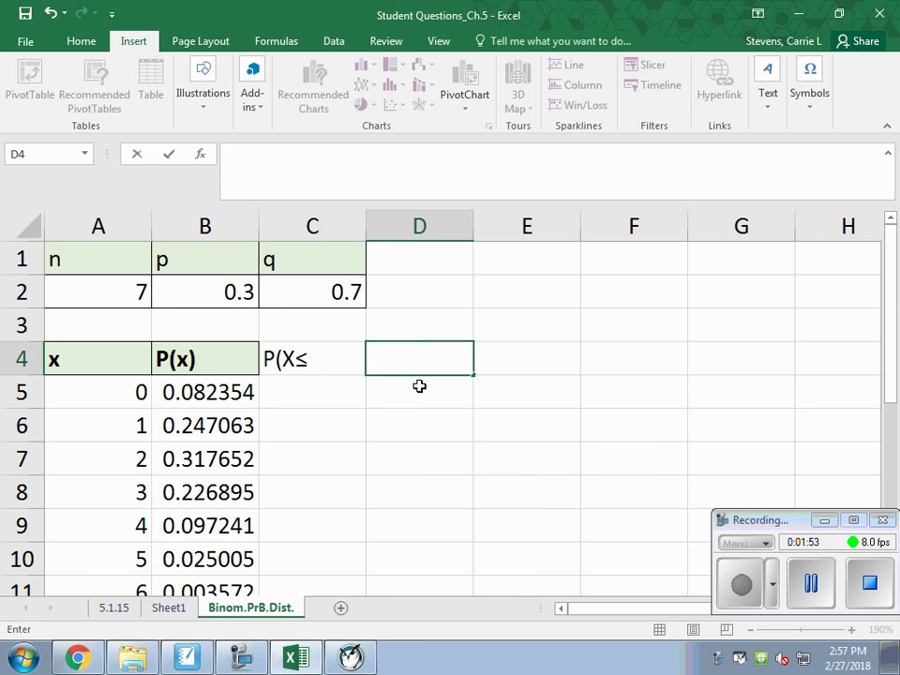
{"action": "double_click", "coordinate": [312, 364]}
{"action": "type", "text": "x"}
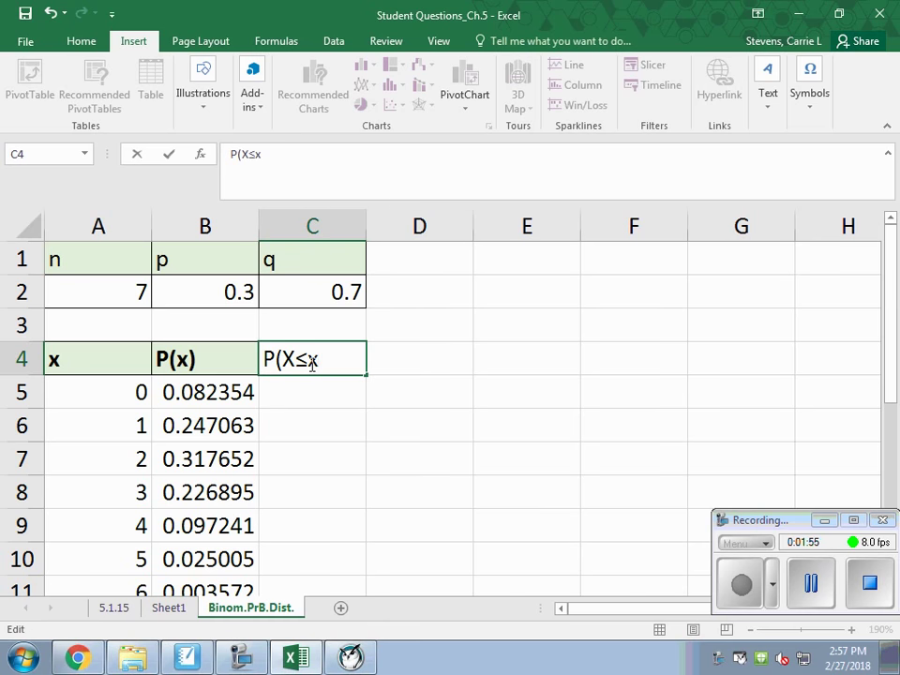
{"action": "type", "text": ")_"}
{"action": "key", "text": "Return"}
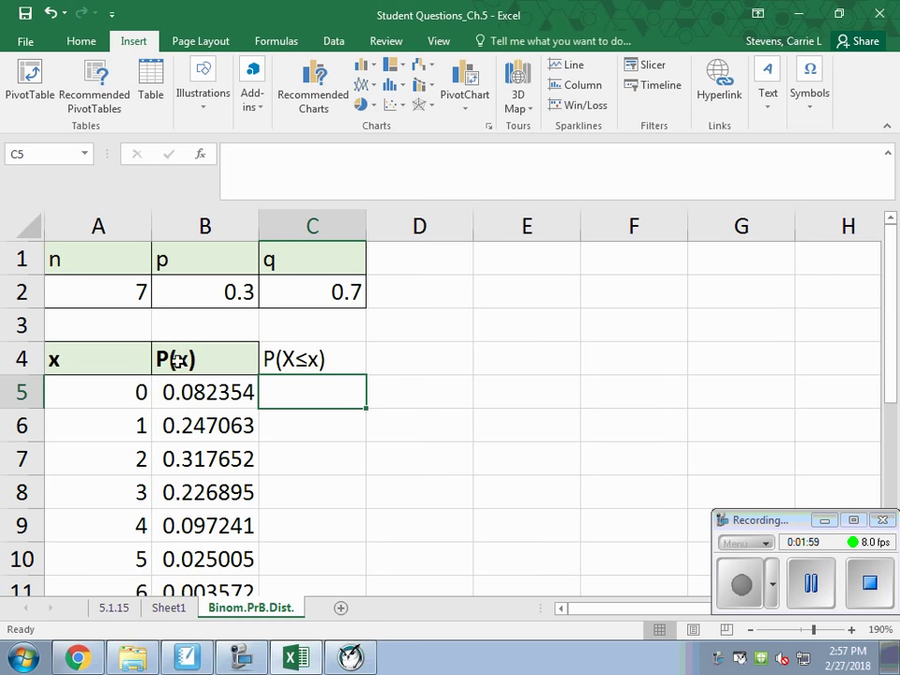
Step: Change the B4 heading from P(x) to P(X=x), ready to copy its formatting
{"action": "double_click", "coordinate": [177, 362]}
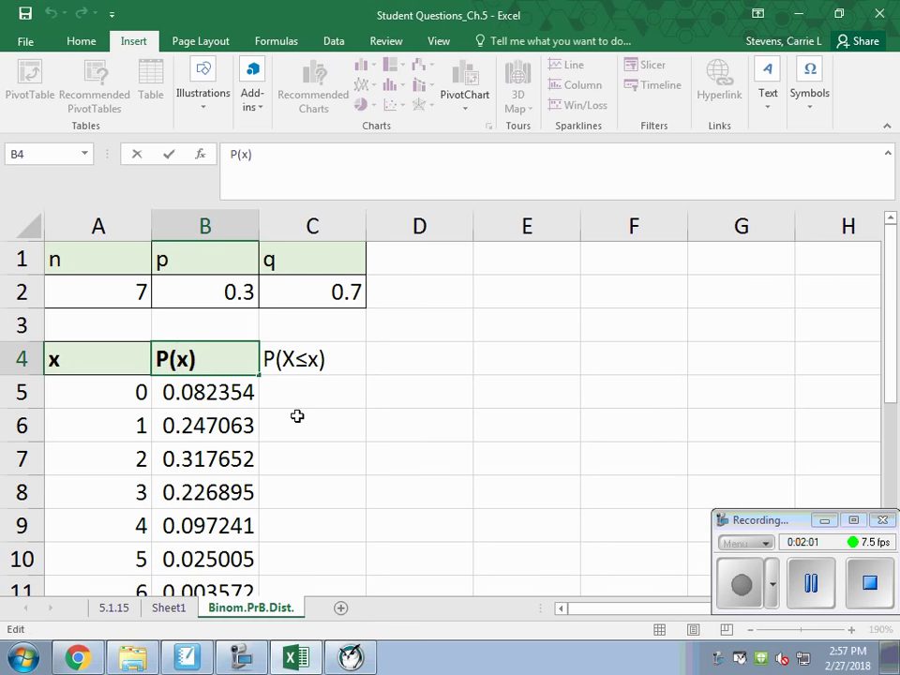
{"action": "type", "text": "X="}
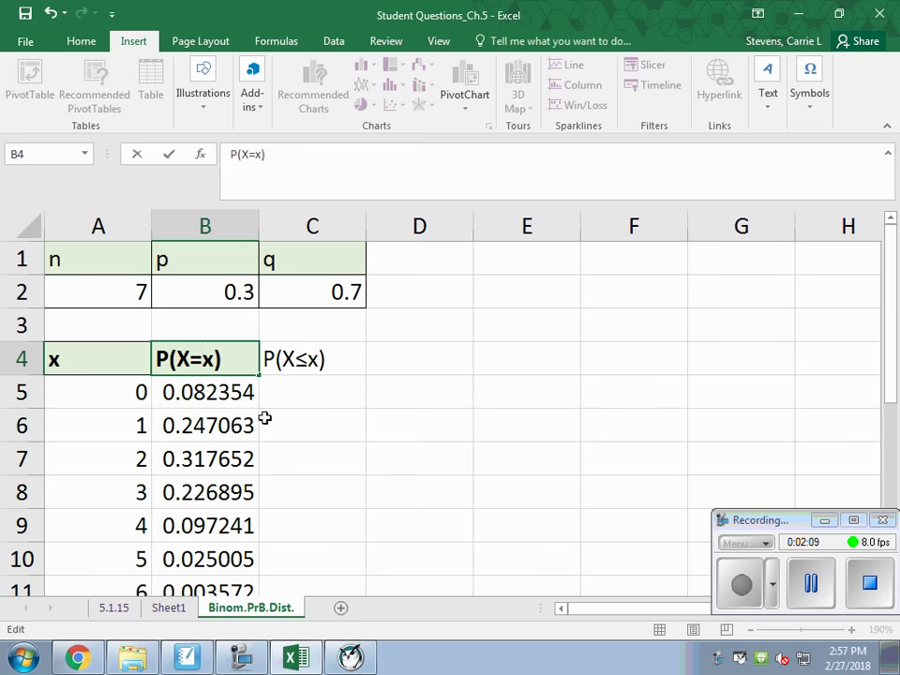
{"action": "left_click", "coordinate": [264, 416]}
{"action": "left_click", "coordinate": [250, 363]}
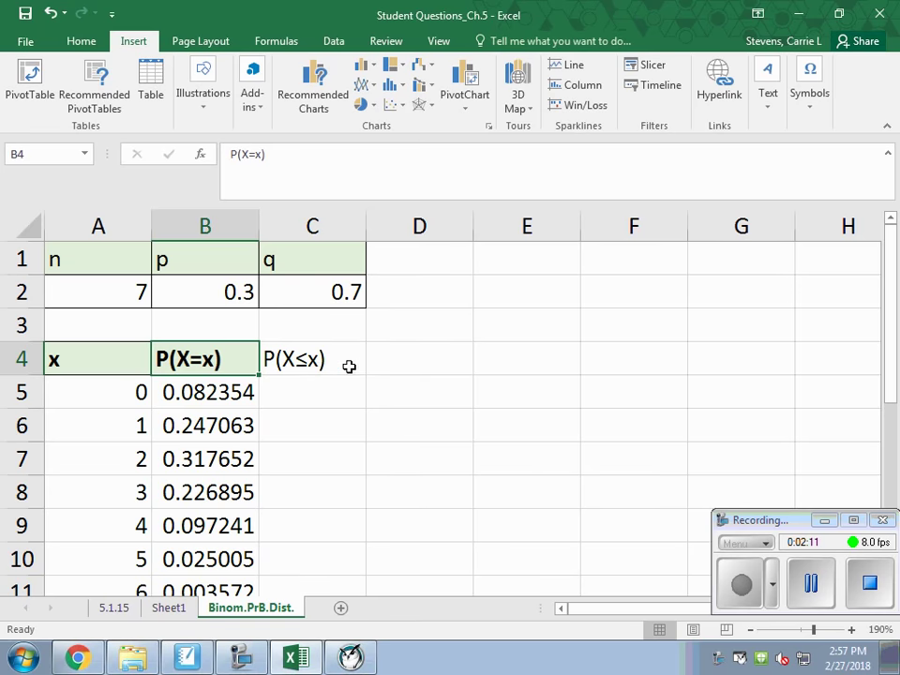
{"action": "left_click", "coordinate": [315, 364]}
{"action": "left_click", "coordinate": [224, 359]}
{"action": "right_click", "coordinate": [223, 359]}
Step: Copy B4 and paste only its bold green formatting onto the C4 heading
{"action": "left_click", "coordinate": [322, 305]}
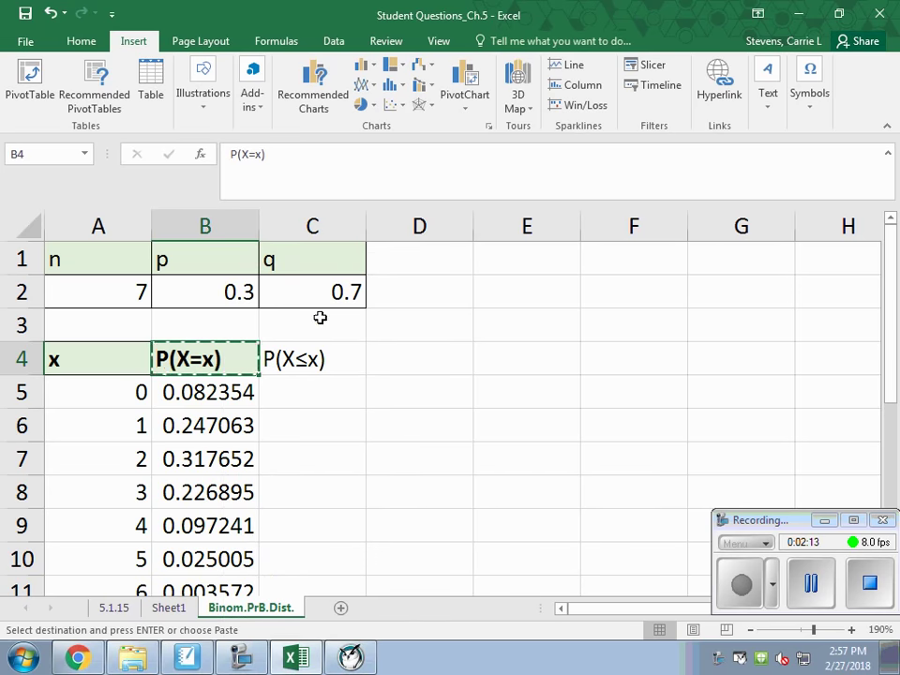
{"action": "left_click", "coordinate": [311, 359]}
{"action": "right_click", "coordinate": [312, 359]}
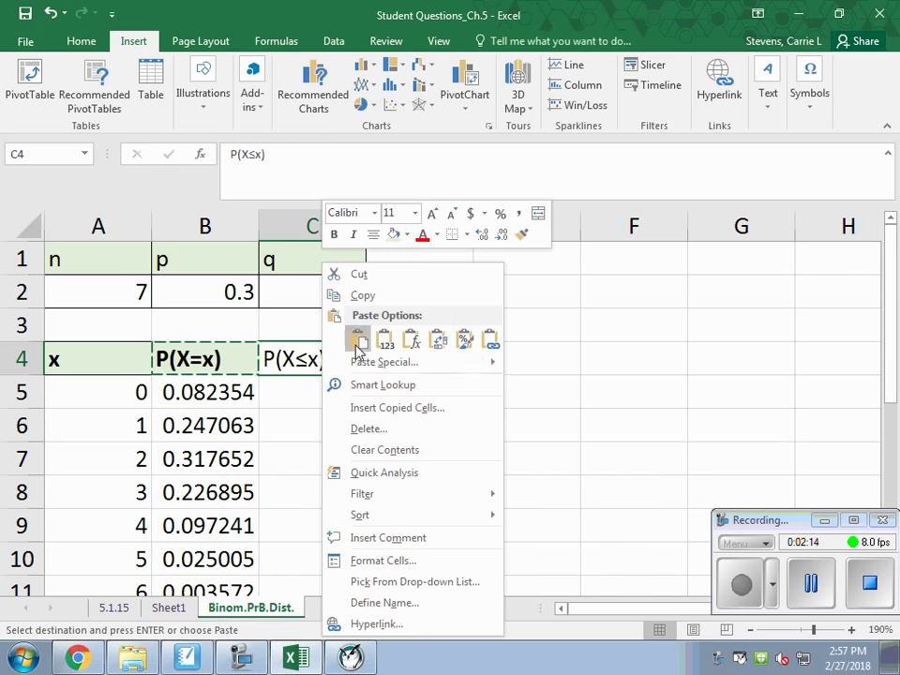
{"action": "left_click", "coordinate": [463, 339]}
{"action": "left_click", "coordinate": [311, 394]}
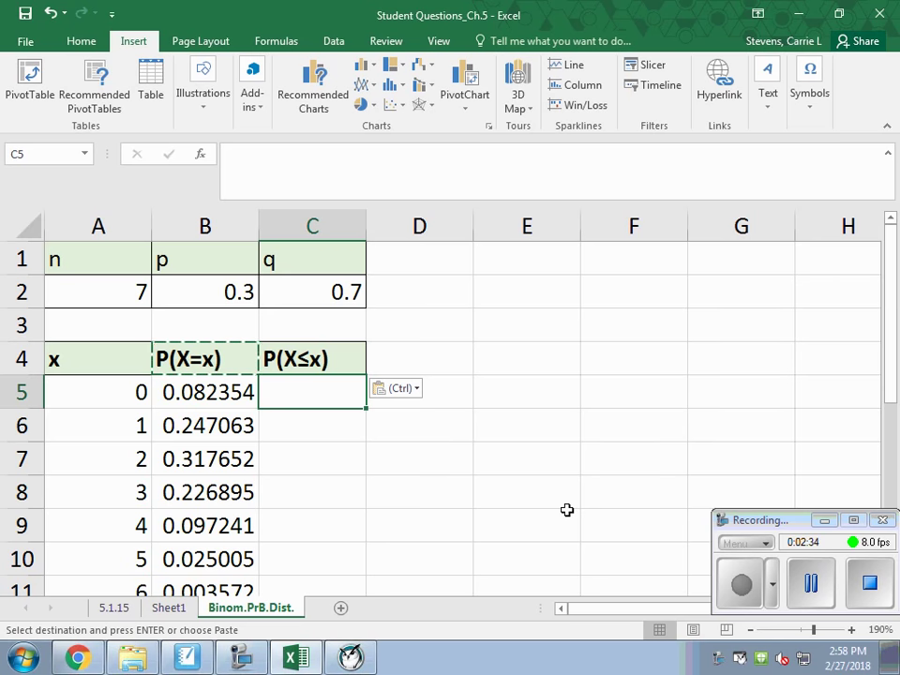
Step: Enter =B5 in C5 and =SUM(B5:B6) in C6 for the first cumulative values
{"action": "type", "text": "="}
{"action": "left_click", "coordinate": [225, 394]}
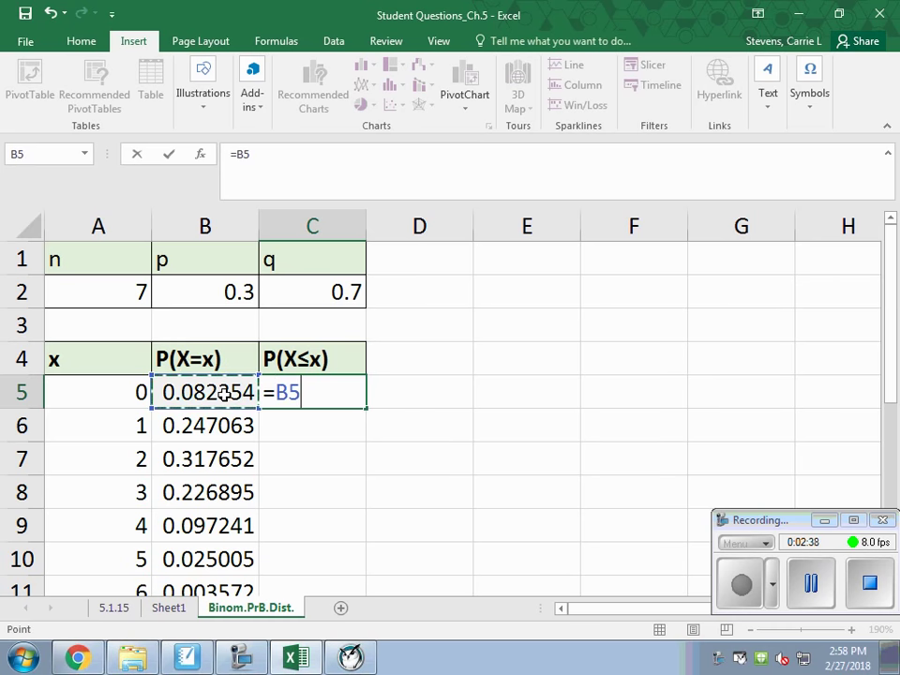
{"action": "key", "text": "Return"}
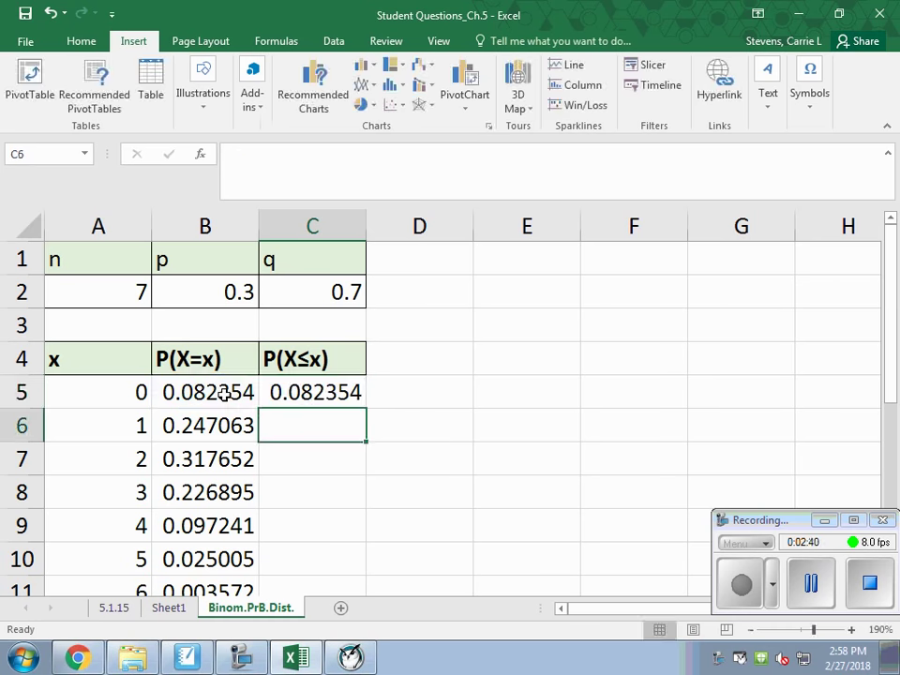
{"action": "type", "text": "="}
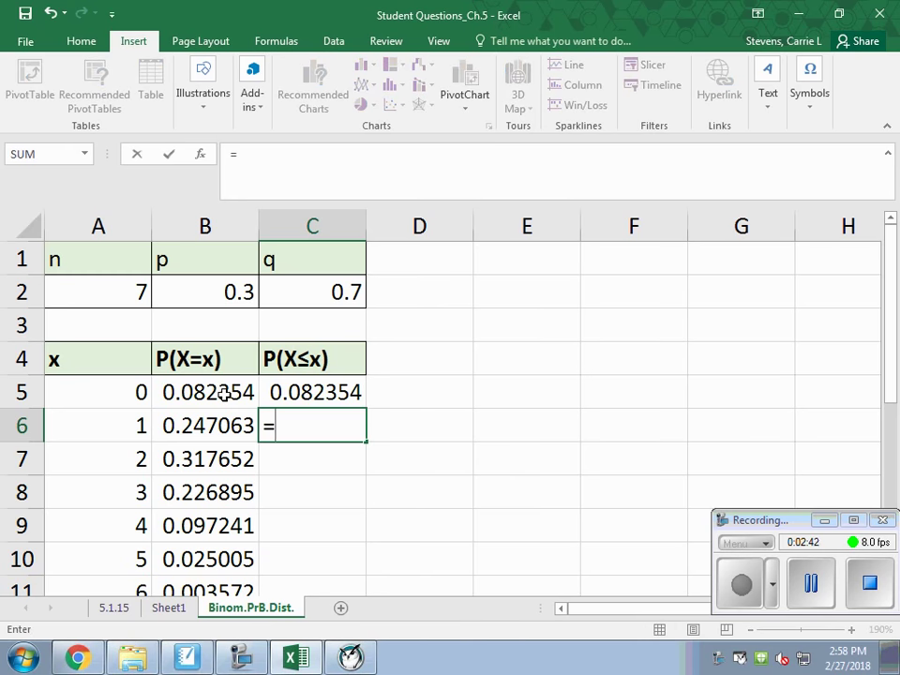
{"action": "type", "text": "sum("}
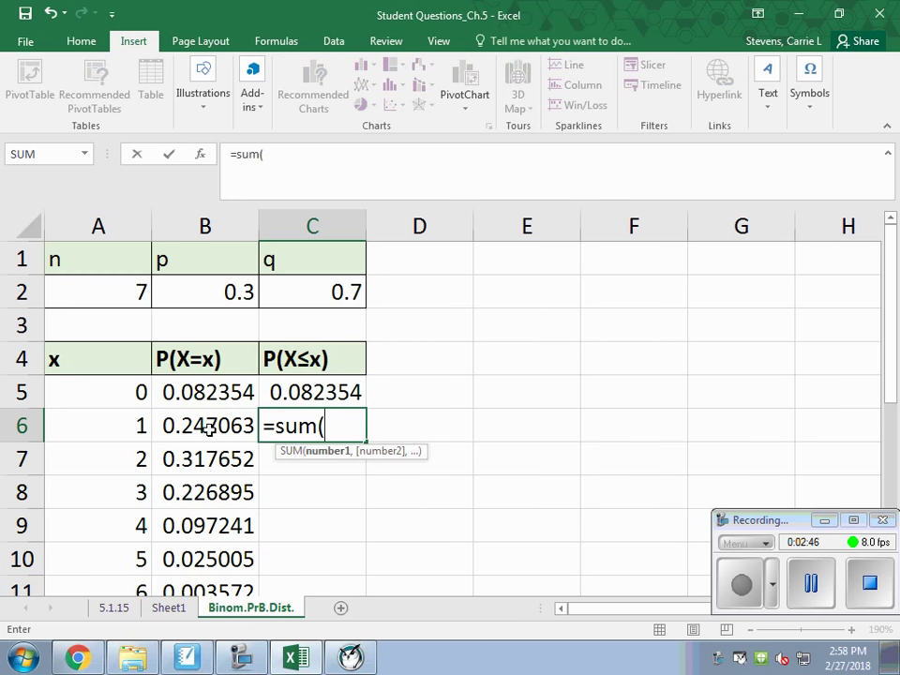
{"action": "left_click", "coordinate": [208, 427]}
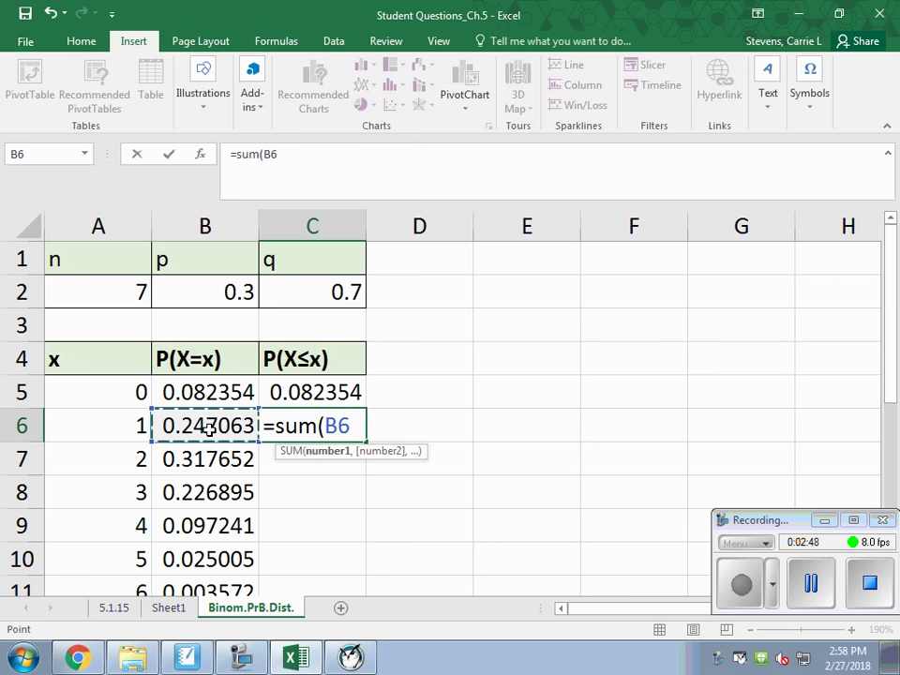
{"action": "left_click_drag", "start_coordinate": [208, 427], "coordinate": [208, 393]}
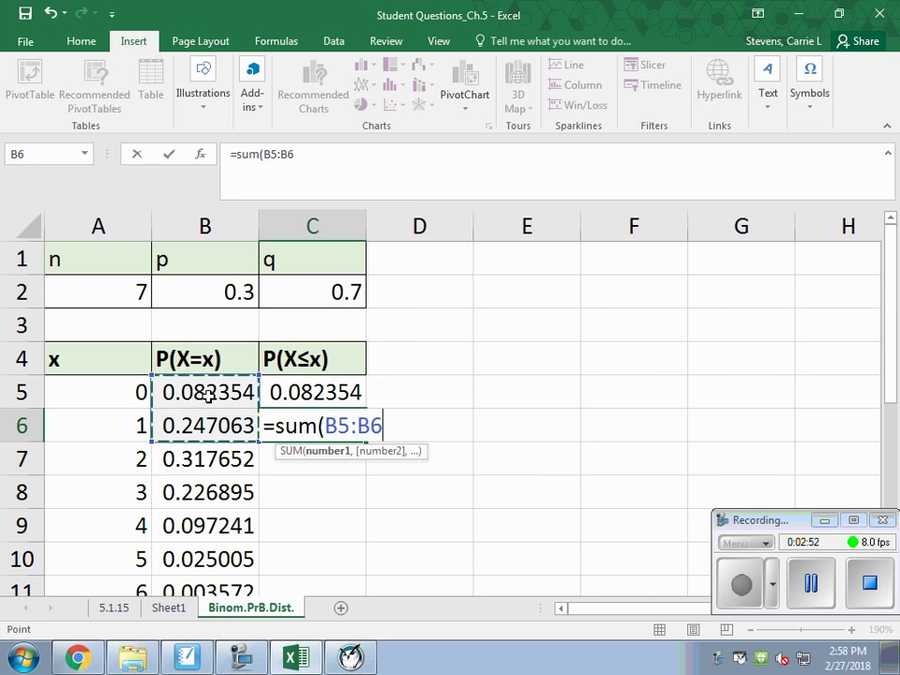
{"action": "key", "text": "Return"}
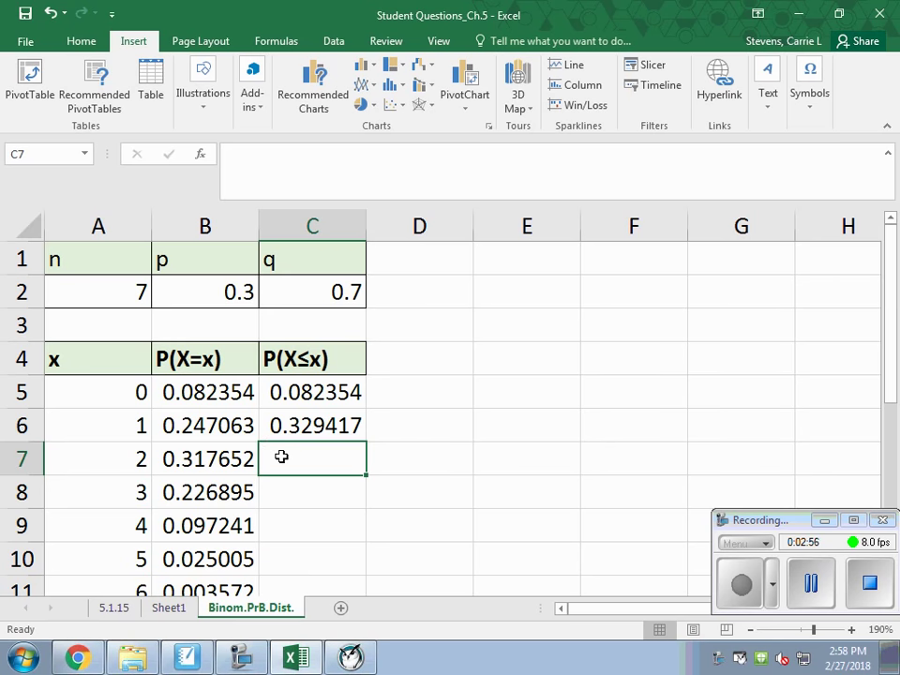
Step: Enter =SUM(B5:B7) in C7 and =SUM(B5:B8) in C8, reaching 0.873964
{"action": "type", "text": "=sum"}
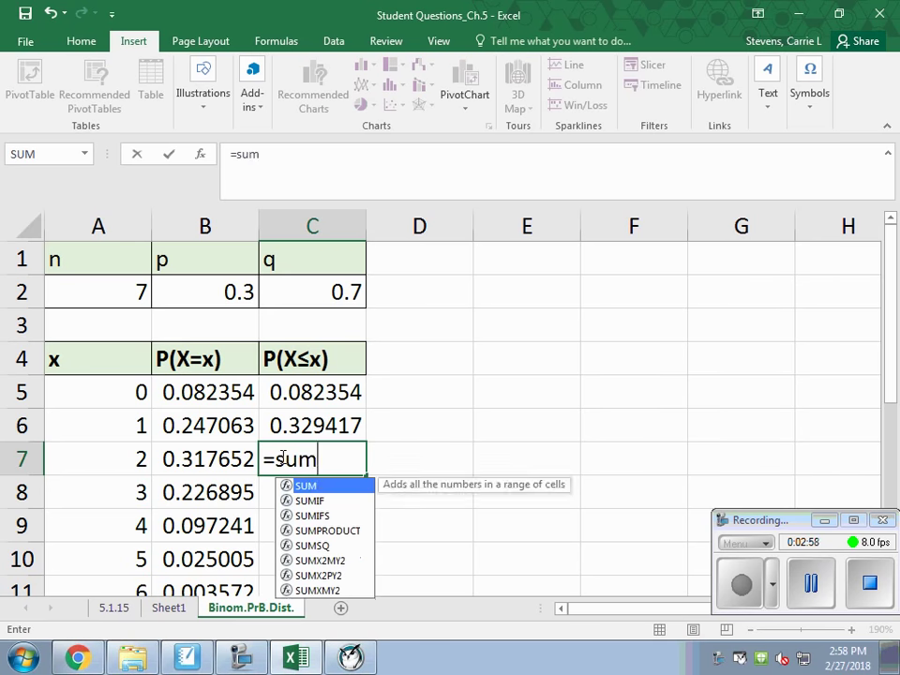
{"action": "type", "text": "("}
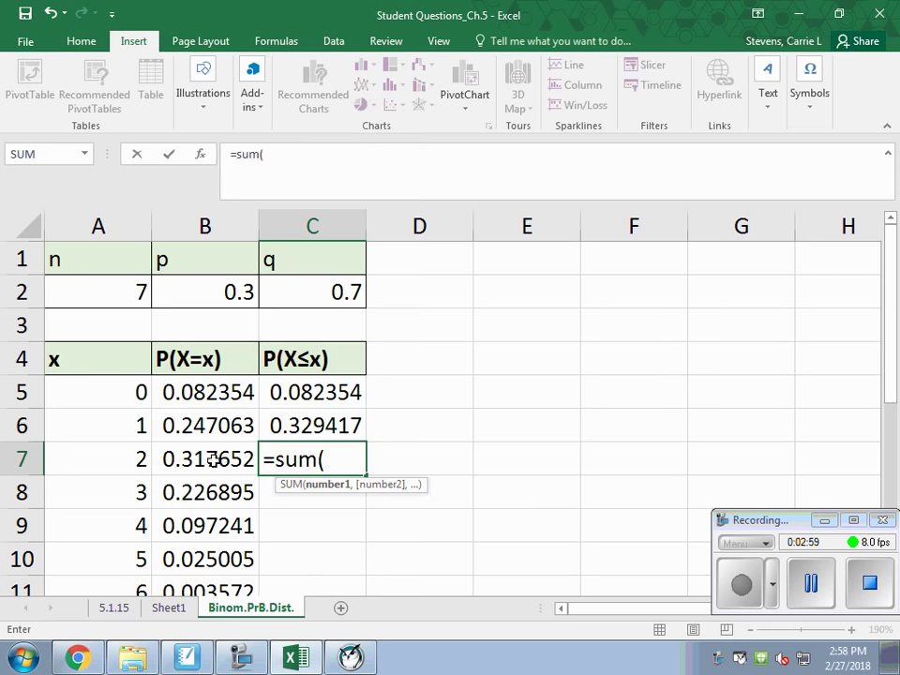
{"action": "left_click", "coordinate": [195, 459]}
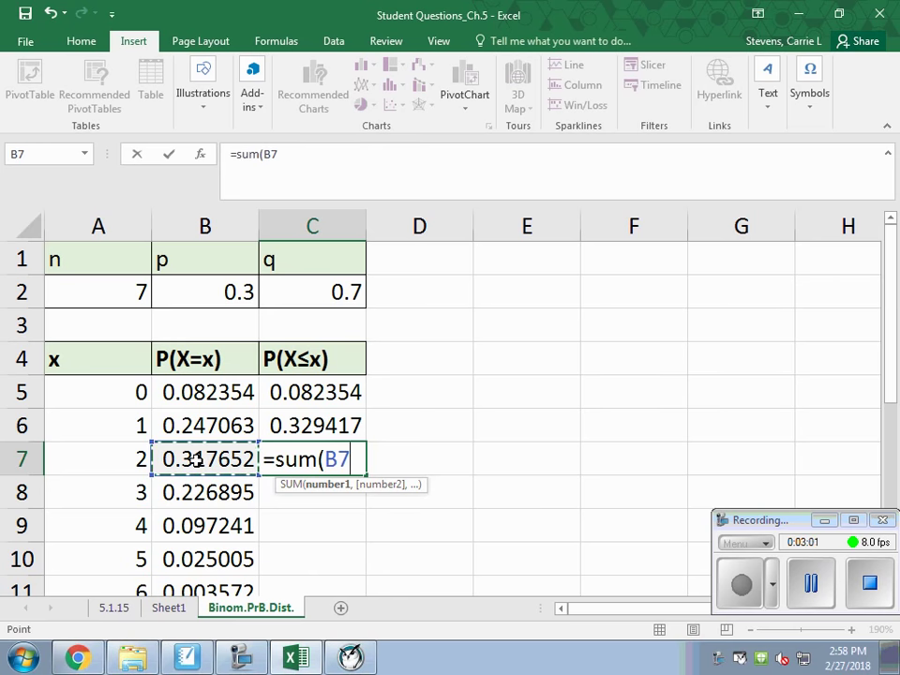
{"action": "left_click_drag", "start_coordinate": [195, 459], "coordinate": [208, 394]}
{"action": "key", "text": "Return"}
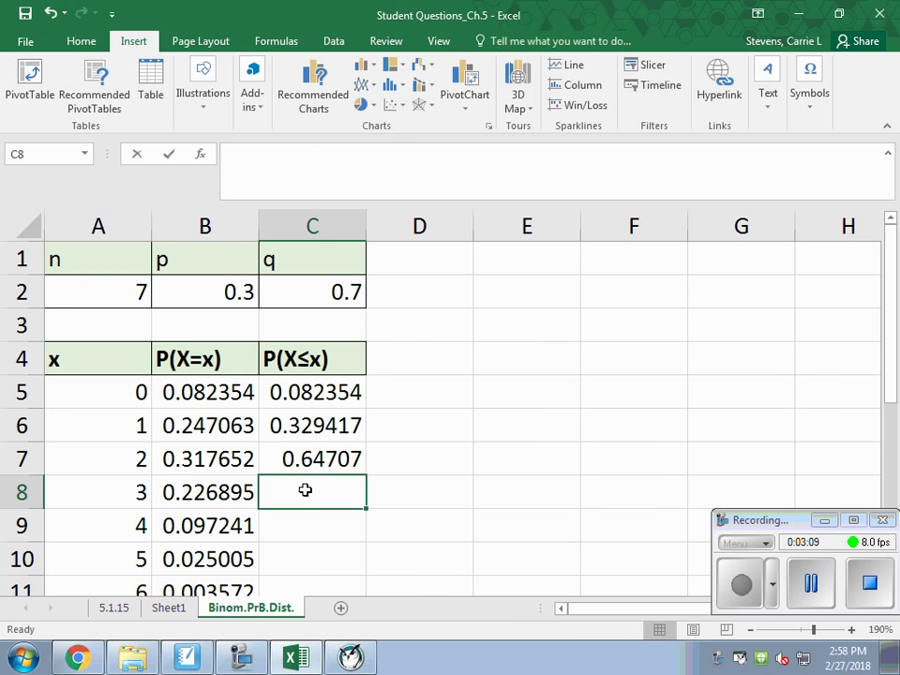
{"action": "type", "text": "=sum("}
{"action": "left_click", "coordinate": [234, 492]}
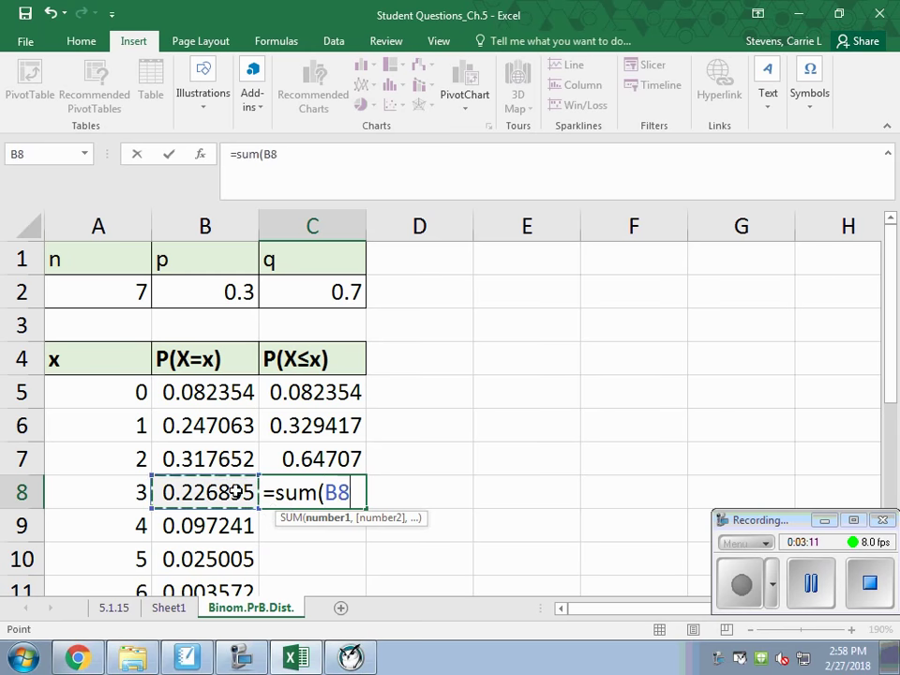
{"action": "left_click_drag", "start_coordinate": [234, 491], "coordinate": [234, 395]}
{"action": "key", "text": "Return"}
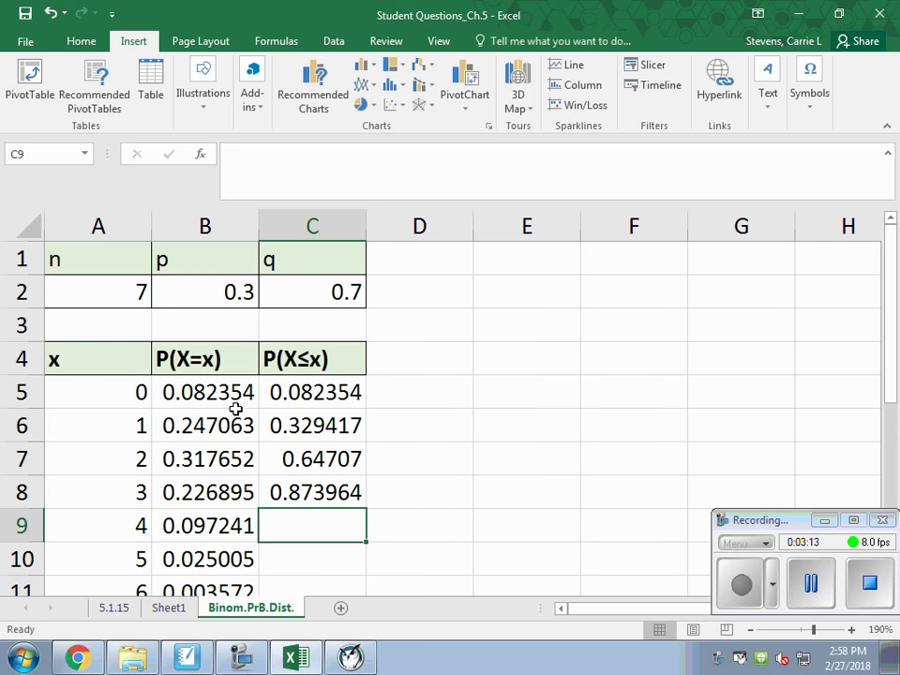
{"action": "left_click", "coordinate": [316, 424]}
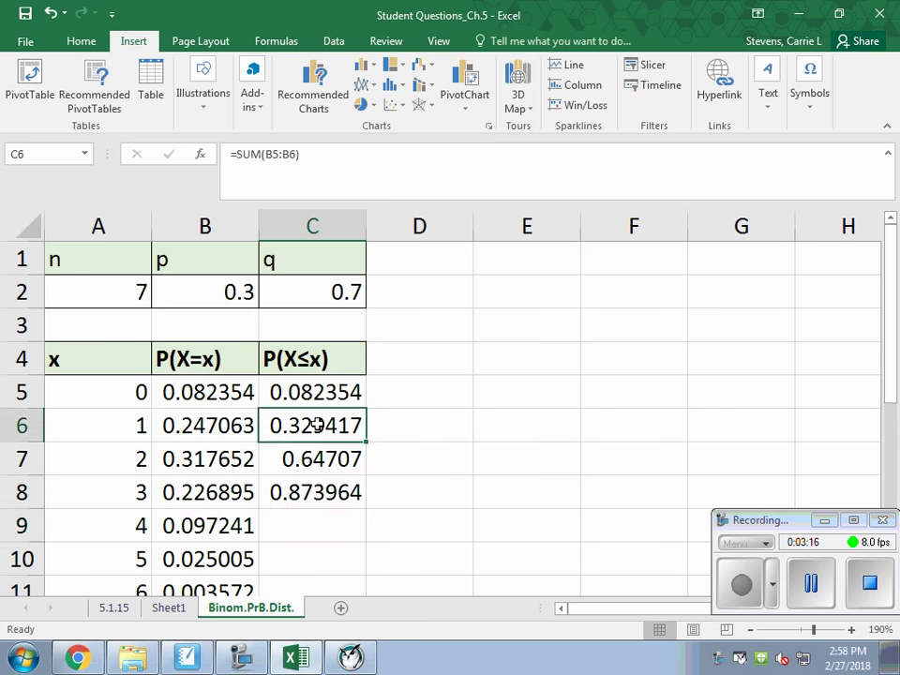
Step: Anchor C6 as =SUM($B$5:B6) and fill it down to C12, ending at 1
{"action": "left_click", "coordinate": [269, 154]}
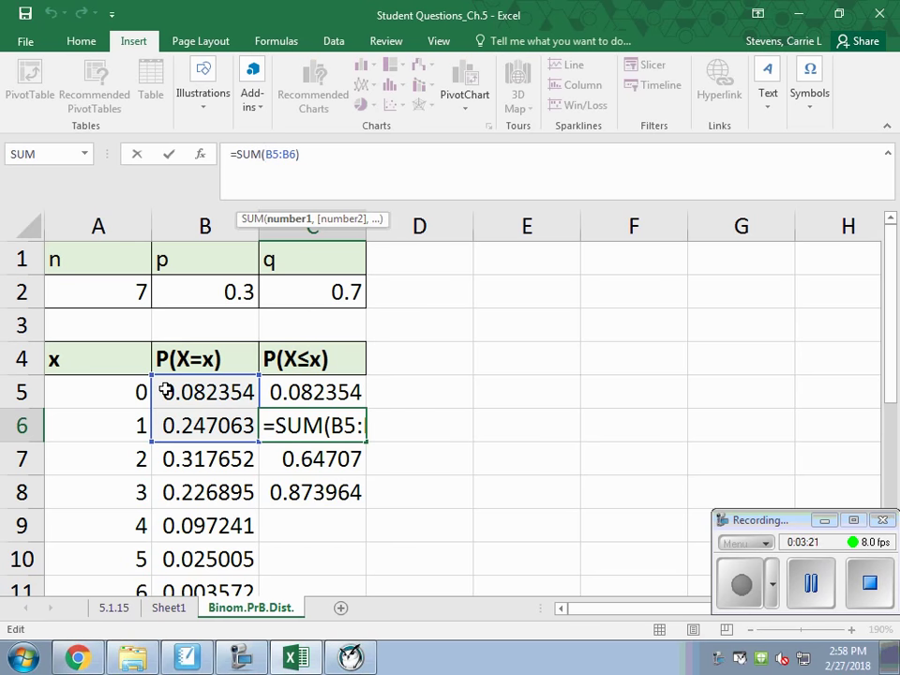
{"action": "key", "text": "F4"}
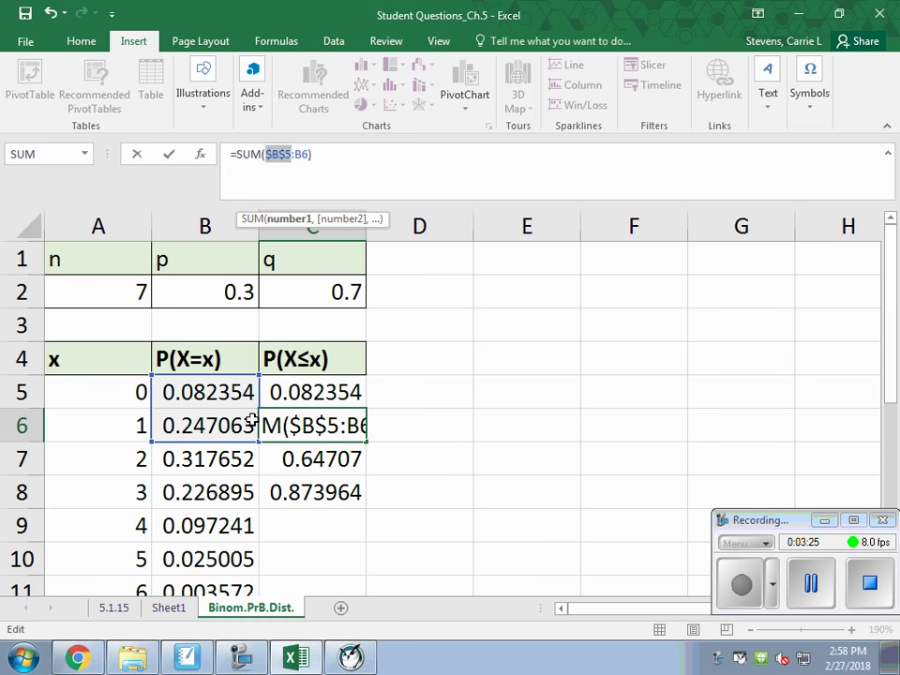
{"action": "key", "text": "Return"}
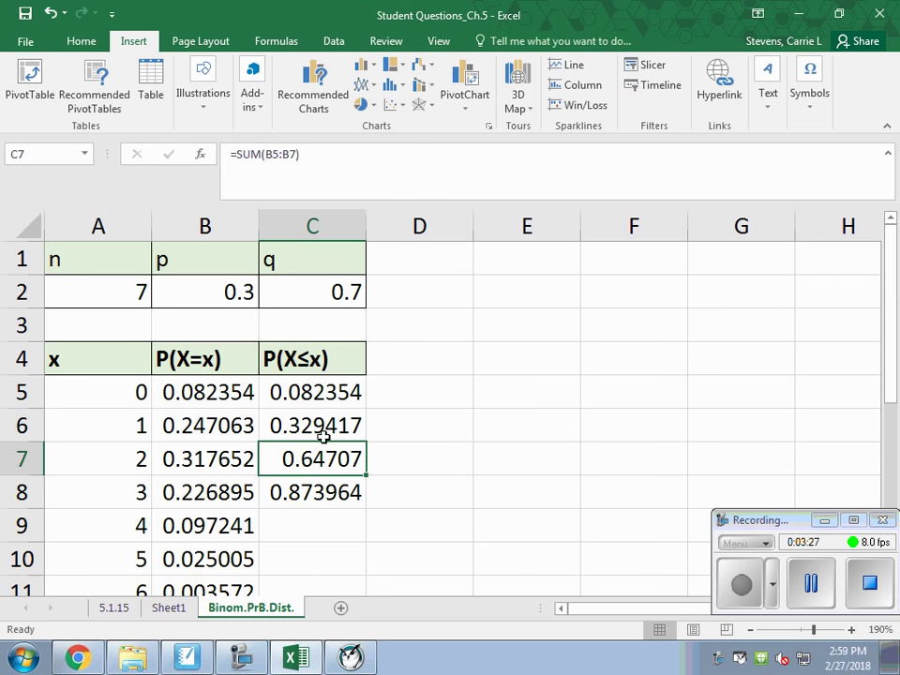
{"action": "left_click", "coordinate": [327, 426]}
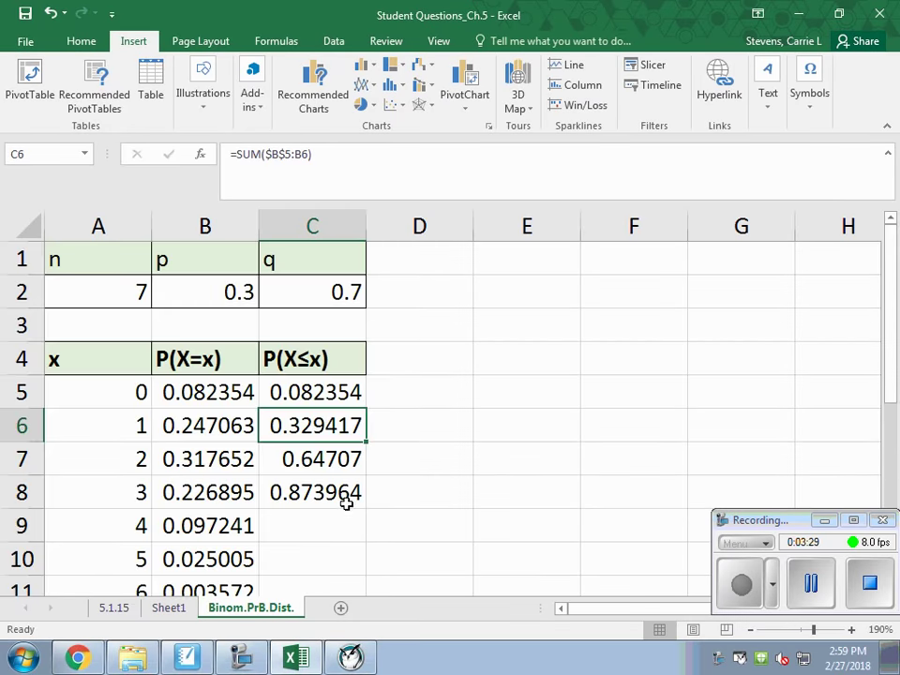
{"action": "scroll", "coordinate": [366, 478], "scroll_direction": "down", "scroll_amount": 1}
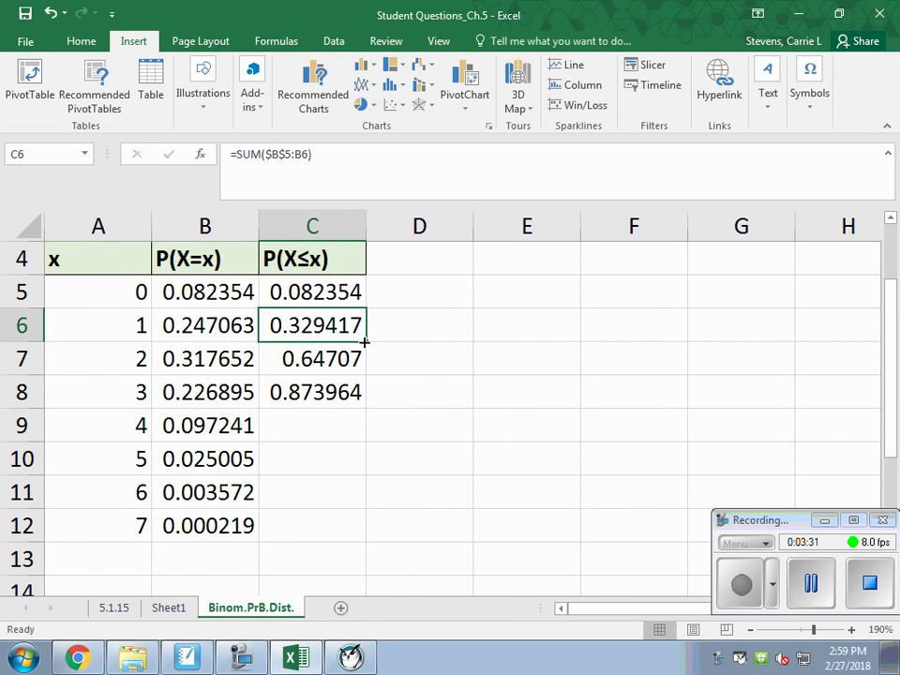
{"action": "left_click_drag", "start_coordinate": [365, 340], "coordinate": [348, 530]}
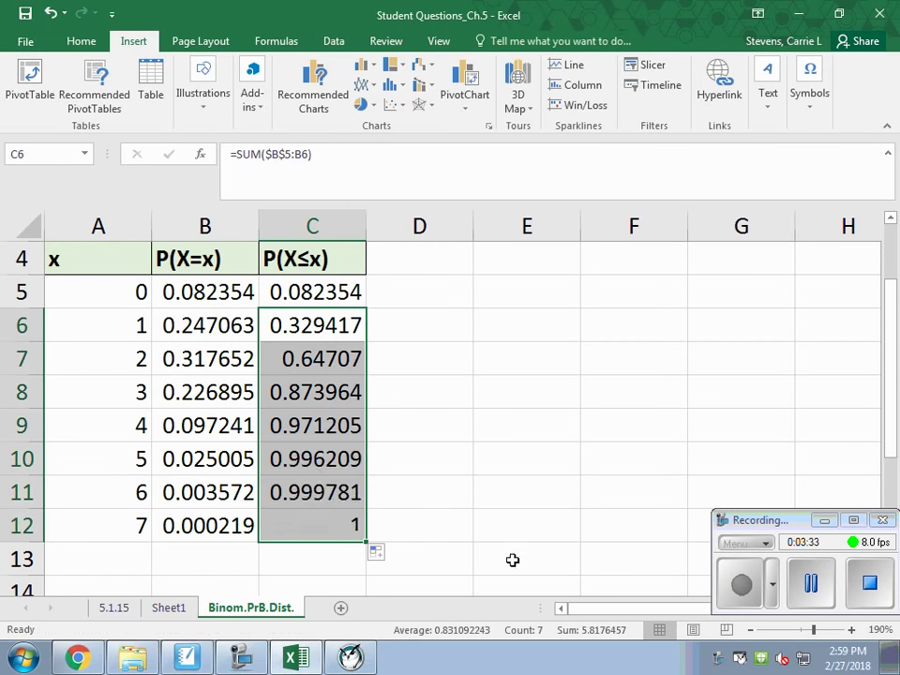
{"action": "left_click", "coordinate": [337, 504]}
{"action": "left_click", "coordinate": [345, 521]}
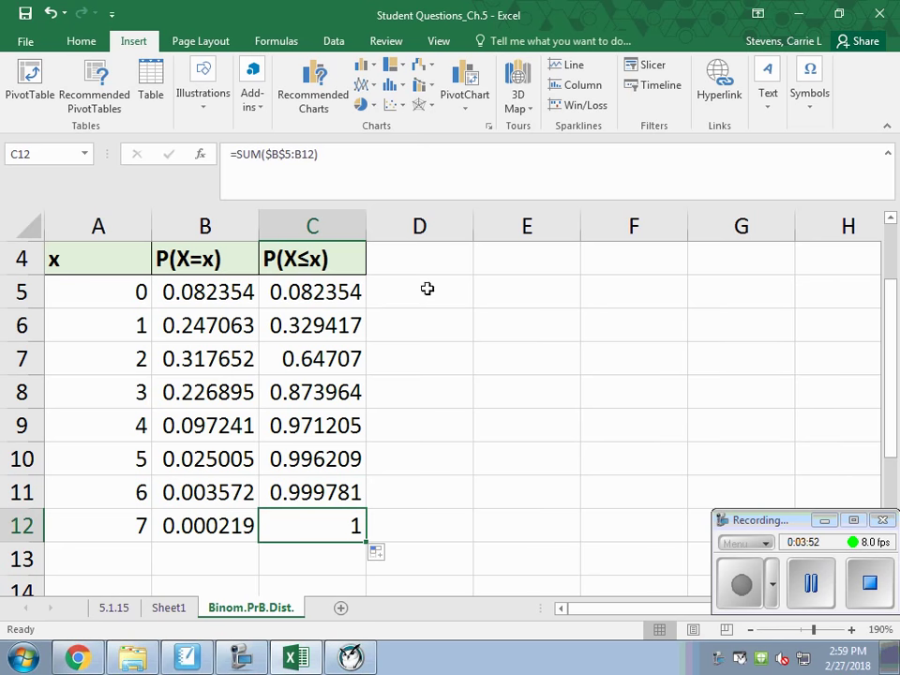
Step: Add the column header Verify in D4
{"action": "left_click", "coordinate": [410, 262]}
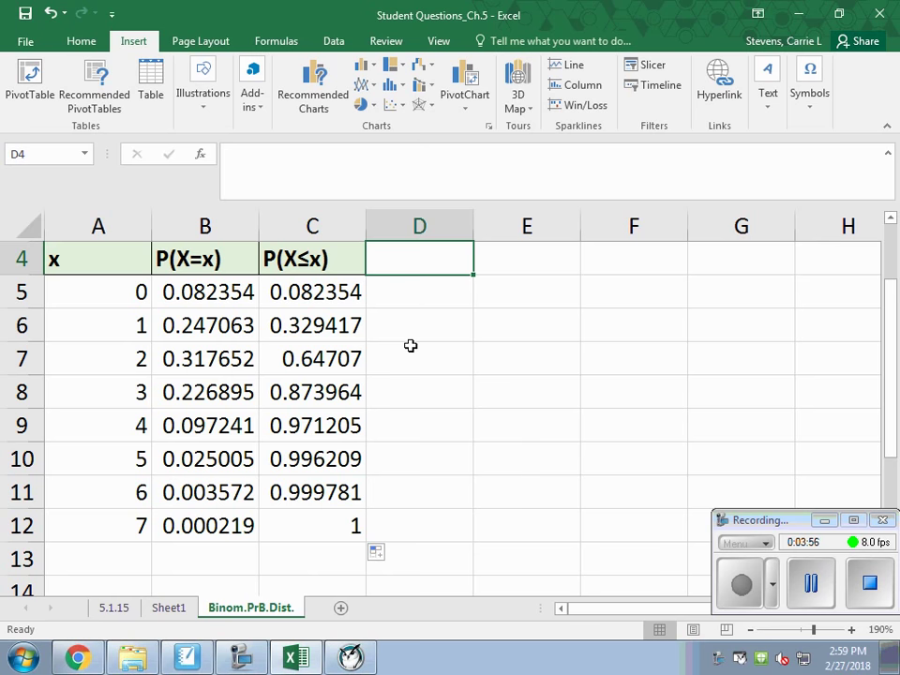
{"action": "type", "text": "Veri"}
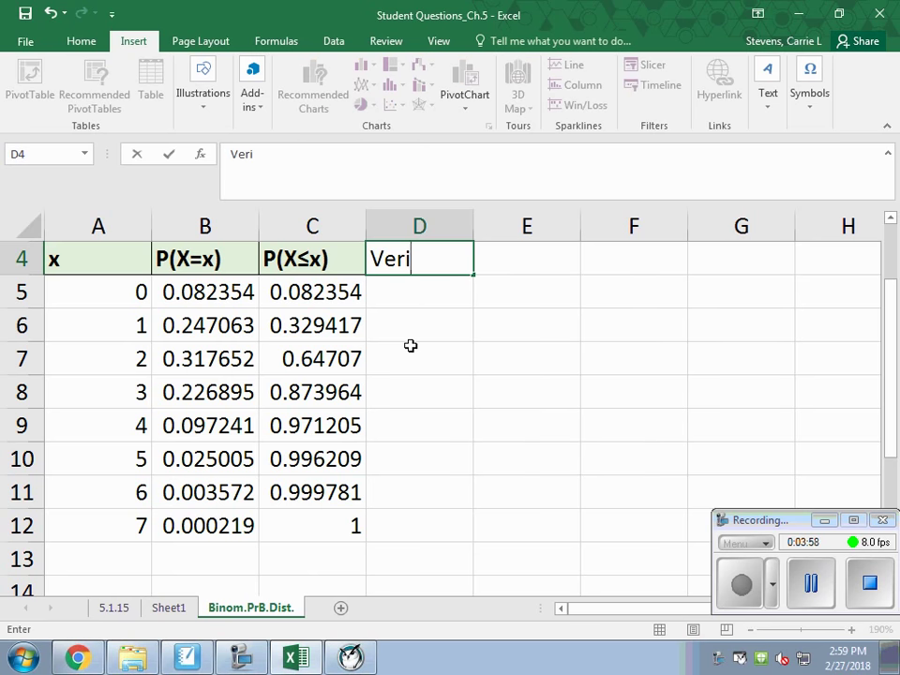
{"action": "key", "text": "BackSpace"}
{"action": "type", "text": "ify"}
{"action": "key", "text": "Return"}
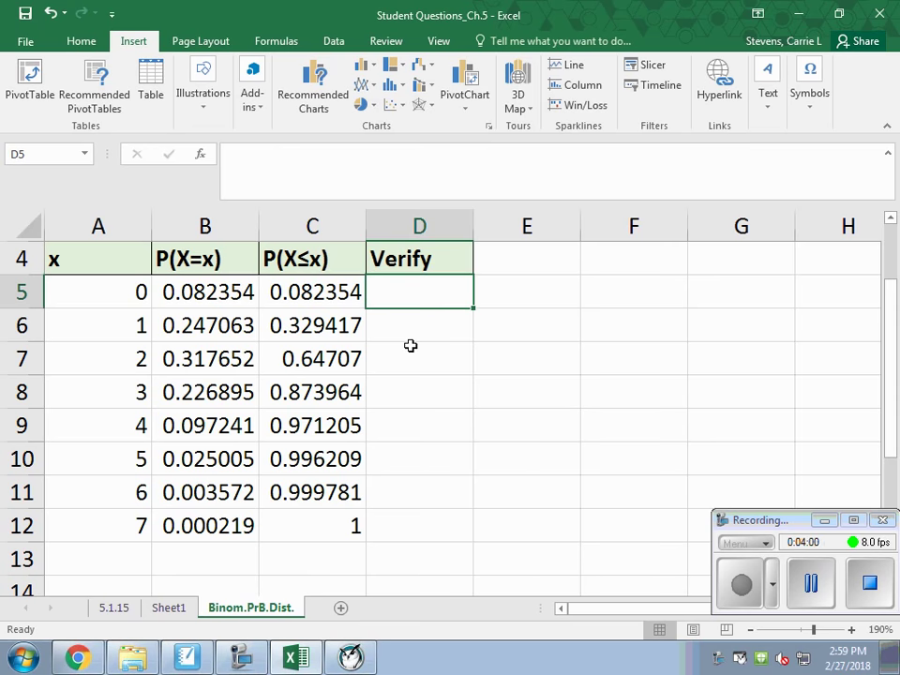
Step: Enter =BINOM.DIST(A5,$A$2,$B$2,1) in D5 for the cumulative probability at x = 0
{"action": "type", "text": "=bi"}
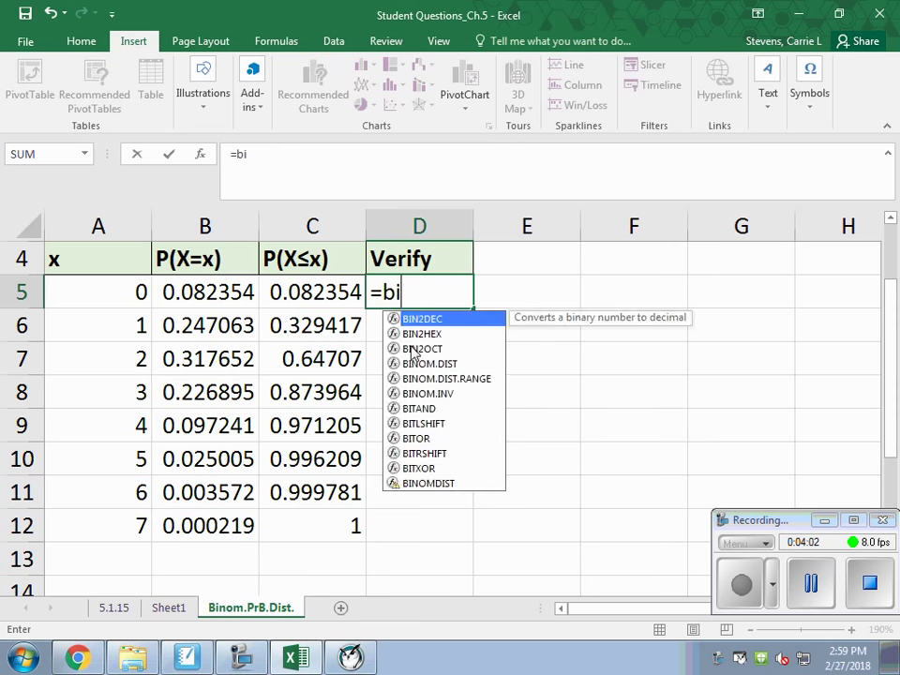
{"action": "type", "text": "o"}
{"action": "key", "text": "BackSpace"}
{"action": "type", "text": "nom.d"}
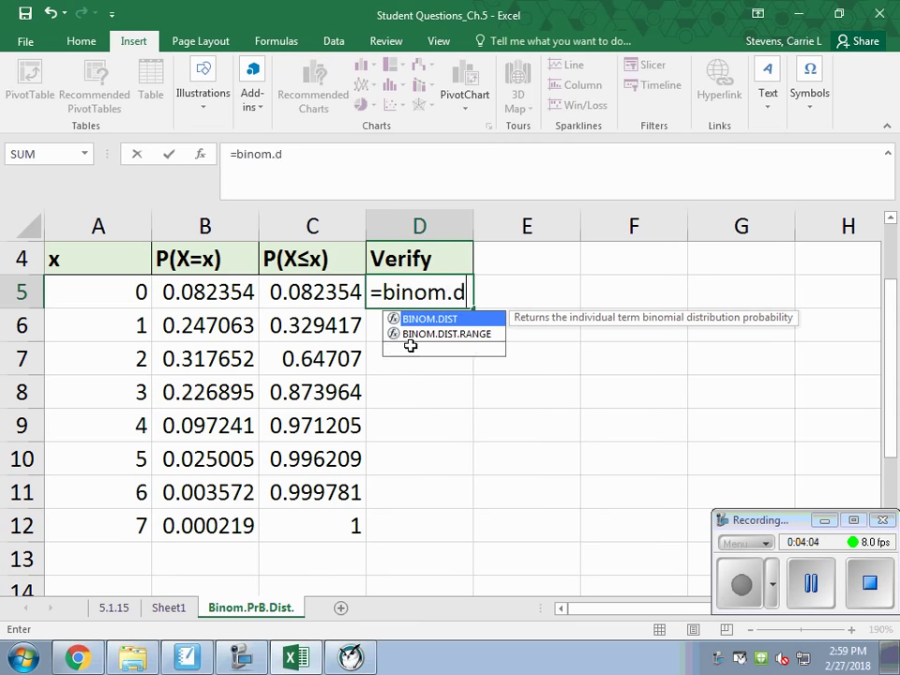
{"action": "type", "text": "ist("}
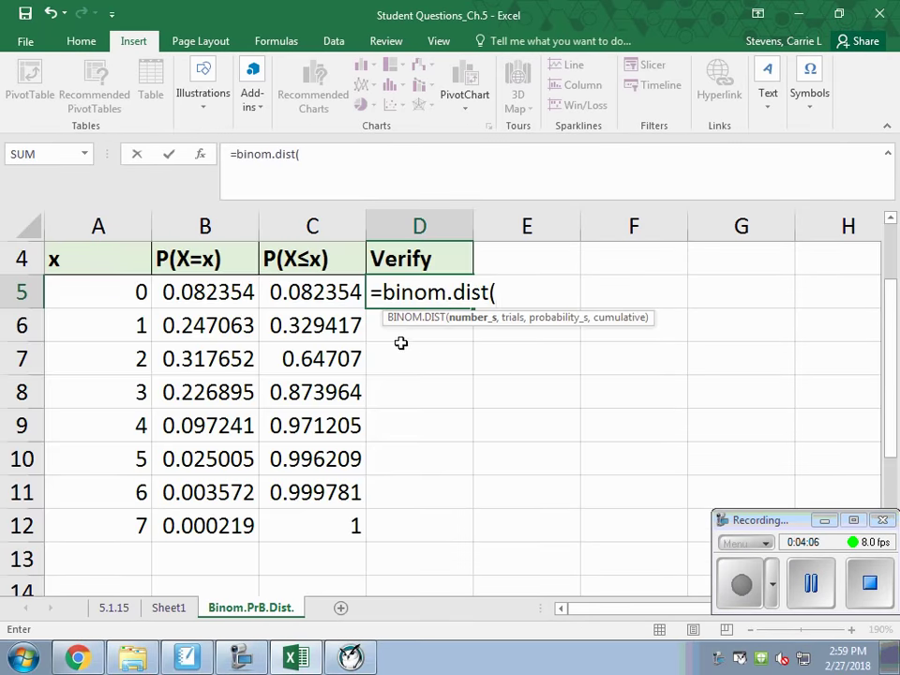
{"action": "scroll", "coordinate": [388, 419], "scroll_direction": "up", "scroll_amount": 1}
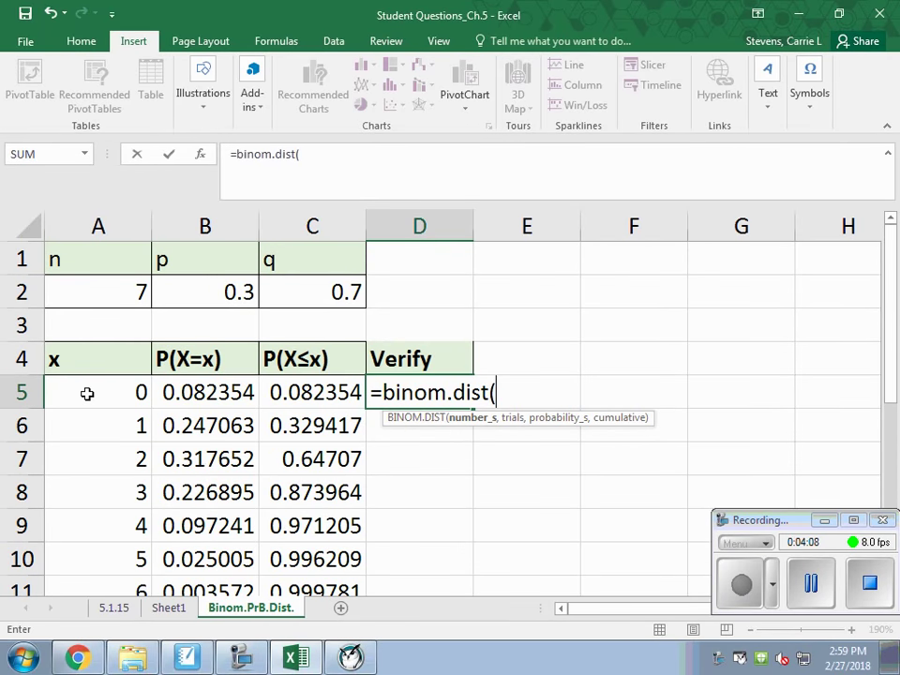
{"action": "left_click", "coordinate": [86, 394]}
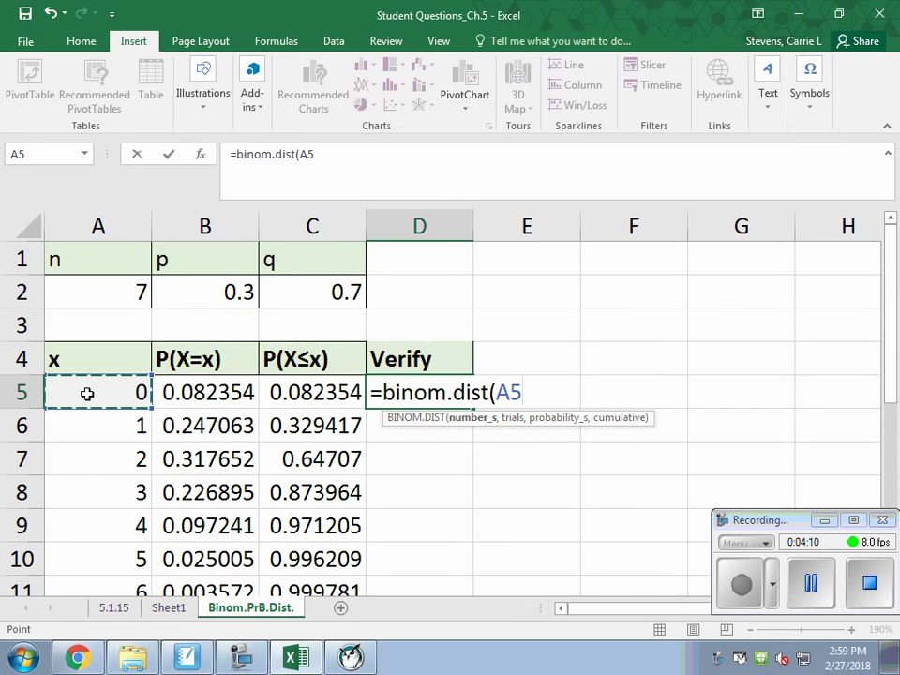
{"action": "type", "text": ","}
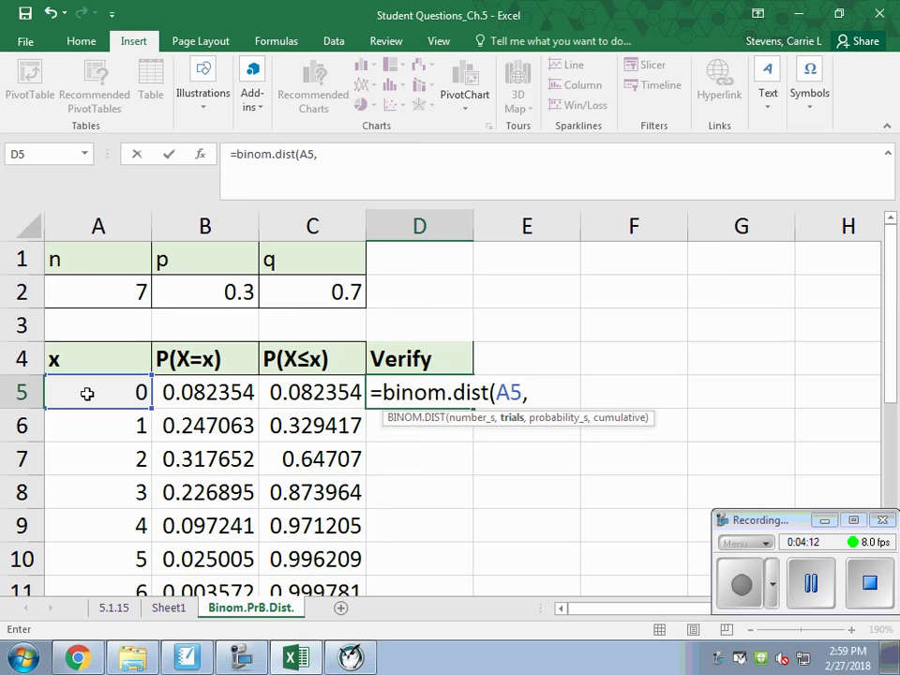
{"action": "left_click", "coordinate": [122, 285]}
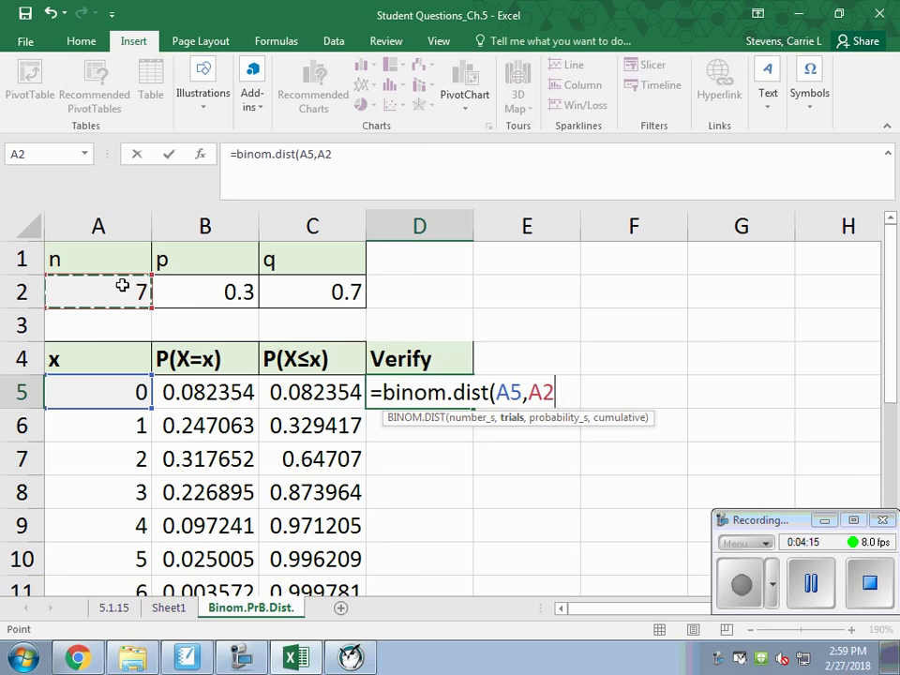
{"action": "key", "text": "F4"}
{"action": "type", "text": "$A$2,"}
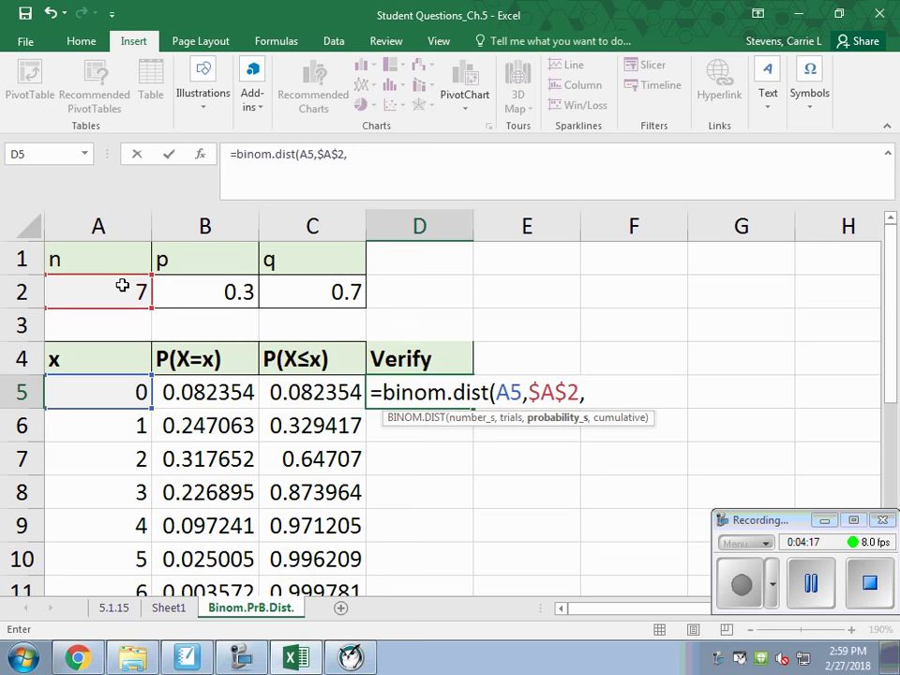
{"action": "left_click", "coordinate": [170, 286]}
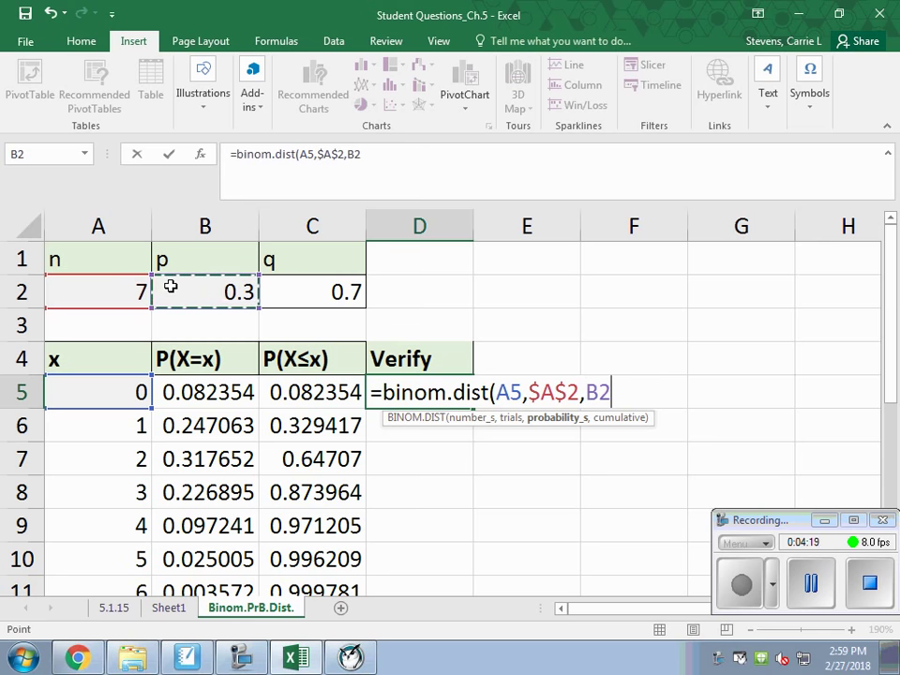
{"action": "key", "text": "F4"}
{"action": "type", "text": "$B$2,"}
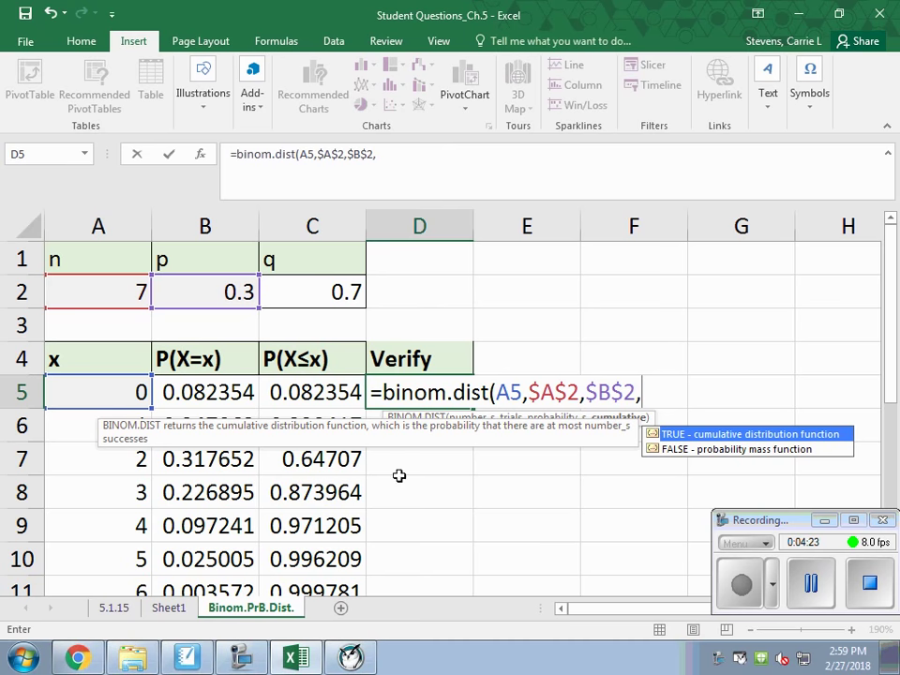
{"action": "type", "text": "1"}
{"action": "type", "text": ")"}
{"action": "key", "text": "Return"}
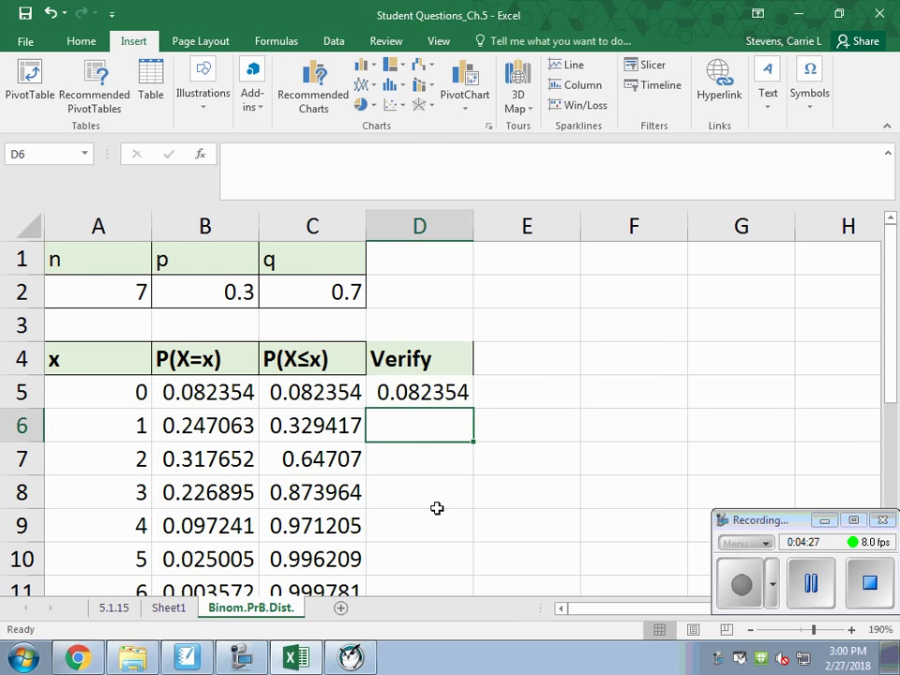
Step: Fill the Verify formula down to D12 and change D11's cumulative argument to TRUE
{"action": "left_click", "coordinate": [420, 394]}
{"action": "scroll", "coordinate": [423, 401], "scroll_direction": "down", "scroll_amount": 1}
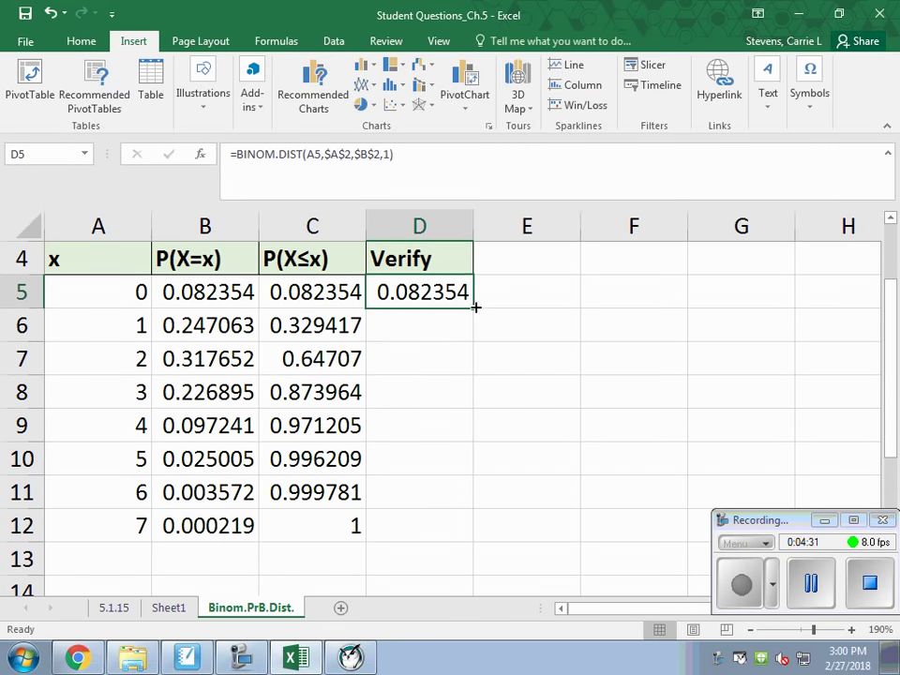
{"action": "left_click_drag", "start_coordinate": [474, 306], "coordinate": [469, 553]}
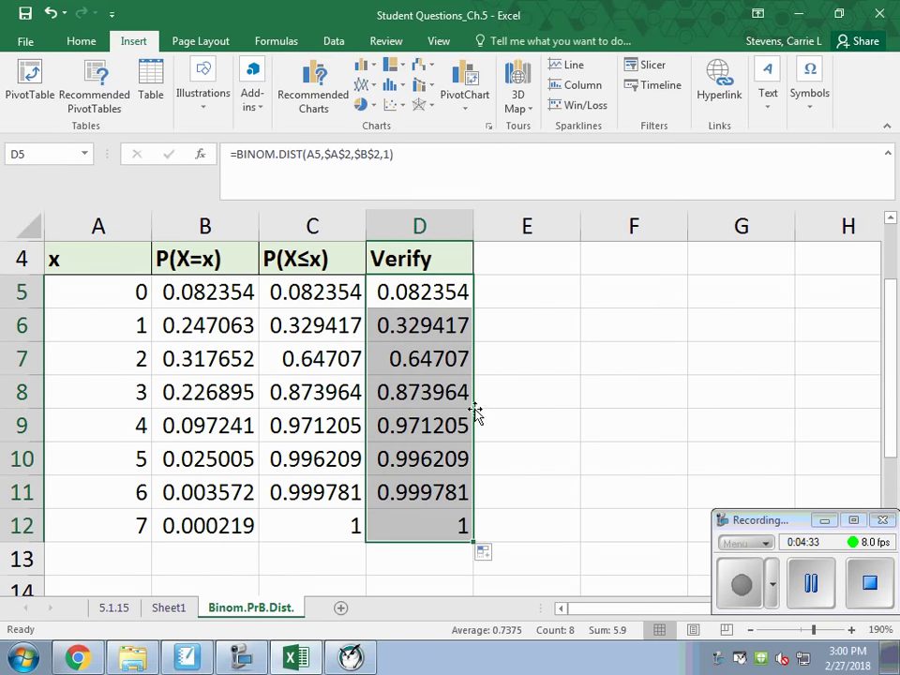
{"action": "left_click", "coordinate": [431, 267]}
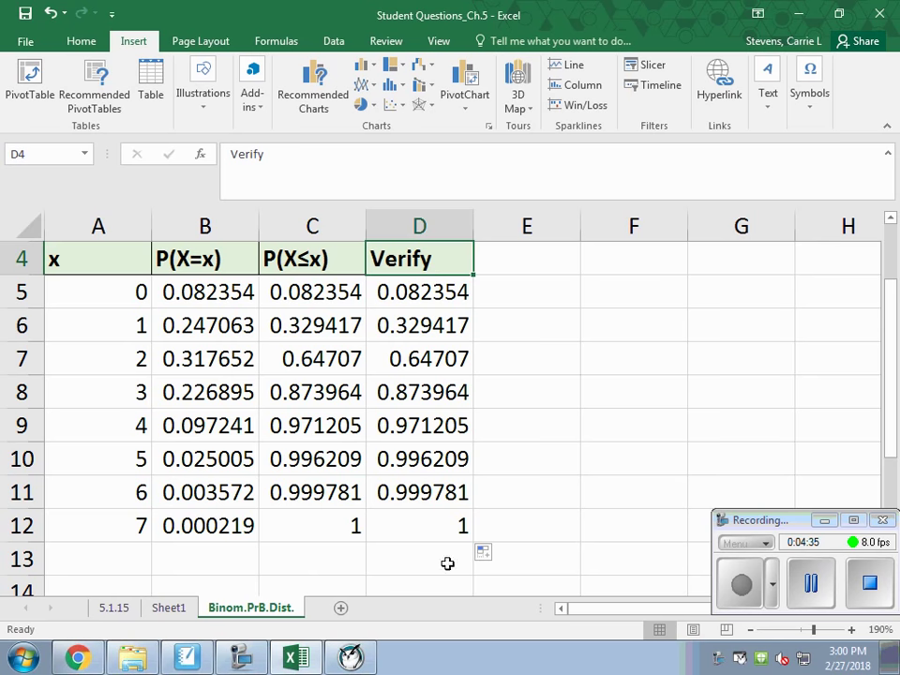
{"action": "left_click", "coordinate": [426, 490]}
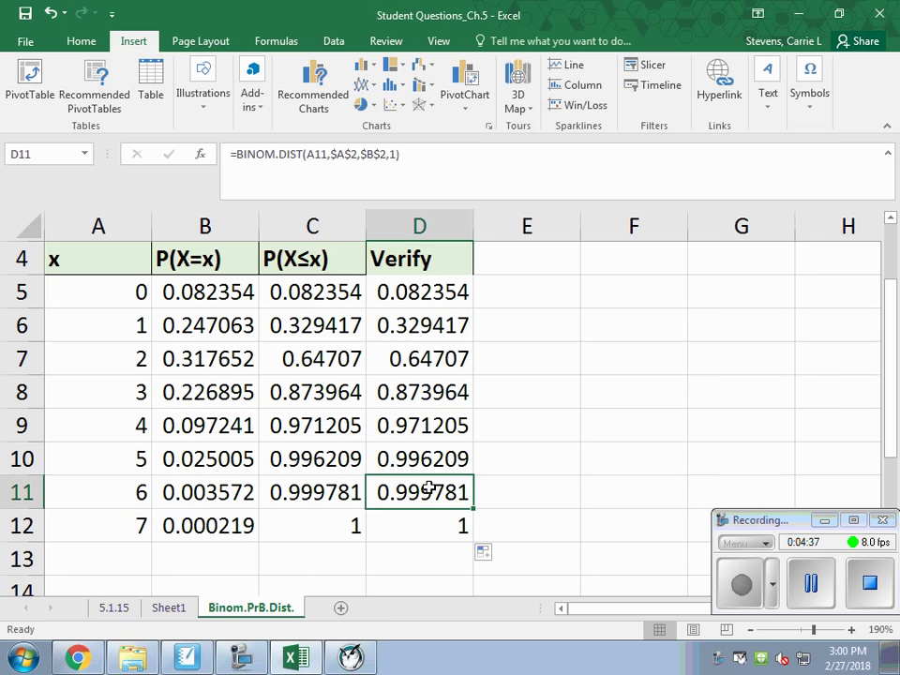
{"action": "left_click", "coordinate": [398, 152]}
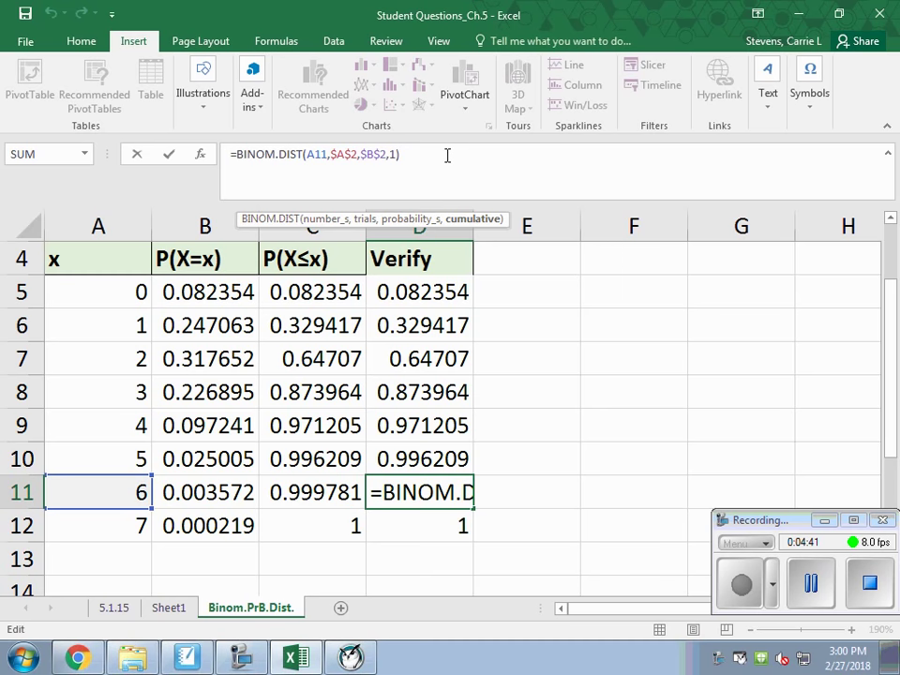
{"action": "key", "text": "BackSpace"}
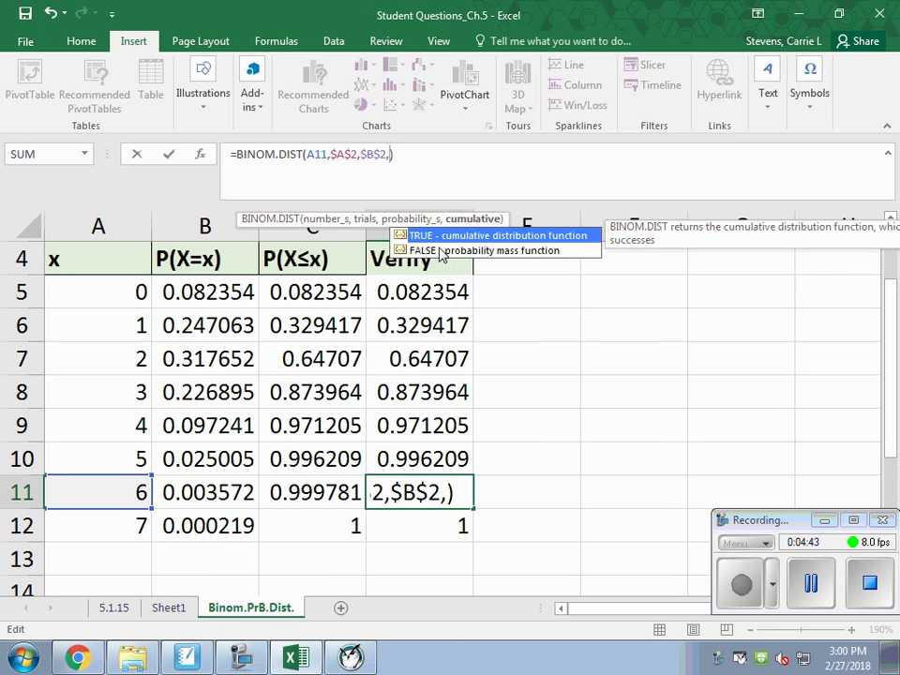
{"action": "double_click", "coordinate": [413, 236]}
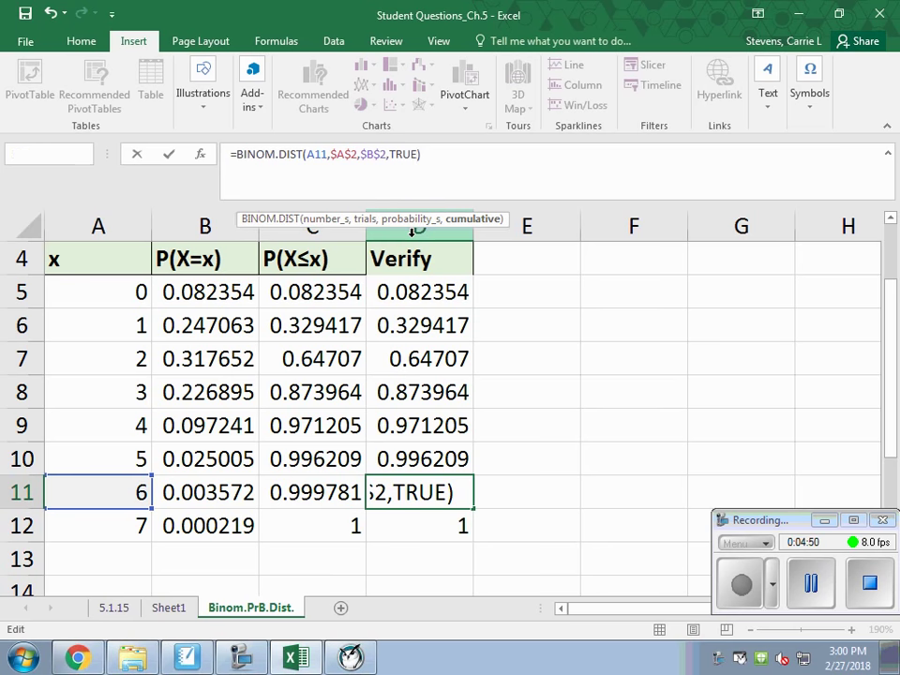
{"action": "key", "text": "Return"}
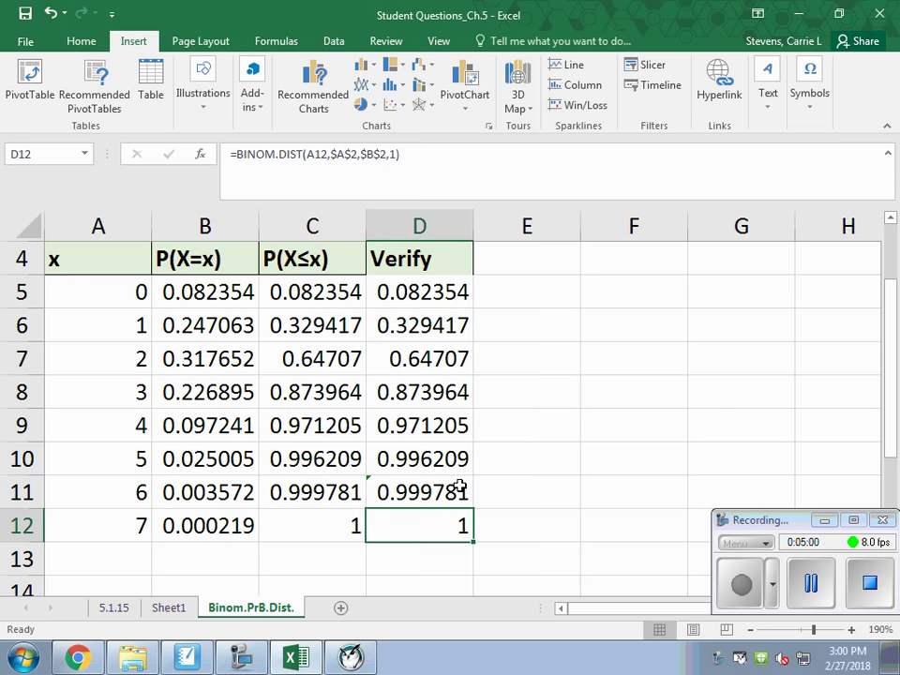
Step: Label F4 '1. P(2)' and give it E4's plain formatting
{"action": "left_click", "coordinate": [624, 270]}
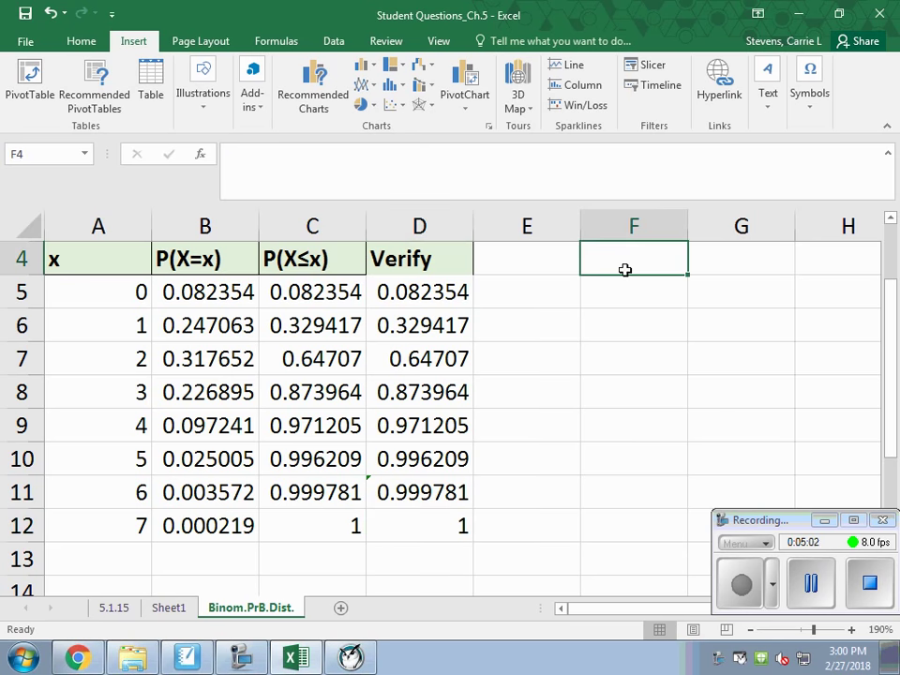
{"action": "type", "text": "1."}
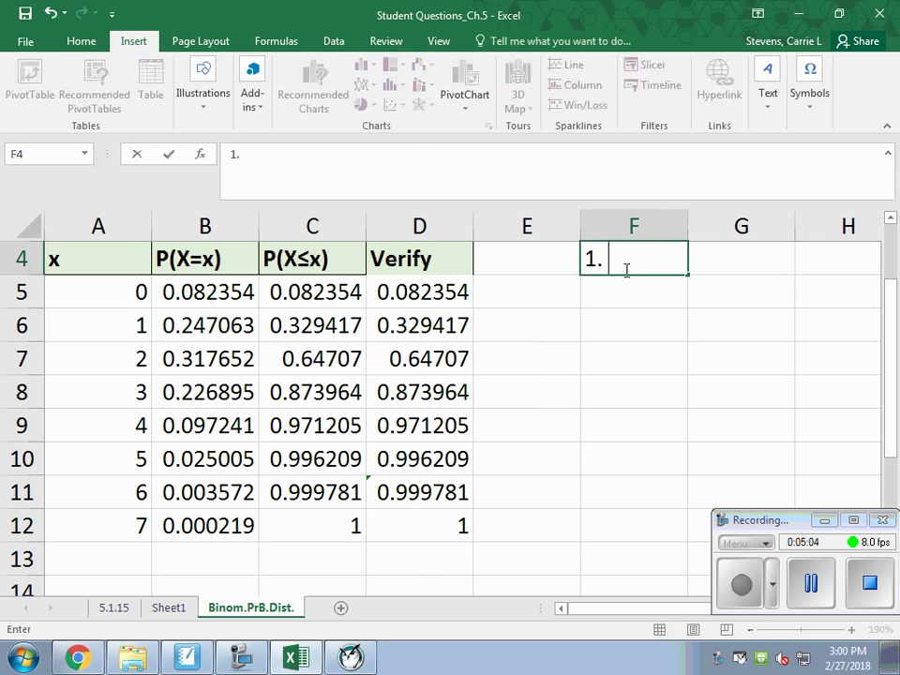
{"action": "type", "text": " P("}
{"action": "type", "text": "2"}
{"action": "type", "text": ")"}
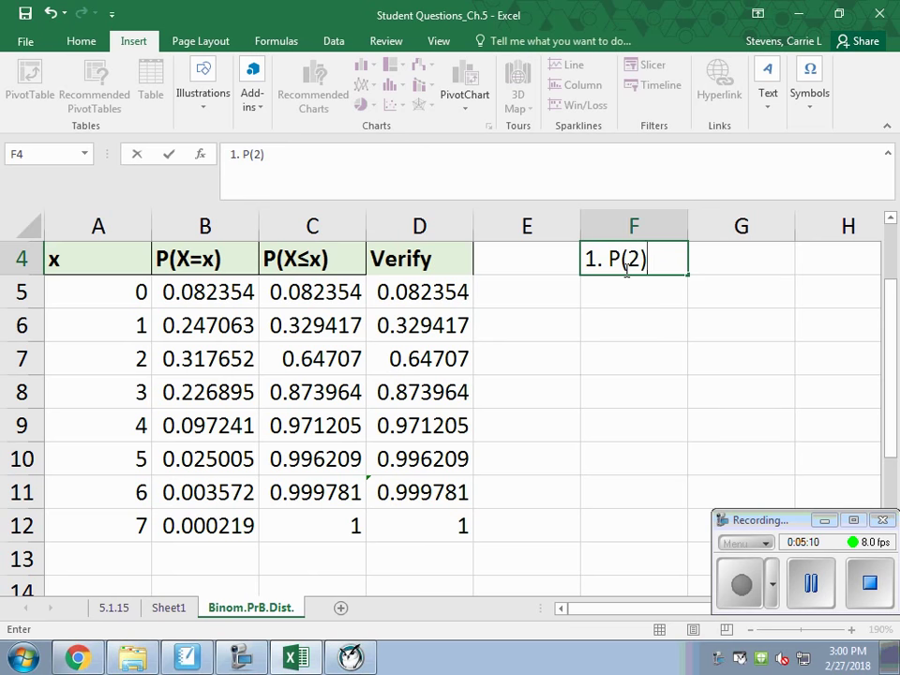
{"action": "key", "text": "Tab"}
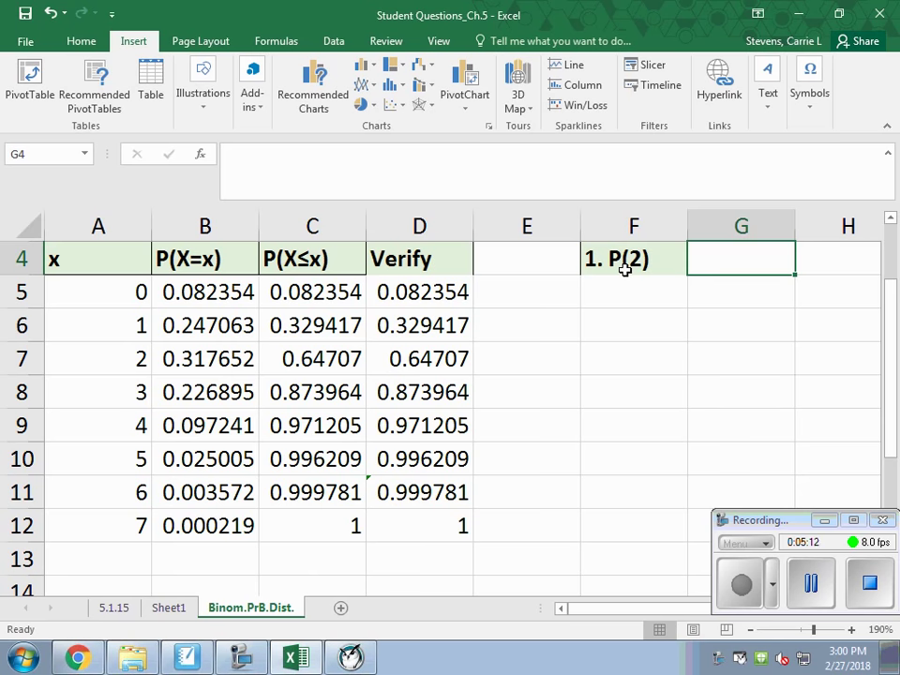
{"action": "left_click", "coordinate": [639, 261]}
{"action": "left_click", "coordinate": [707, 249]}
{"action": "left_click", "coordinate": [667, 257]}
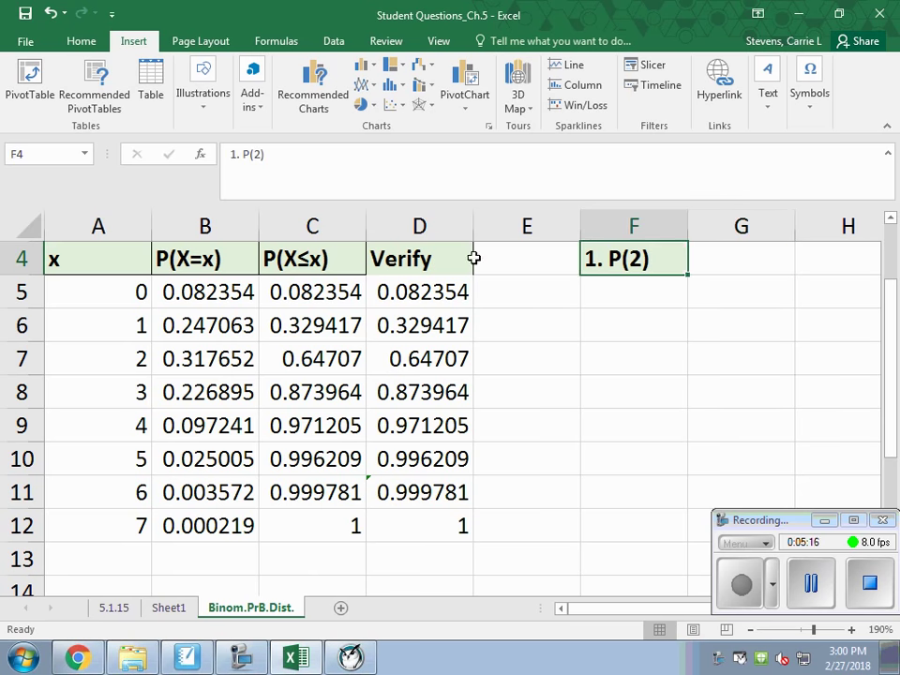
{"action": "left_click", "coordinate": [525, 265]}
{"action": "right_click", "coordinate": [551, 255]}
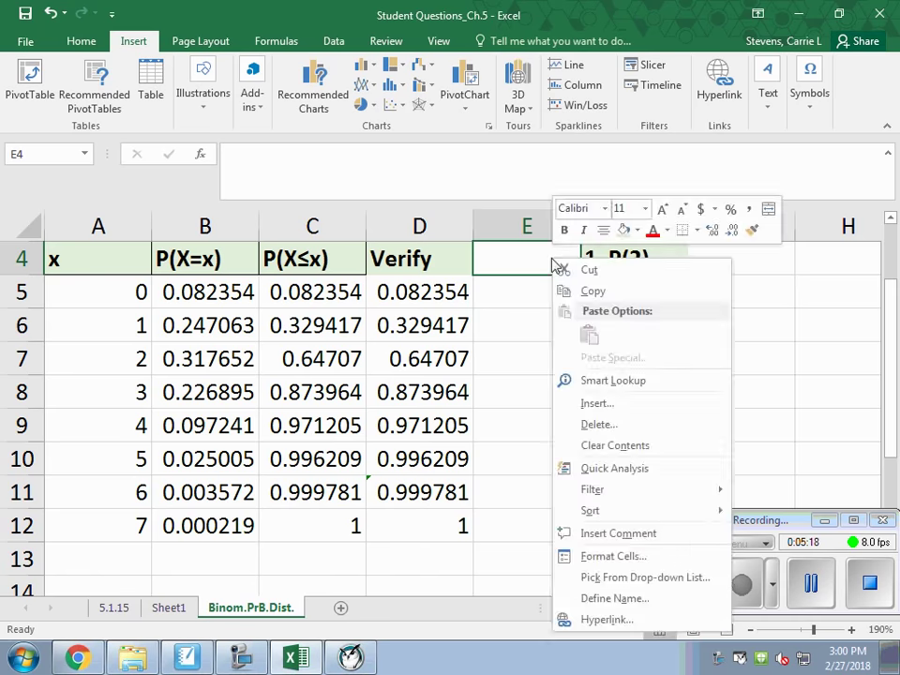
{"action": "left_click", "coordinate": [564, 291]}
{"action": "left_click", "coordinate": [603, 259]}
{"action": "right_click", "coordinate": [603, 257]}
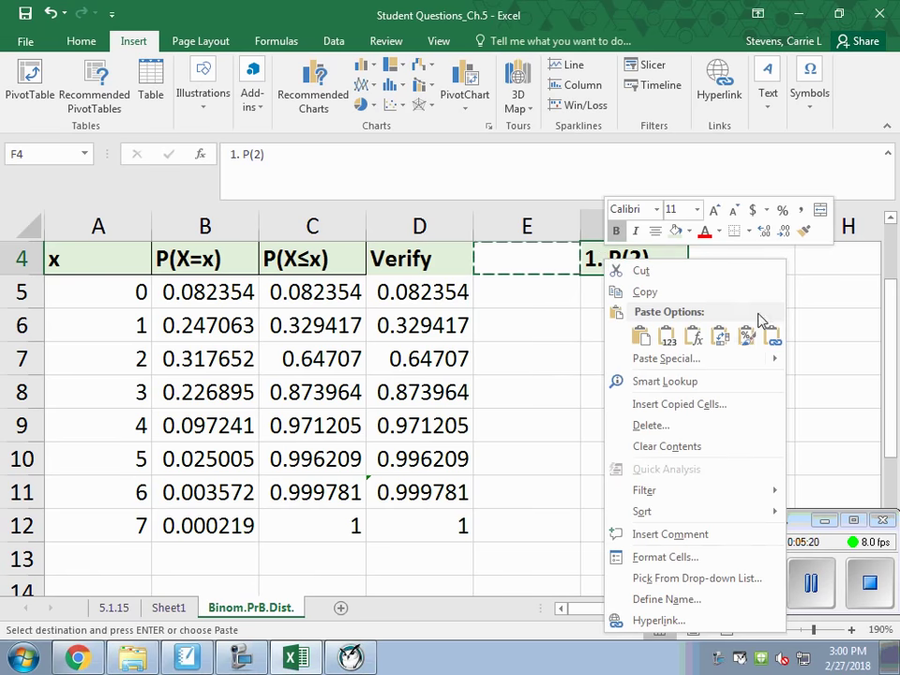
{"action": "left_click", "coordinate": [762, 328]}
Step: Append ' =' to the F4 label and enter =B7 in G4, showing 0.317652
{"action": "left_click", "coordinate": [721, 265]}
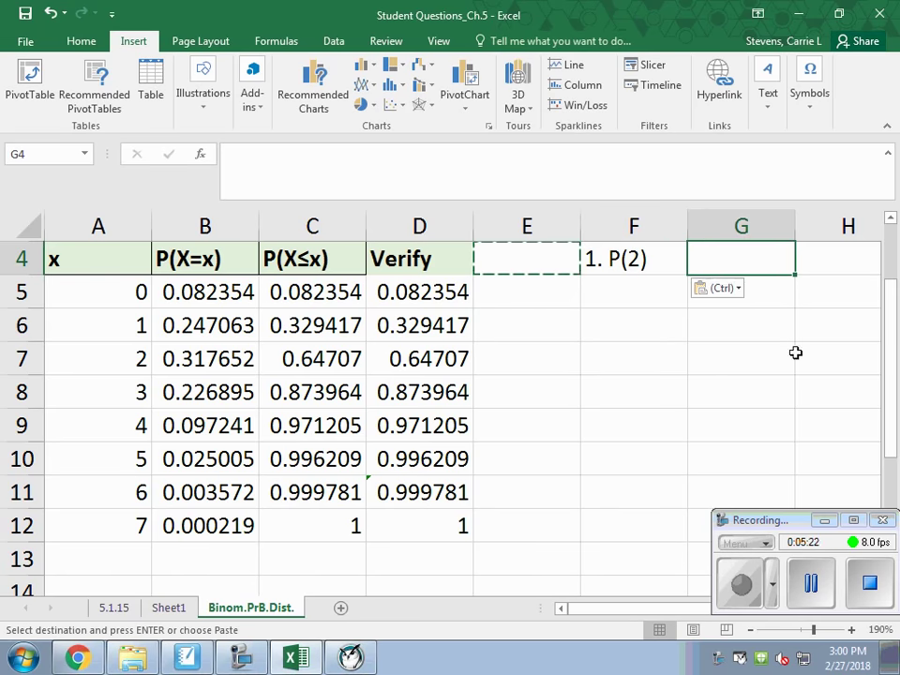
{"action": "double_click", "coordinate": [659, 259]}
{"action": "type", "text": "="}
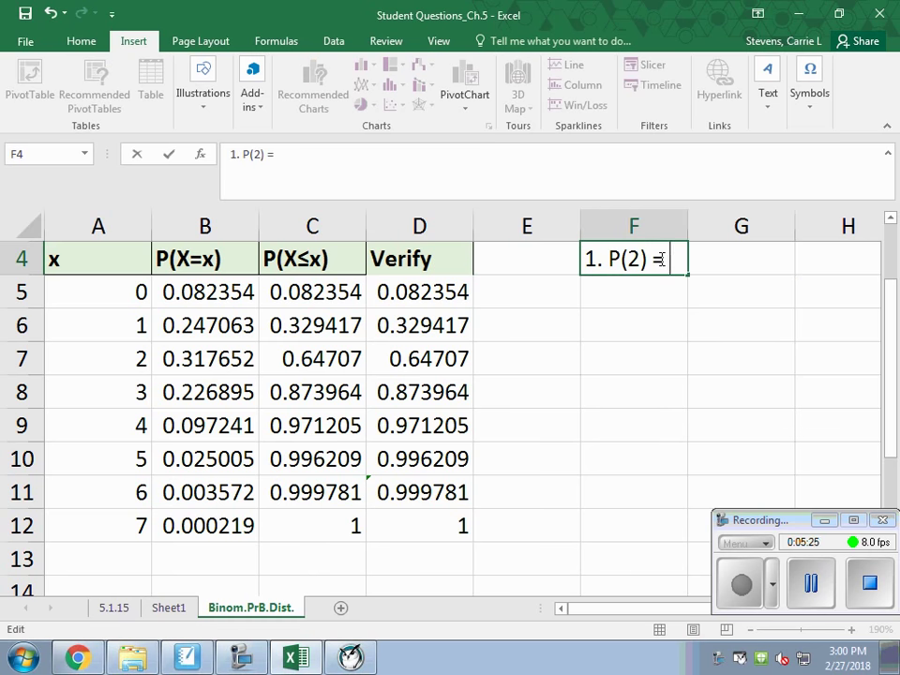
{"action": "left_click", "coordinate": [747, 258]}
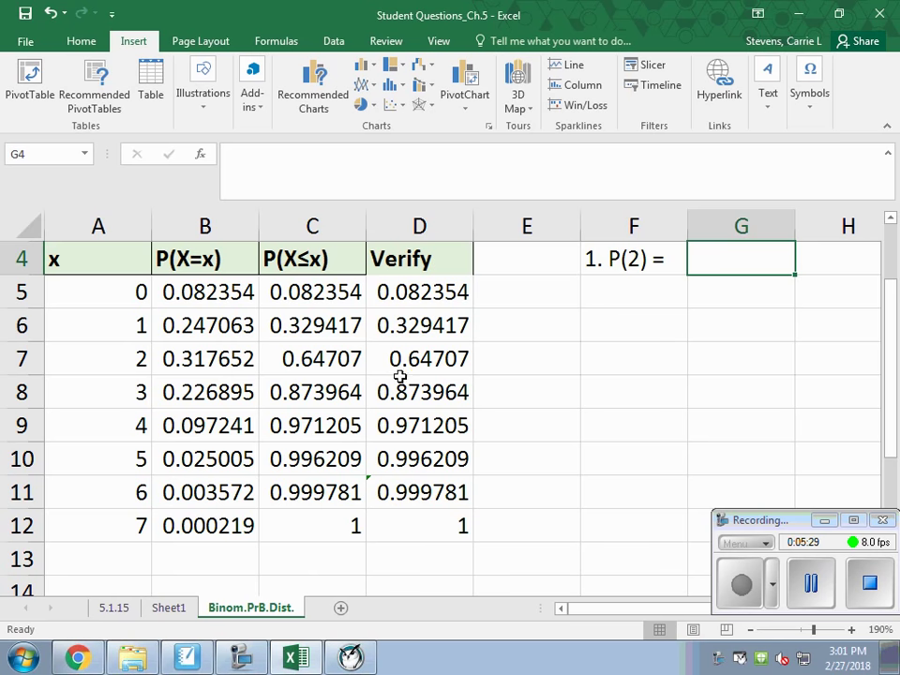
{"action": "type", "text": "="}
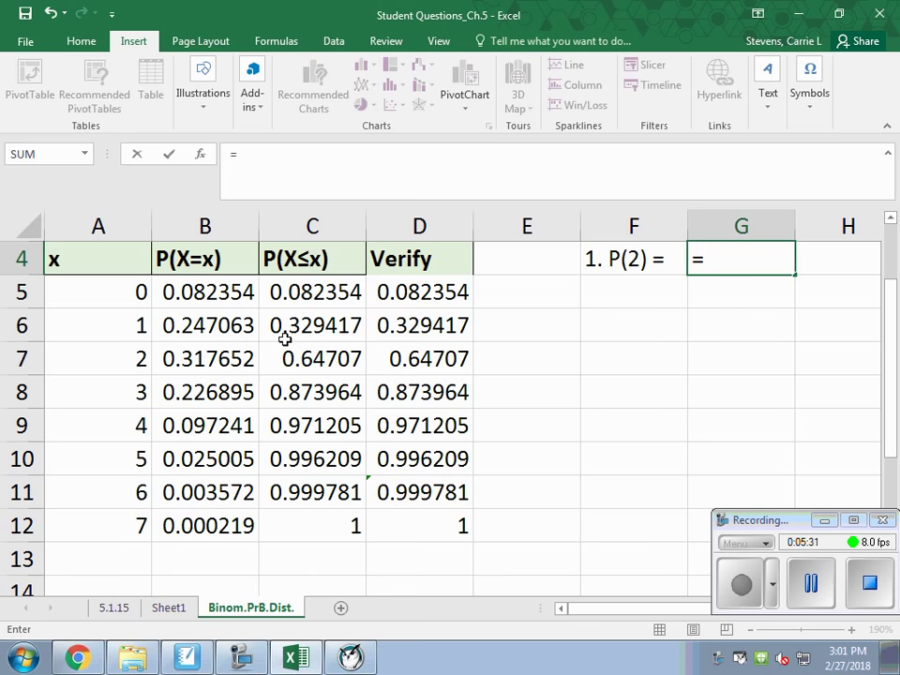
{"action": "left_click", "coordinate": [207, 371]}
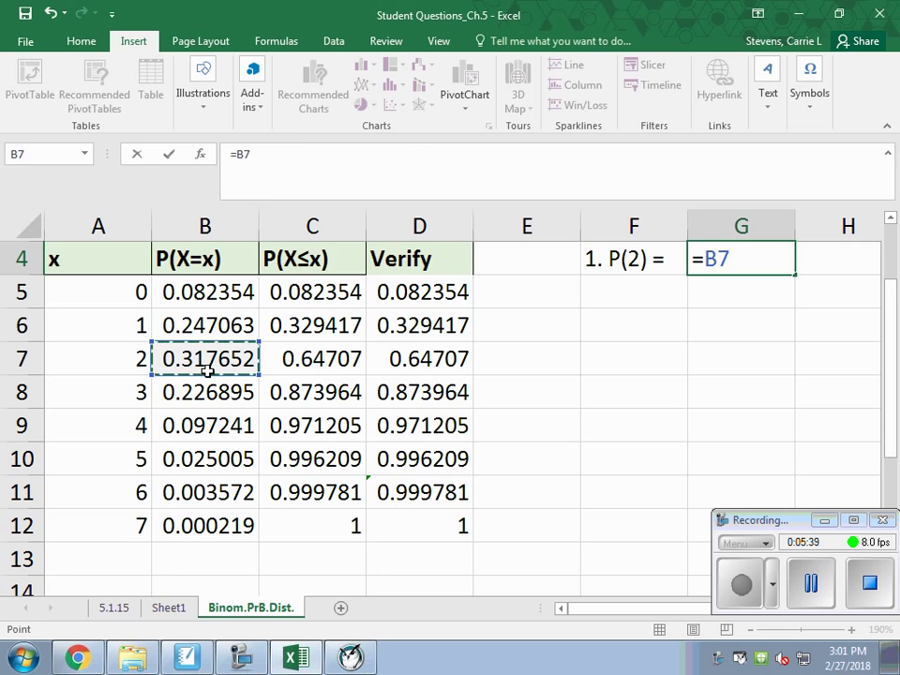
{"action": "key", "text": "Return"}
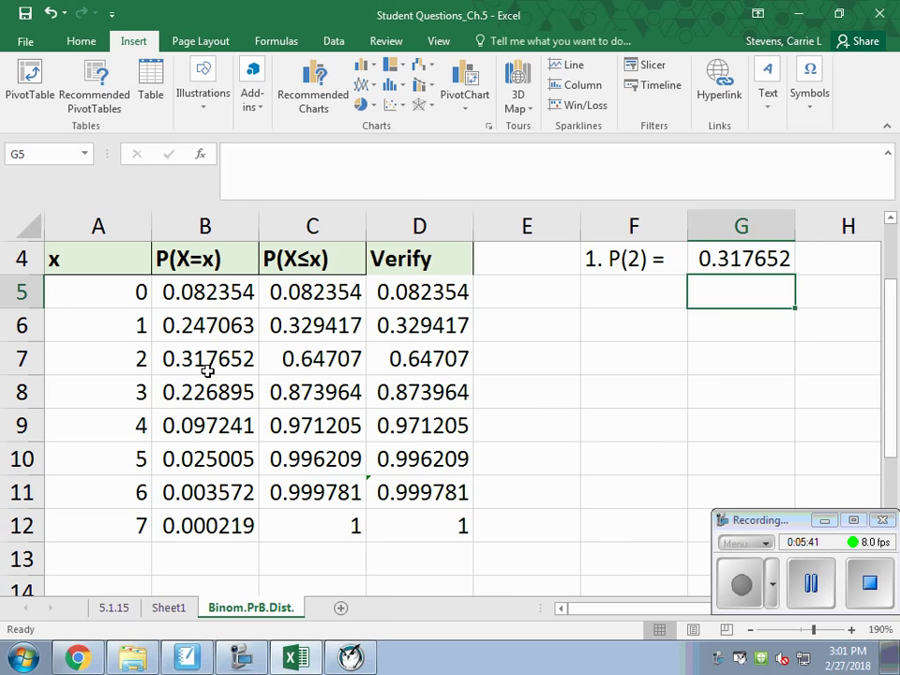
{"action": "left_click", "coordinate": [608, 288]}
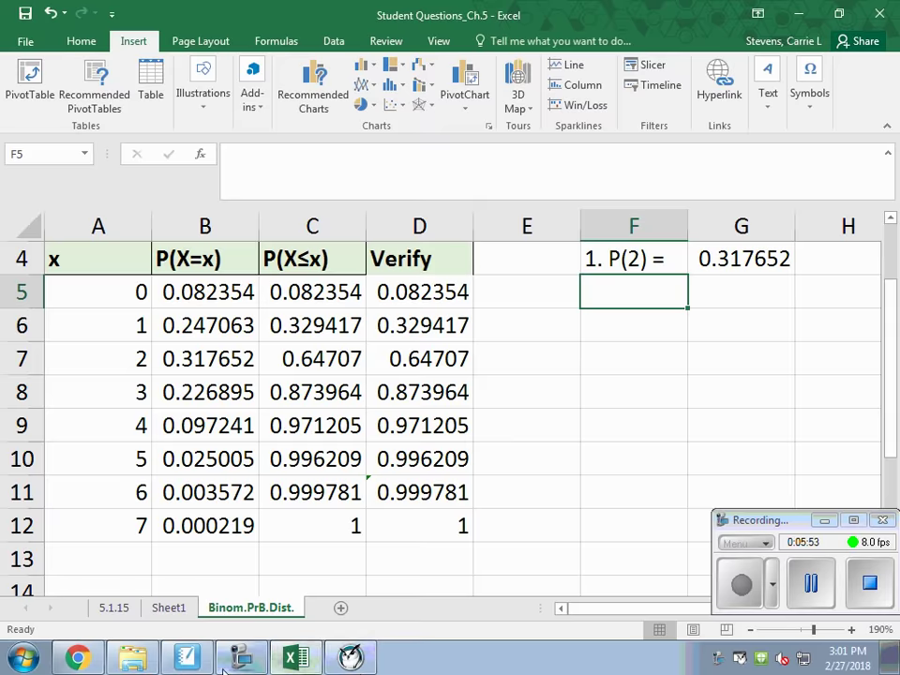
Step: On a new SMART Notebook page, handwrite P(x=2) = 7!/((7-2)!2!)
{"action": "left_click", "coordinate": [193, 660]}
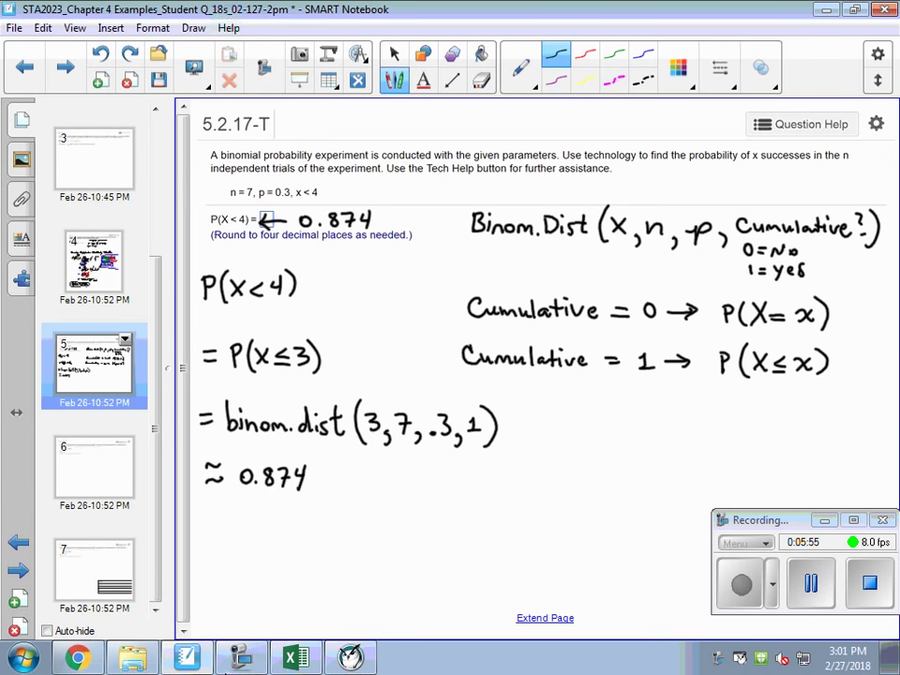
{"action": "left_click", "coordinate": [99, 82]}
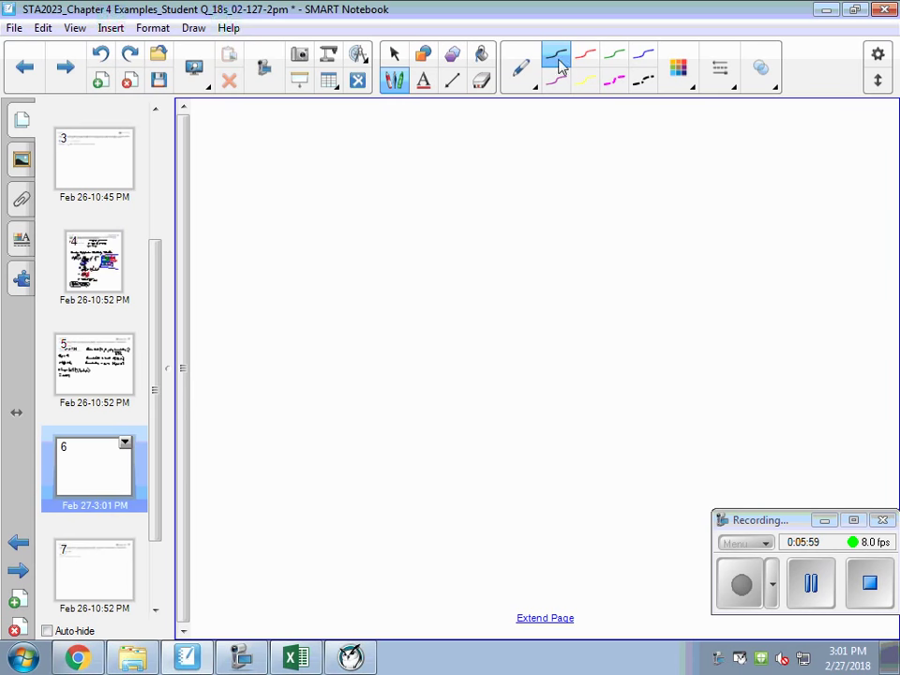
{"action": "mouse_move", "coordinate": [272, 184]}
{"action": "left_mouse_down"}
{"action": "mouse_move", "coordinate": [280, 167]}
{"action": "mouse_move", "coordinate": [302, 187]}
{"action": "mouse_move", "coordinate": [348, 166]}
{"action": "left_mouse_up"}
{"action": "mouse_move", "coordinate": [336, 174]}
{"action": "left_mouse_down"}
{"action": "mouse_move", "coordinate": [379, 188]}
{"action": "mouse_move", "coordinate": [426, 175]}
{"action": "left_mouse_up"}
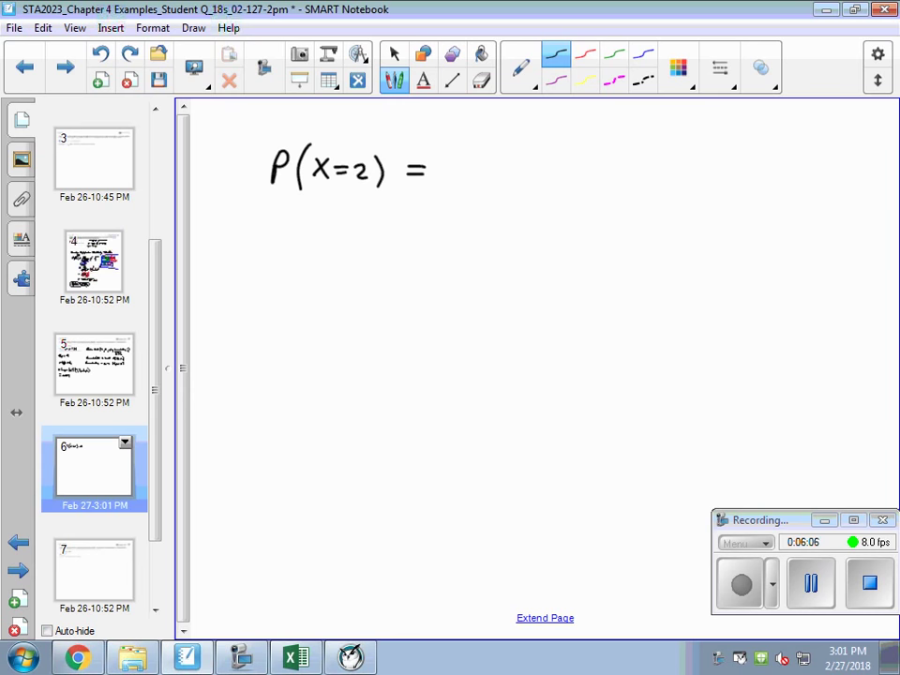
{"action": "mouse_move", "coordinate": [457, 141]}
{"action": "left_mouse_down"}
{"action": "mouse_move", "coordinate": [463, 157]}
{"action": "mouse_move", "coordinate": [485, 154]}
{"action": "mouse_move", "coordinate": [515, 178]}
{"action": "left_mouse_up"}
{"action": "mouse_move", "coordinate": [445, 187]}
{"action": "left_mouse_down"}
{"action": "mouse_move", "coordinate": [441, 220]}
{"action": "mouse_move", "coordinate": [489, 205]}
{"action": "mouse_move", "coordinate": [509, 215]}
{"action": "left_mouse_up"}
{"action": "left_click", "coordinate": [490, 211]}
{"action": "left_click_drag", "start_coordinate": [512, 193], "coordinate": [512, 200]}
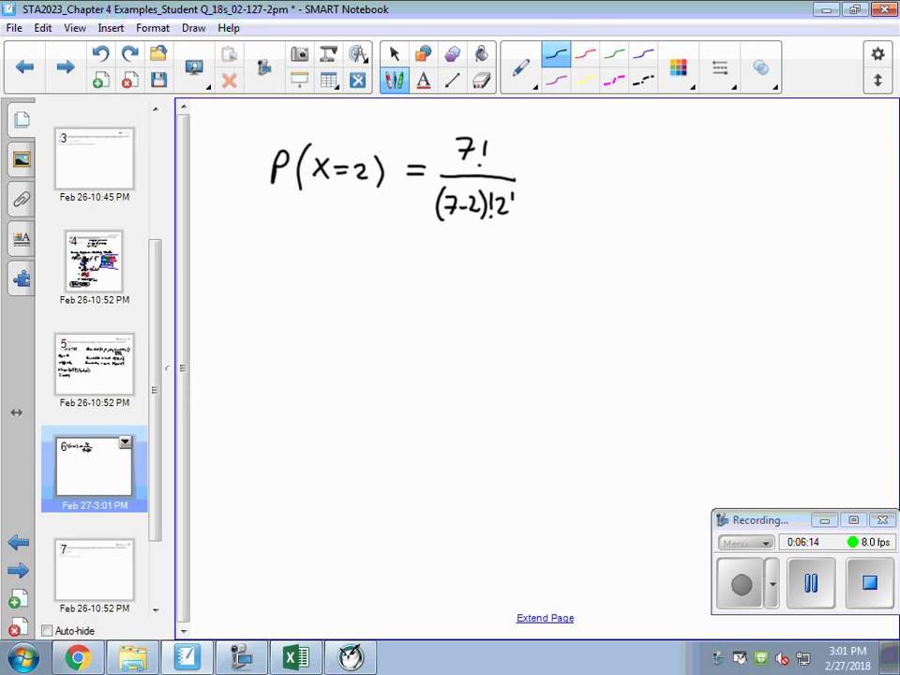
Step: Add the (.3²)(.7⁵) factors, erase a misplaced bracket, and simplify the coefficient to 7!/(5!2!)
{"action": "mouse_move", "coordinate": [542, 159]}
{"action": "left_mouse_down"}
{"action": "mouse_move", "coordinate": [539, 196]}
{"action": "mouse_move", "coordinate": [581, 198]}
{"action": "mouse_move", "coordinate": [575, 173]}
{"action": "mouse_move", "coordinate": [590, 199]}
{"action": "mouse_move", "coordinate": [612, 204]}
{"action": "mouse_move", "coordinate": [638, 199]}
{"action": "mouse_move", "coordinate": [647, 177]}
{"action": "mouse_move", "coordinate": [671, 211]}
{"action": "left_mouse_up"}
{"action": "left_click", "coordinate": [482, 81]}
{"action": "left_click", "coordinate": [394, 81]}
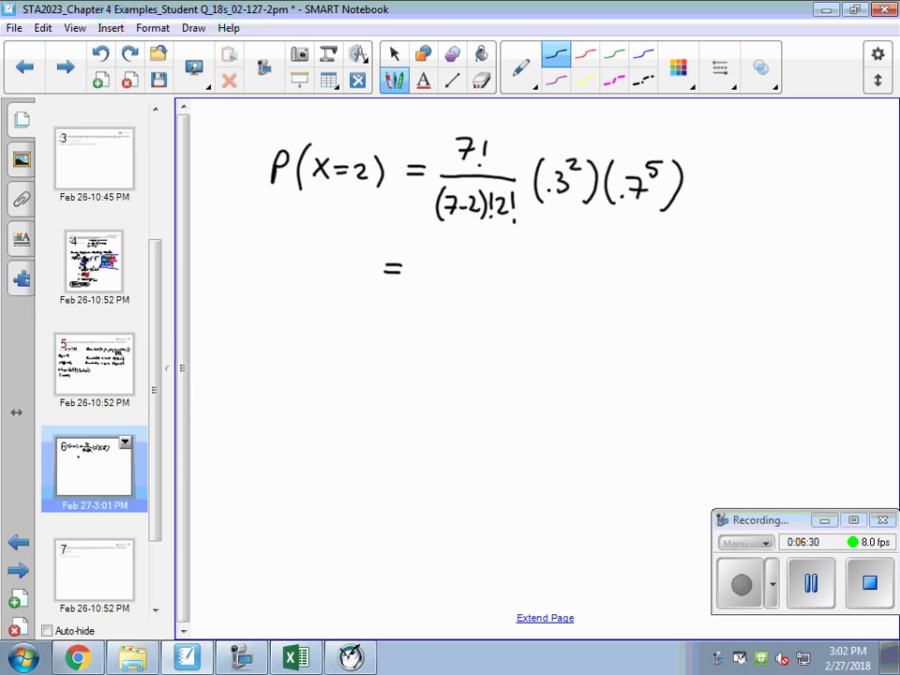
{"action": "mouse_move", "coordinate": [420, 258]}
{"action": "left_mouse_down"}
{"action": "mouse_move", "coordinate": [428, 277]}
{"action": "mouse_move", "coordinate": [443, 265]}
{"action": "mouse_move", "coordinate": [501, 289]}
{"action": "left_mouse_up"}
{"action": "mouse_move", "coordinate": [427, 300]}
{"action": "left_mouse_down"}
{"action": "mouse_move", "coordinate": [436, 310]}
{"action": "mouse_move", "coordinate": [423, 319]}
{"action": "left_mouse_up"}
{"action": "mouse_move", "coordinate": [424, 297]}
{"action": "left_mouse_down"}
{"action": "mouse_move", "coordinate": [440, 296]}
{"action": "mouse_move", "coordinate": [469, 318]}
{"action": "left_mouse_up"}
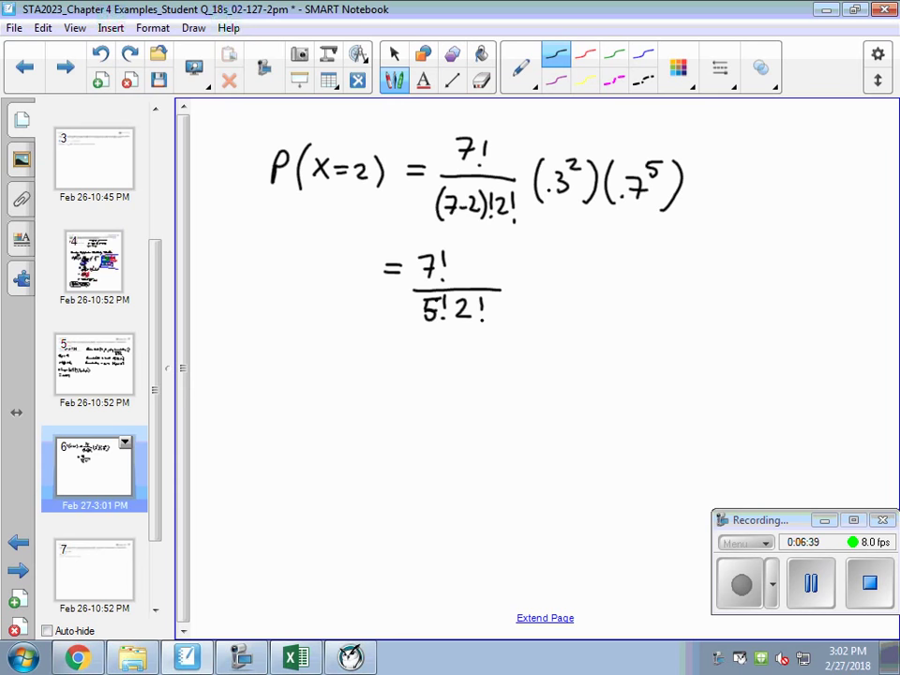
Step: Write an equals sign, carry the powers down with arrows, and expand the numerator to 7·6·5!
{"action": "left_click_drag", "start_coordinate": [373, 379], "coordinate": [391, 378]}
{"action": "left_click_drag", "start_coordinate": [373, 386], "coordinate": [392, 385]}
{"action": "mouse_move", "coordinate": [558, 223]}
{"action": "left_mouse_down"}
{"action": "mouse_move", "coordinate": [559, 302]}
{"action": "mouse_move", "coordinate": [565, 288]}
{"action": "left_mouse_up"}
{"action": "mouse_move", "coordinate": [638, 219]}
{"action": "left_mouse_down"}
{"action": "mouse_move", "coordinate": [640, 298]}
{"action": "mouse_move", "coordinate": [650, 286]}
{"action": "left_mouse_up"}
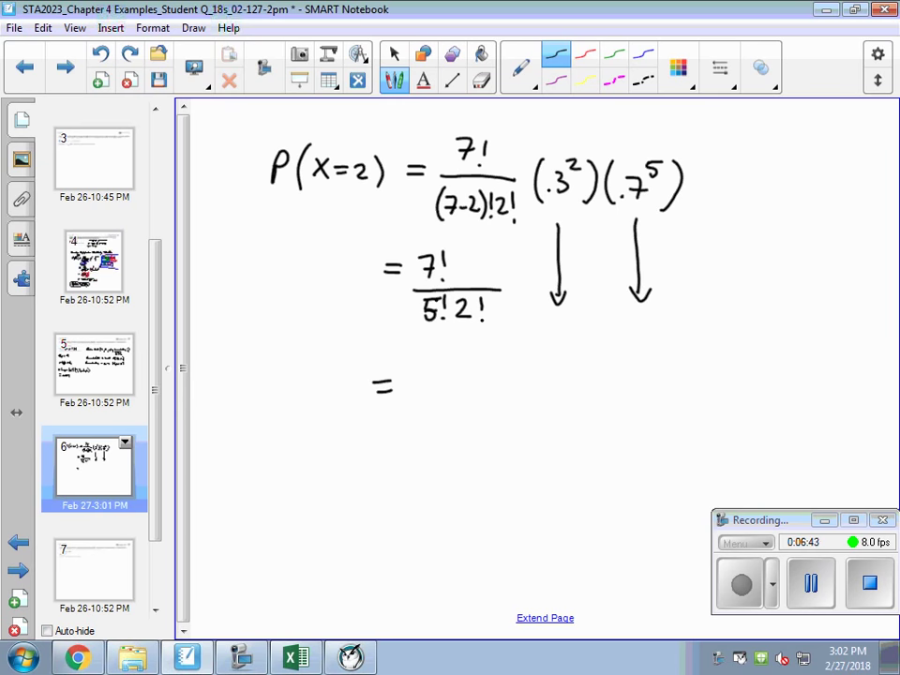
{"action": "mouse_move", "coordinate": [407, 375]}
{"action": "left_mouse_down"}
{"action": "mouse_move", "coordinate": [417, 394]}
{"action": "mouse_move", "coordinate": [480, 385]}
{"action": "left_mouse_up"}
{"action": "left_click", "coordinate": [429, 384]}
{"action": "left_click", "coordinate": [454, 383]}
Step: Draw the fraction bar over 5!·2 and cancel the matching 5! terms in red
{"action": "left_click", "coordinate": [585, 55]}
{"action": "left_click", "coordinate": [479, 393]}
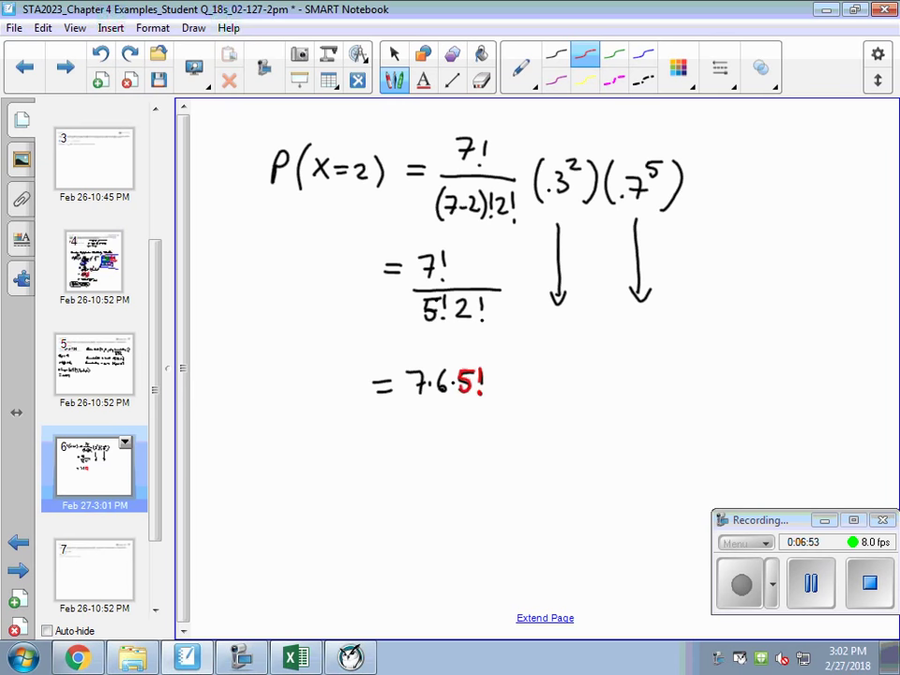
{"action": "left_click", "coordinate": [555, 54]}
{"action": "left_click_drag", "start_coordinate": [408, 402], "coordinate": [485, 399]}
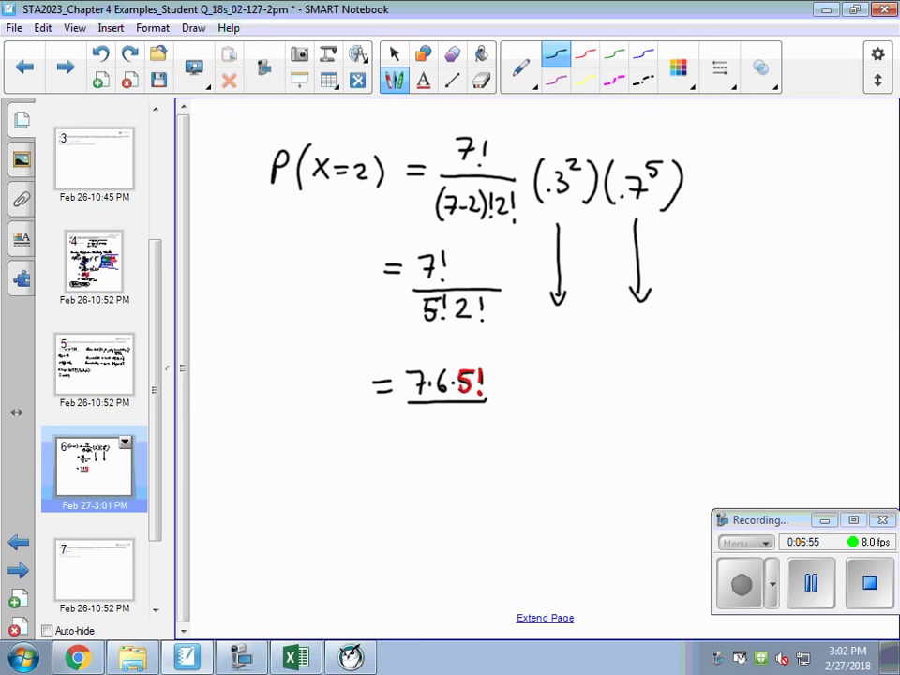
{"action": "left_click", "coordinate": [585, 54]}
{"action": "mouse_move", "coordinate": [423, 413]}
{"action": "left_mouse_down"}
{"action": "mouse_move", "coordinate": [421, 432]}
{"action": "mouse_move", "coordinate": [452, 413]}
{"action": "mouse_move", "coordinate": [464, 432]}
{"action": "mouse_move", "coordinate": [473, 376]}
{"action": "mouse_move", "coordinate": [459, 433]}
{"action": "left_mouse_up"}
{"action": "left_click", "coordinate": [559, 61]}
{"action": "left_click", "coordinate": [584, 55]}
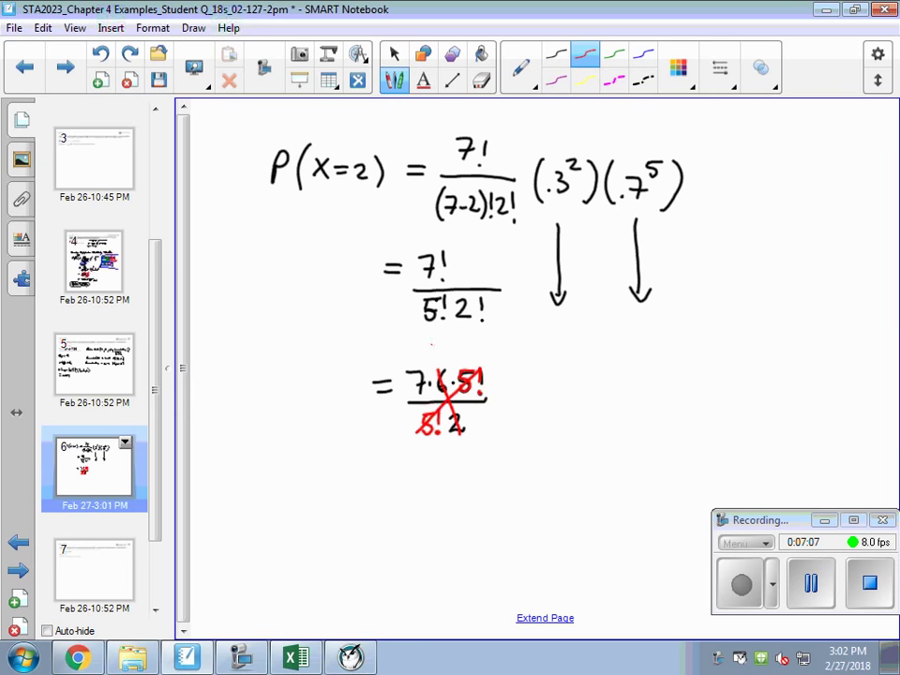
Step: Write 3 over the crossed-out 6 and conclude = 21(.3²)(.7⁵)
{"action": "left_click_drag", "start_coordinate": [431, 344], "coordinate": [430, 359]}
{"action": "left_click", "coordinate": [556, 54]}
{"action": "left_click_drag", "start_coordinate": [384, 468], "coordinate": [446, 488]}
{"action": "mouse_move", "coordinate": [544, 345]}
{"action": "left_mouse_down"}
{"action": "mouse_move", "coordinate": [527, 469]}
{"action": "mouse_move", "coordinate": [535, 455]}
{"action": "left_mouse_up"}
{"action": "mouse_move", "coordinate": [623, 332]}
{"action": "left_mouse_down"}
{"action": "mouse_move", "coordinate": [611, 459]}
{"action": "mouse_move", "coordinate": [622, 444]}
{"action": "left_mouse_up"}
{"action": "mouse_move", "coordinate": [478, 470]}
{"action": "left_mouse_down"}
{"action": "mouse_move", "coordinate": [476, 497]}
{"action": "mouse_move", "coordinate": [508, 471]}
{"action": "left_mouse_up"}
{"action": "left_click", "coordinate": [486, 489]}
{"action": "mouse_move", "coordinate": [512, 463]}
{"action": "left_mouse_down"}
{"action": "mouse_move", "coordinate": [518, 494]}
{"action": "mouse_move", "coordinate": [552, 493]}
{"action": "mouse_move", "coordinate": [567, 474]}
{"action": "mouse_move", "coordinate": [579, 493]}
{"action": "left_mouse_up"}
{"action": "left_click", "coordinate": [540, 487]}
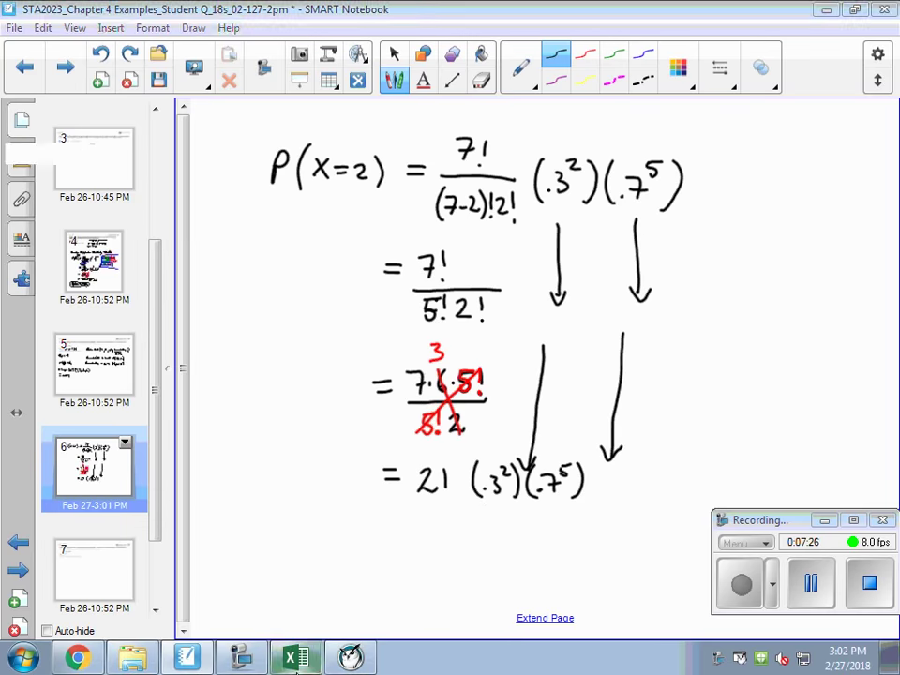
{"action": "left_click", "coordinate": [296, 659]}
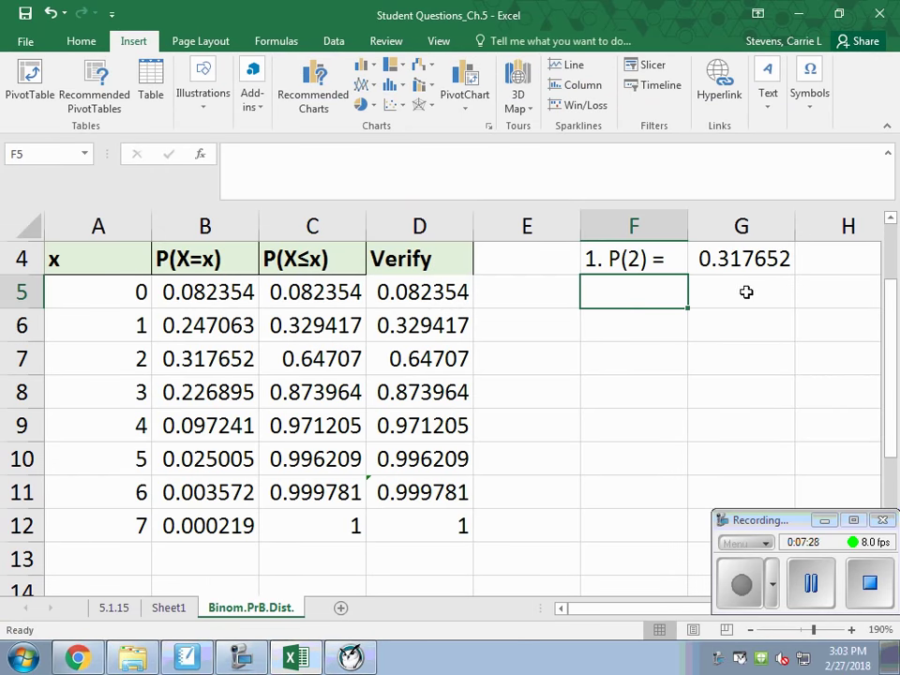
Step: Enter =21*.3^2*.7^5 in H4, giving 0.317652 to match G4
{"action": "left_click", "coordinate": [835, 266]}
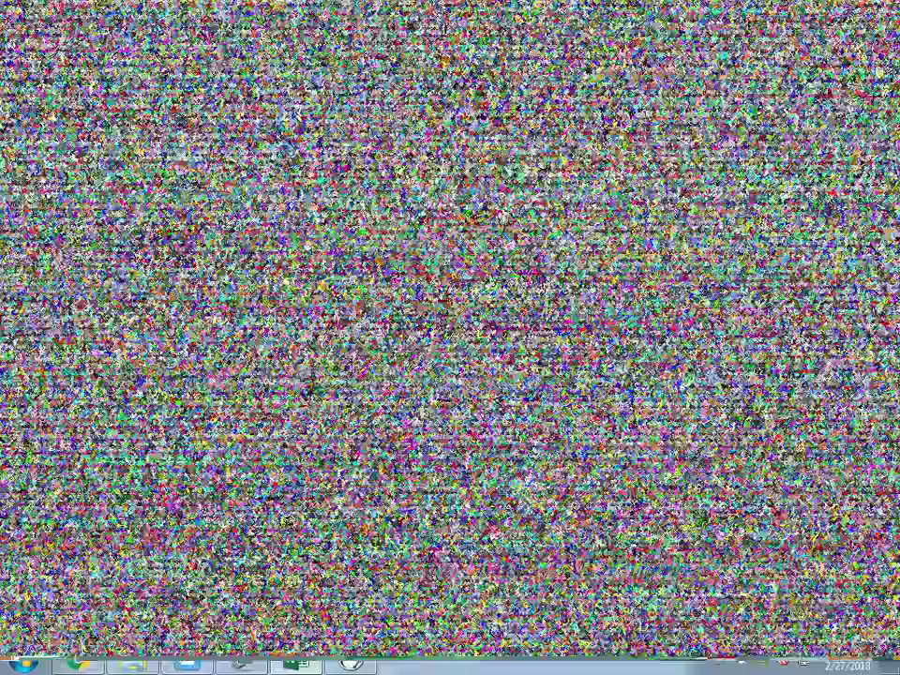
{"action": "type", "text": "=21*.3^2*"}
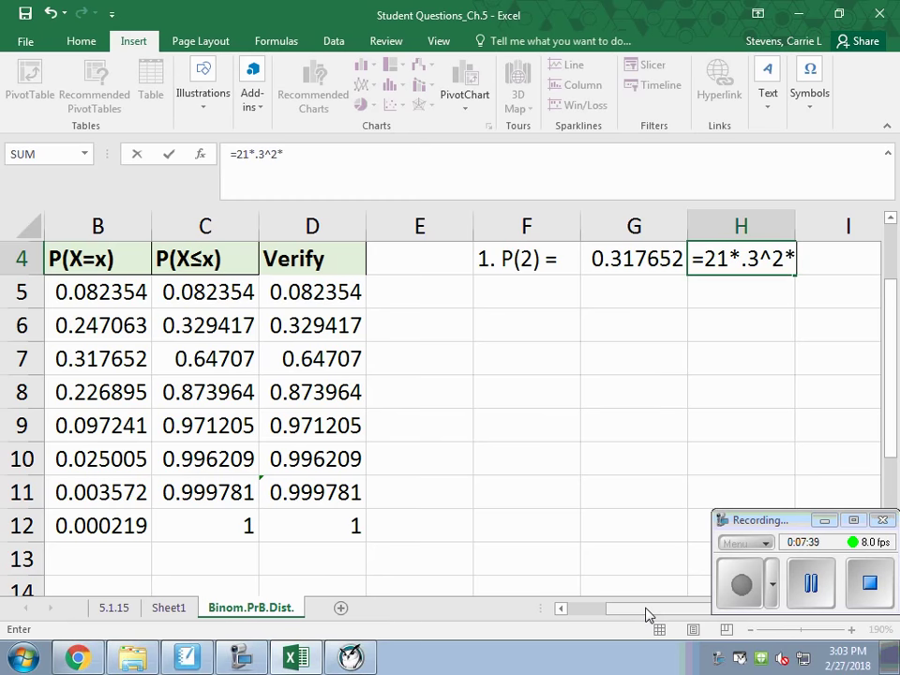
{"action": "type", "text": ".7"}
{"action": "type", "text": "^5"}
{"action": "key", "text": "Return"}
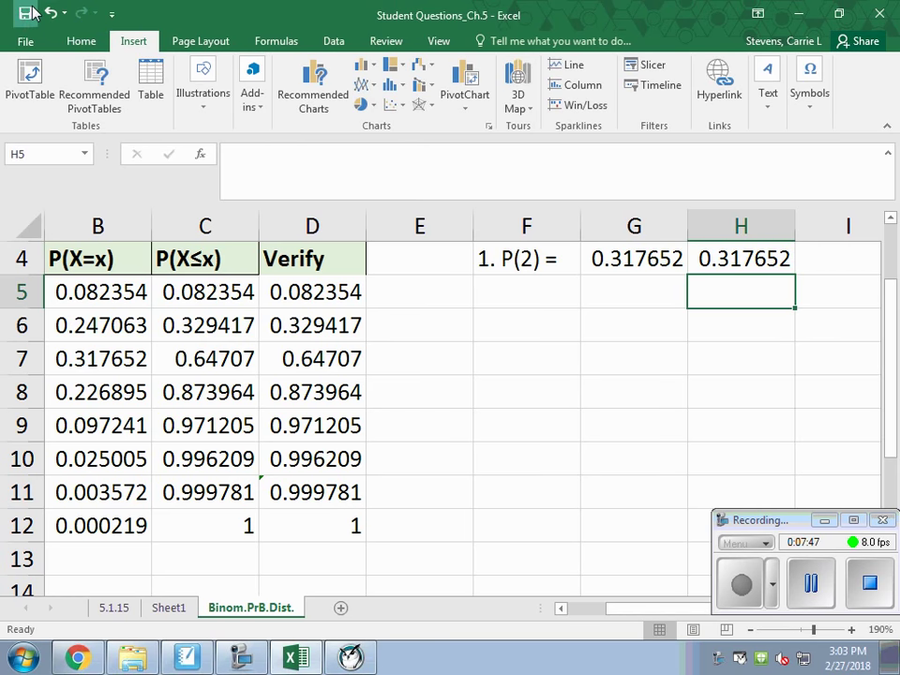
Step: Label F5 as '2. P(6) ='
{"action": "left_click", "coordinate": [516, 293]}
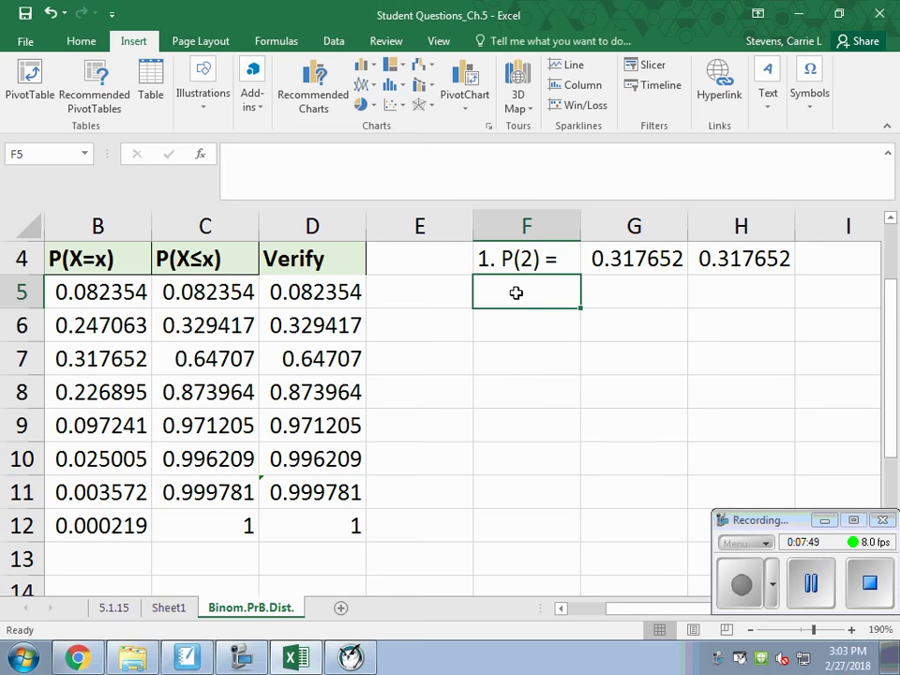
{"action": "type", "text": "2."}
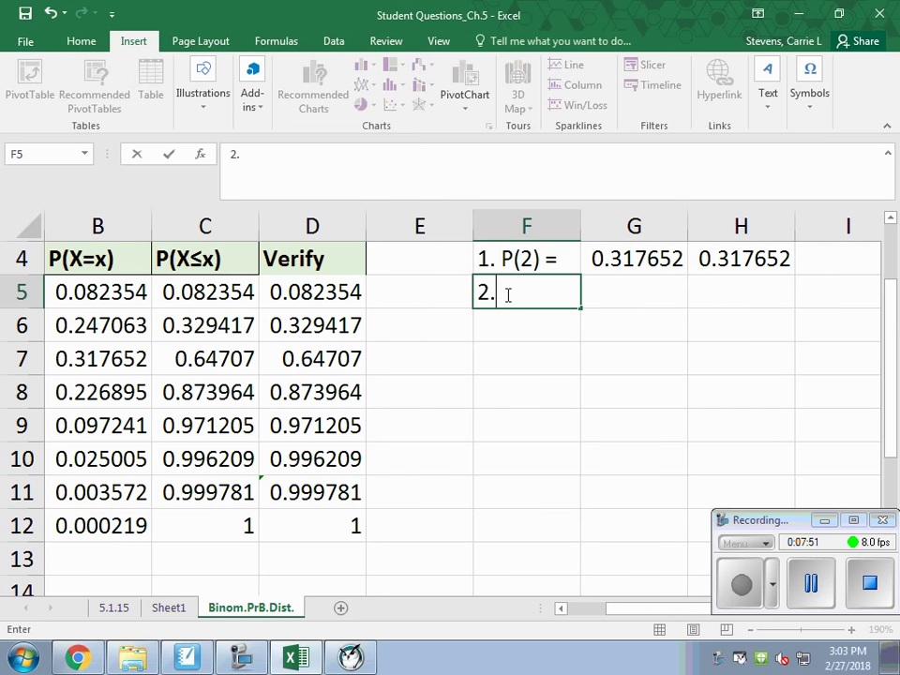
{"action": "type", "text": " P("}
{"action": "type", "text": "6"}
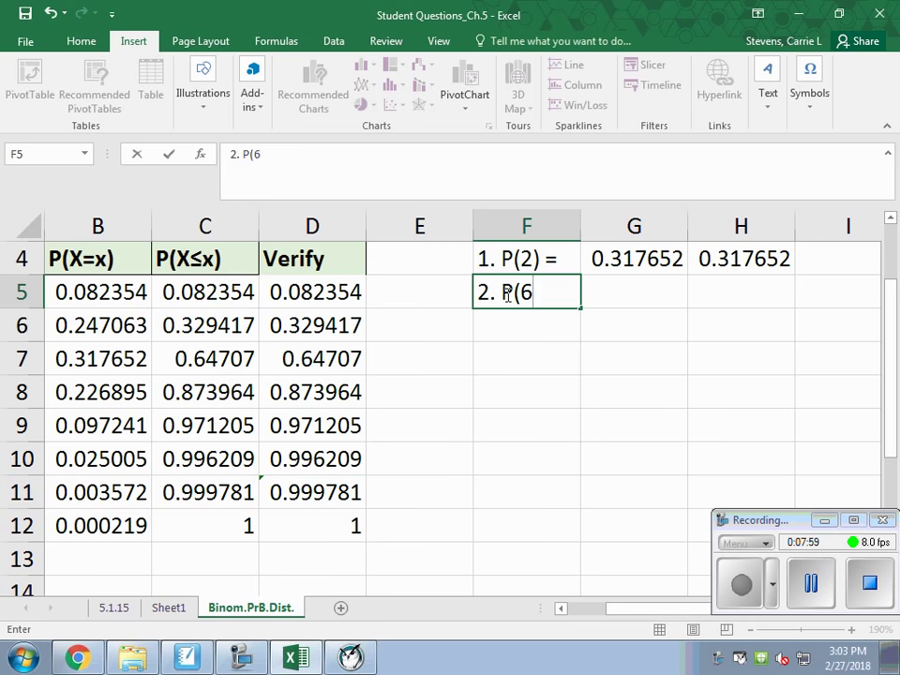
{"action": "type", "text": ") ="}
{"action": "key", "text": "Tab"}
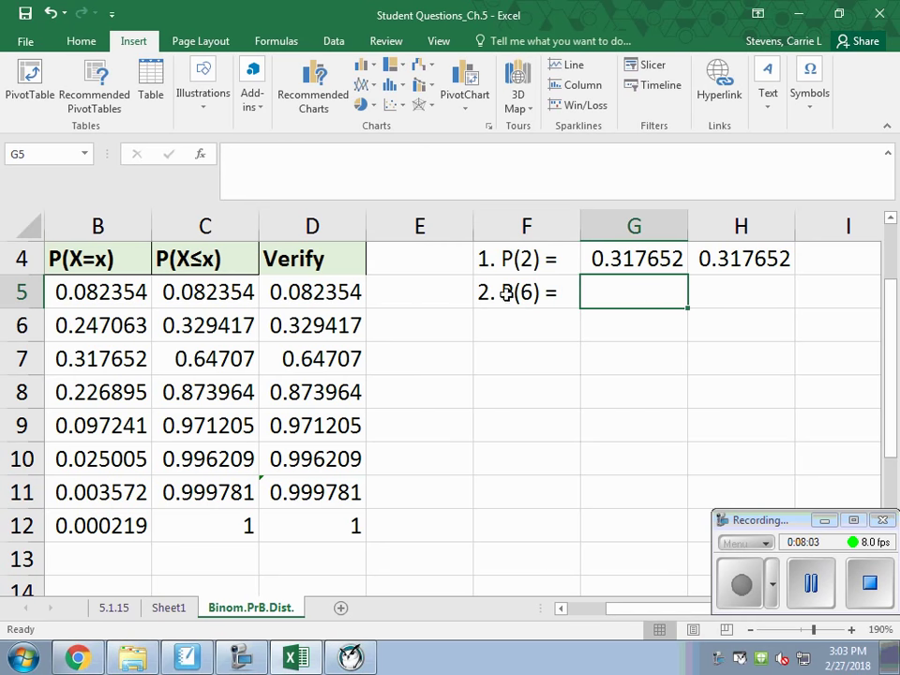
Step: Link G5 to B11 for P(6) = 0.003572, then begin the label '3. P(X<6)=' in F6
{"action": "left_click_drag", "start_coordinate": [656, 609], "coordinate": [608, 619]}
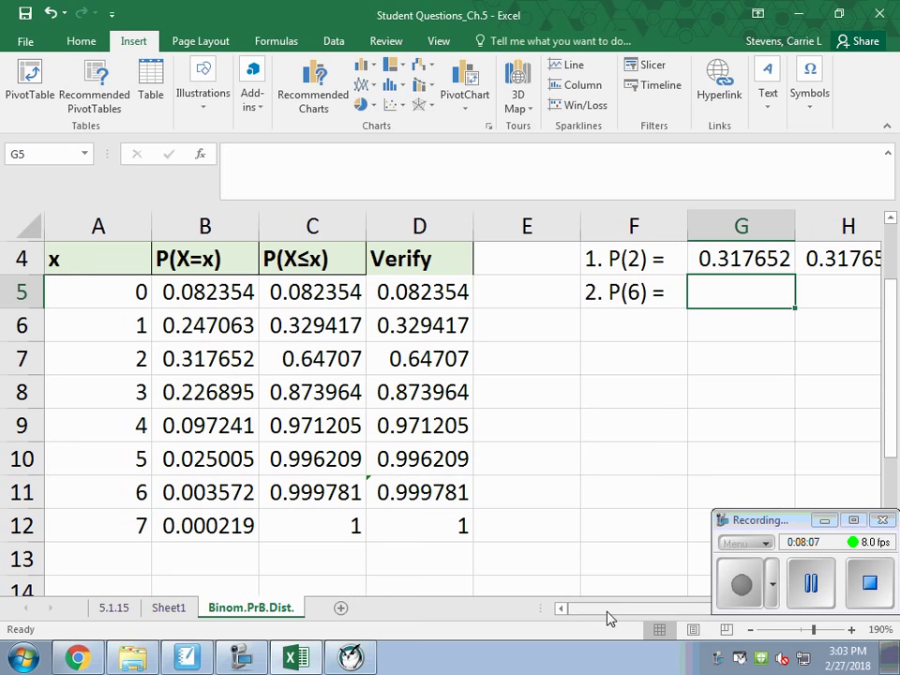
{"action": "type", "text": "="}
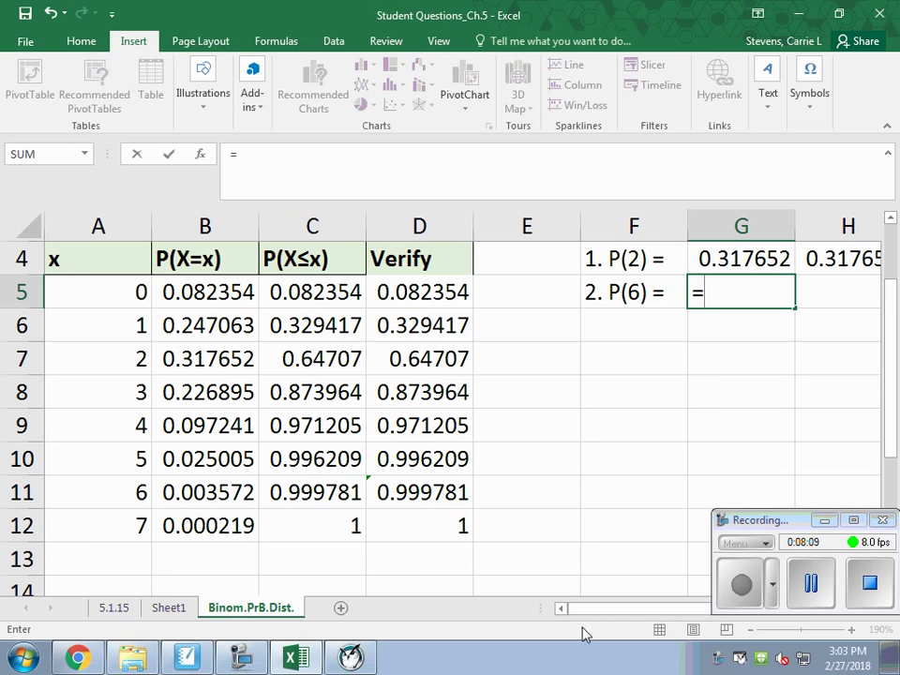
{"action": "left_click", "coordinate": [226, 497]}
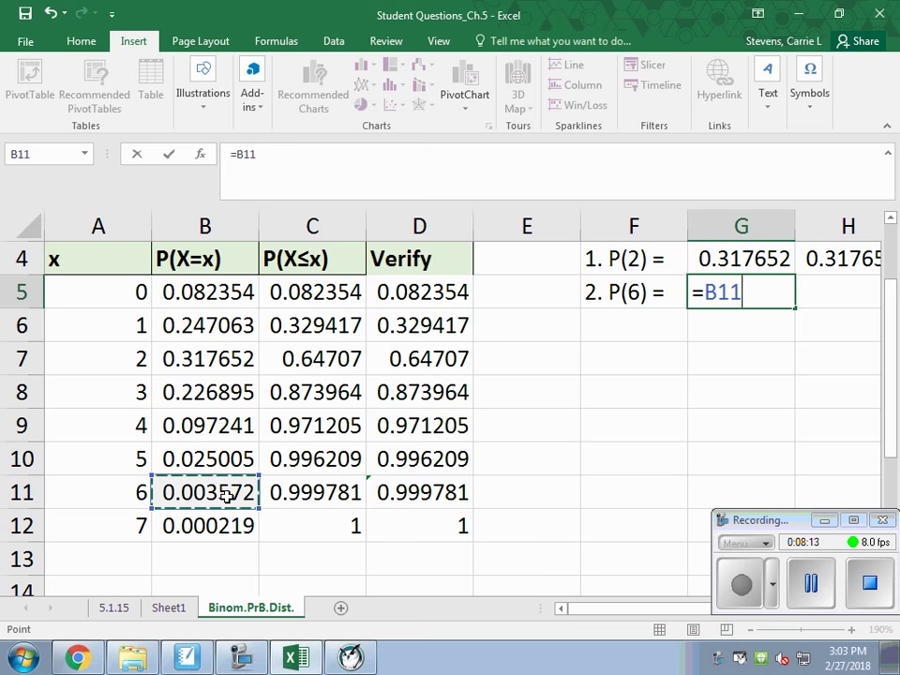
{"action": "key", "text": "Return"}
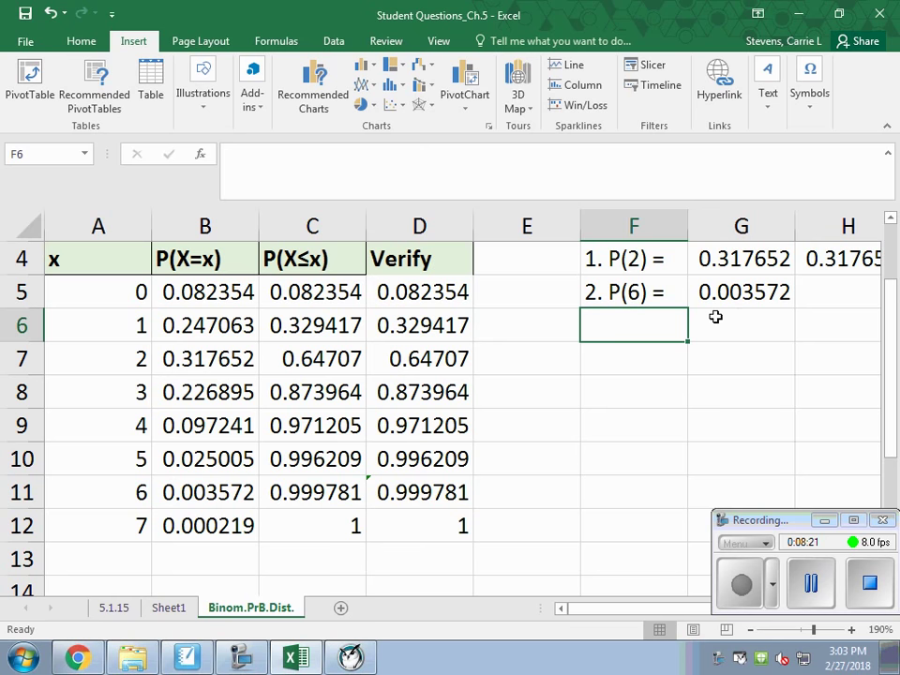
{"action": "type", "text": "3."}
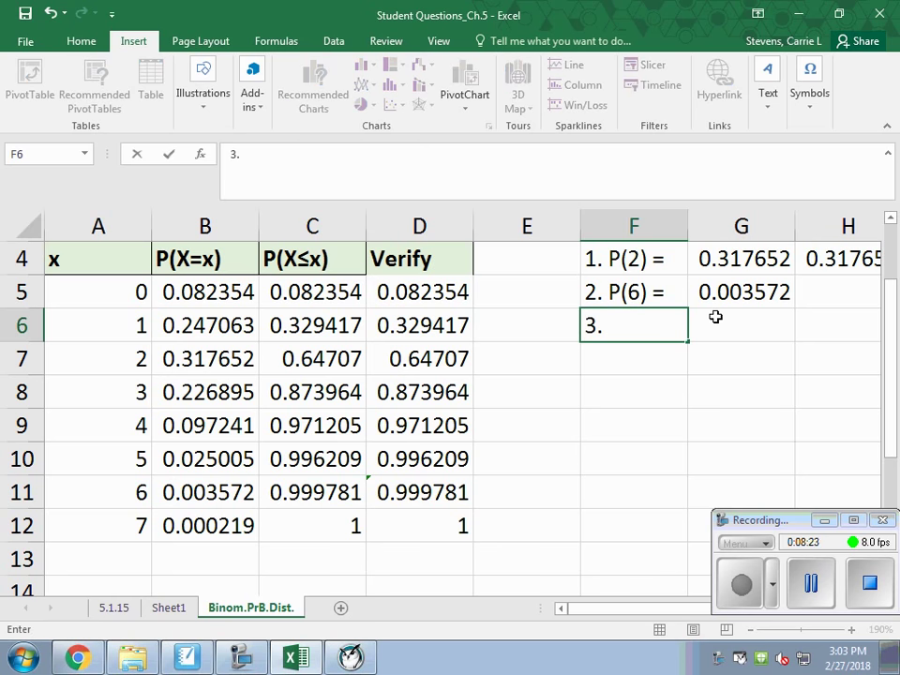
{"action": "type", "text": " P("}
{"action": "type", "text": "X"}
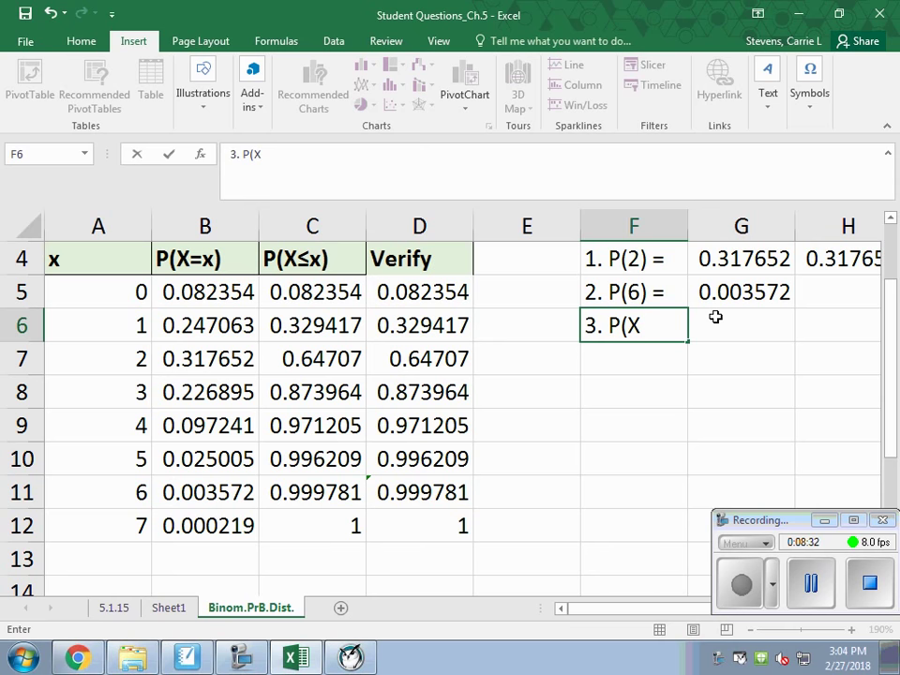
{"action": "type", "text": "<6"}
{"action": "type", "text": ")="}
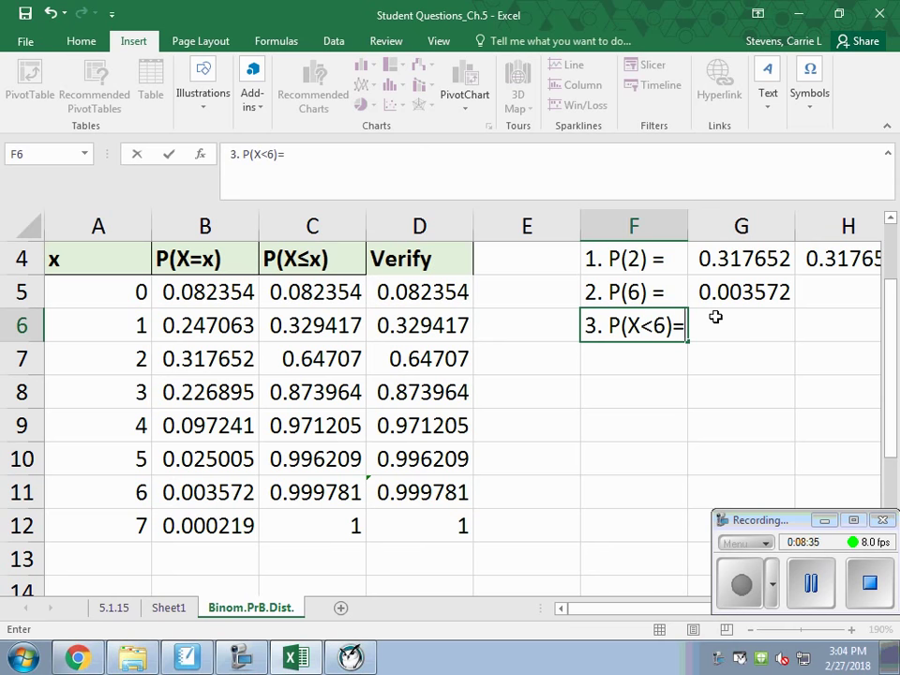
Step: Answer P(X<6) in G6 with =C10, giving 0.996209
{"action": "left_click", "coordinate": [715, 317]}
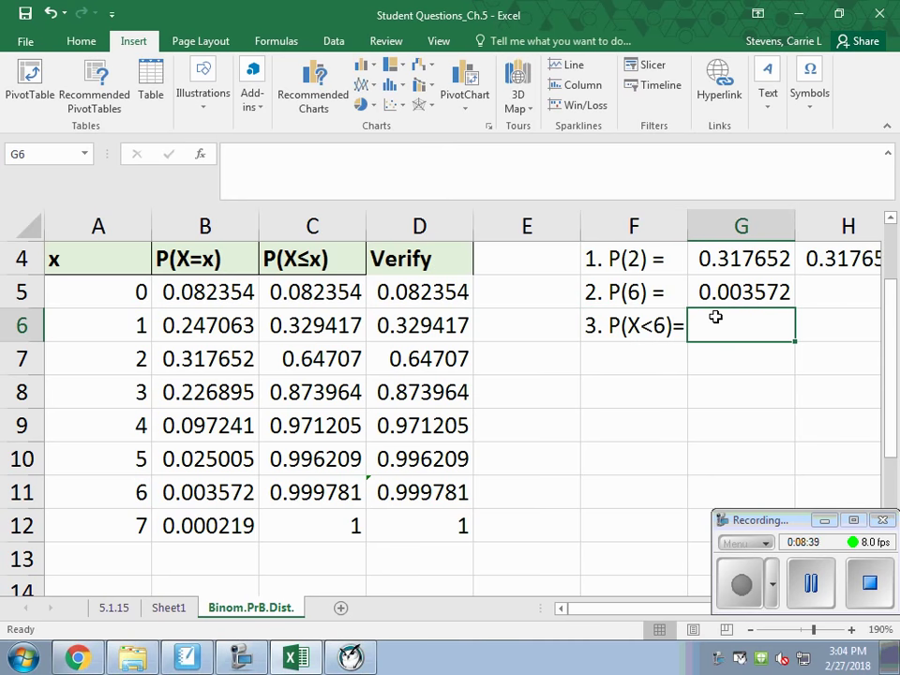
{"action": "type", "text": "="}
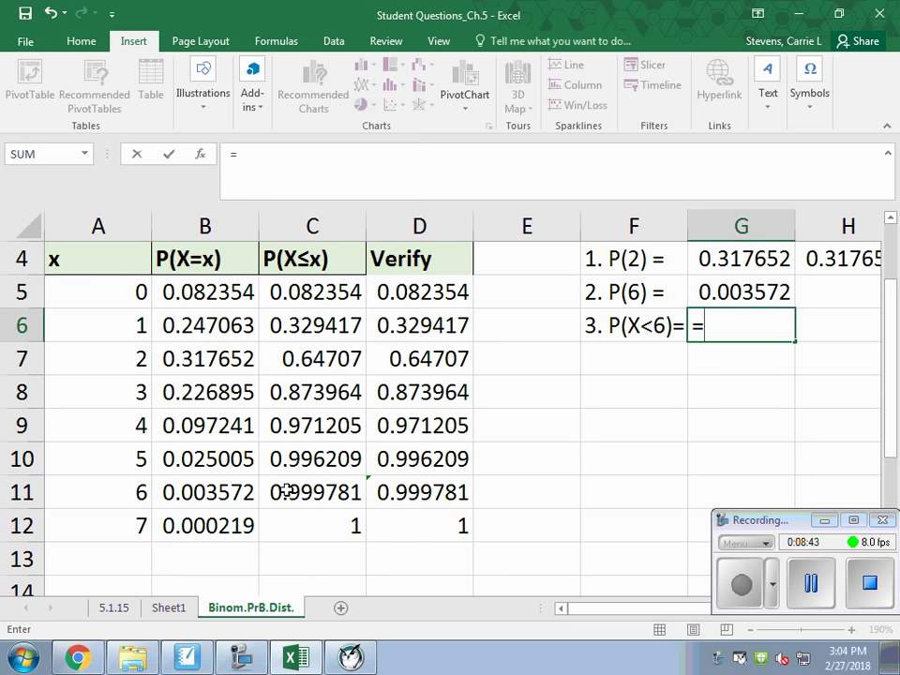
{"action": "left_click", "coordinate": [277, 459]}
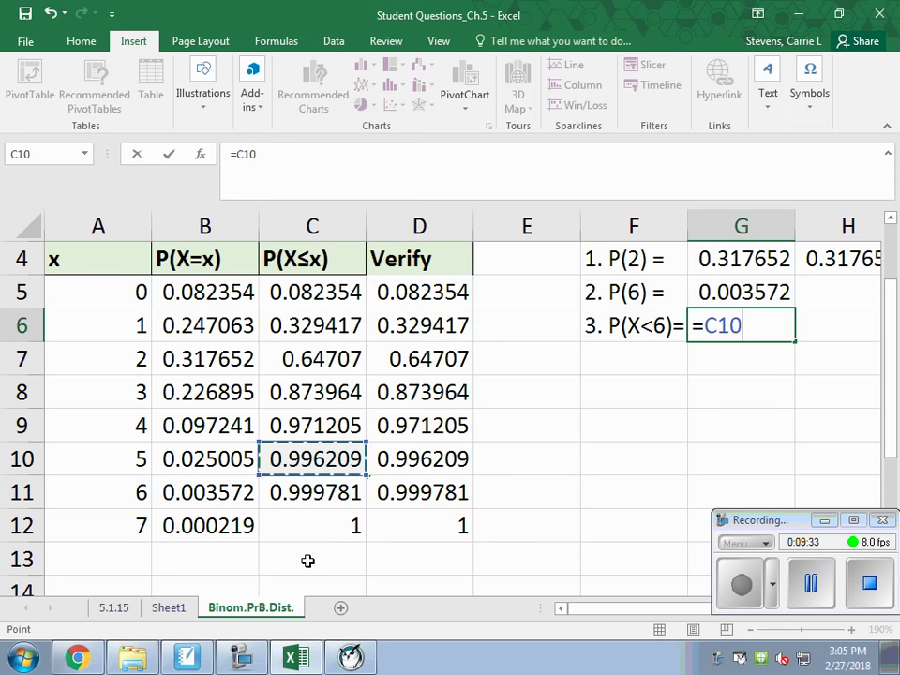
{"action": "key", "text": "Return"}
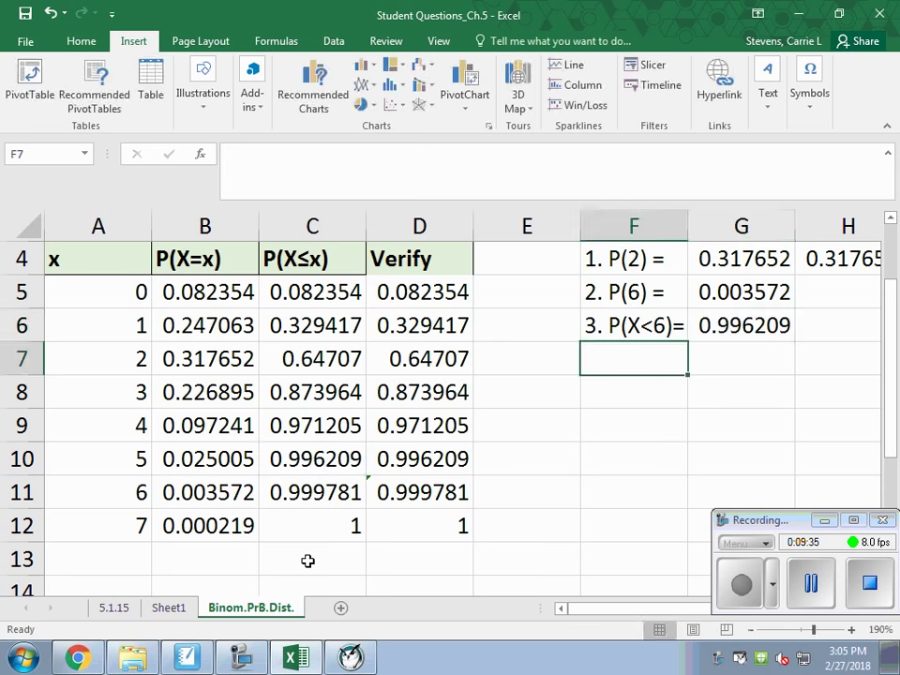
Step: Check P(X<6) in H6 with =SUM(B5:B10), also giving 0.996209
{"action": "left_click", "coordinate": [836, 325]}
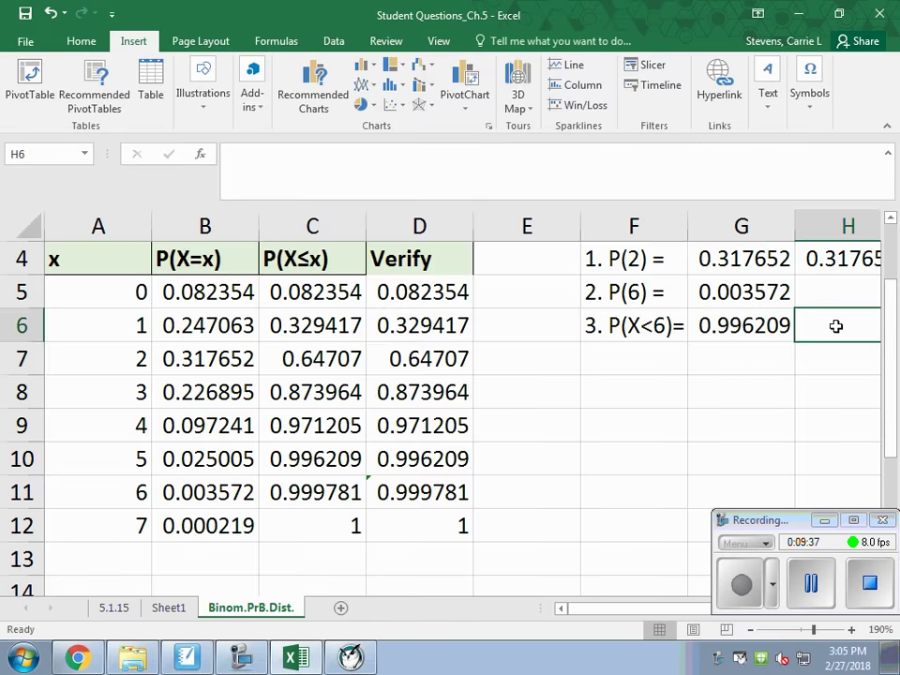
{"action": "type", "text": "="}
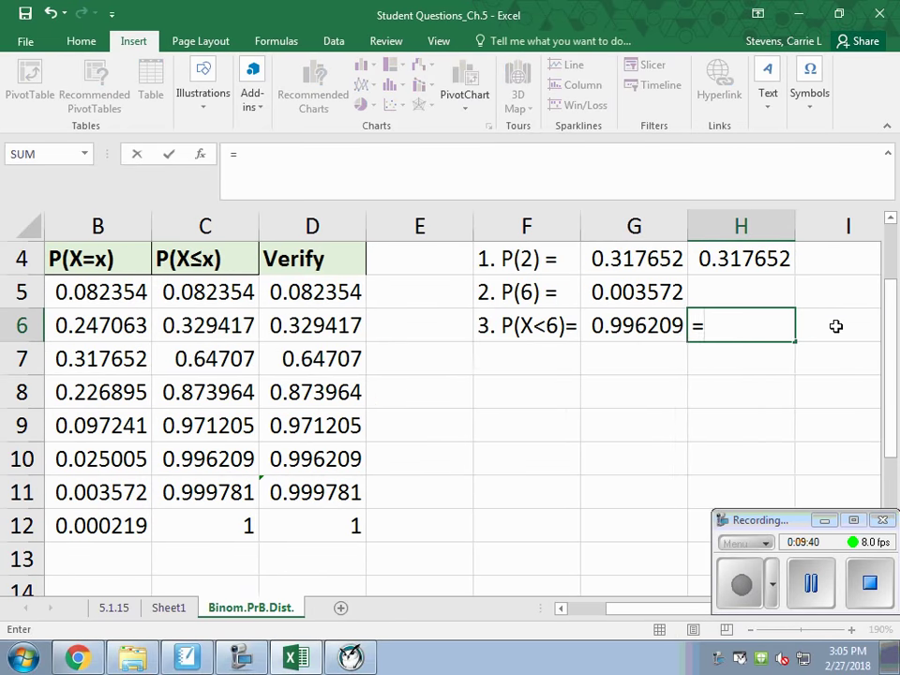
{"action": "type", "text": "sum("}
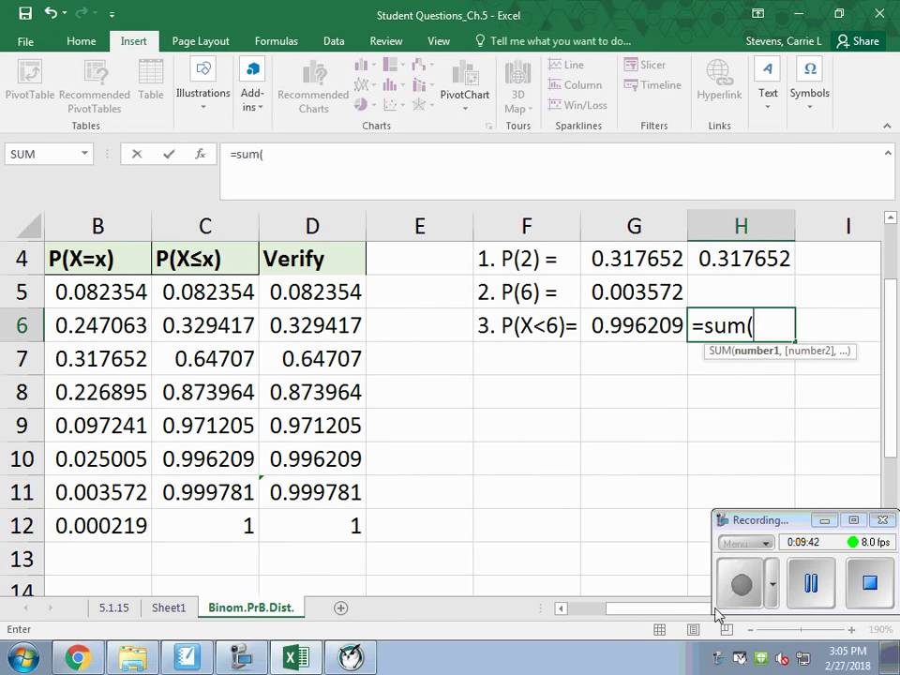
{"action": "left_click_drag", "start_coordinate": [669, 611], "coordinate": [598, 614]}
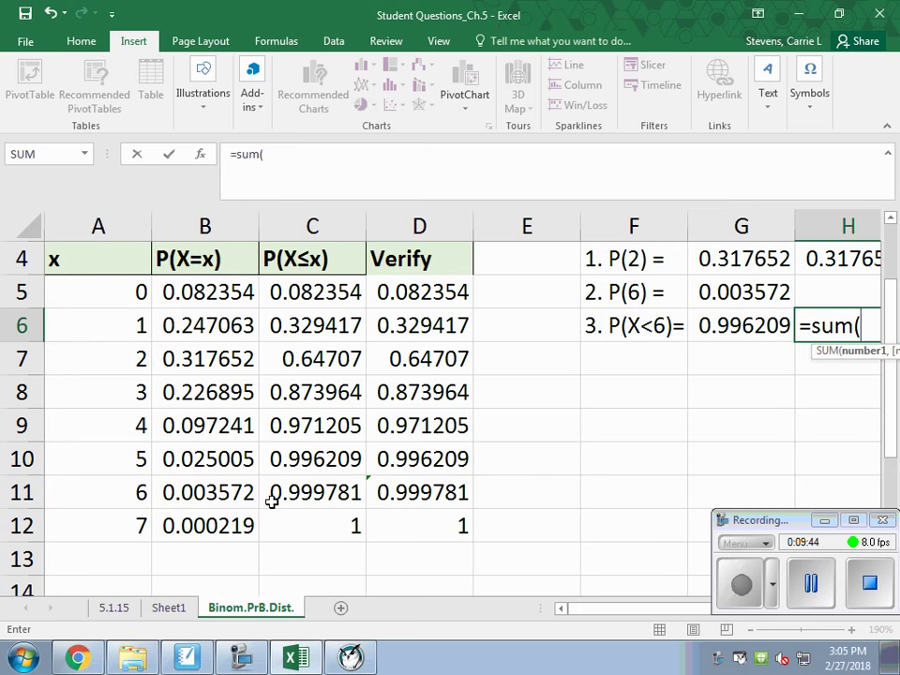
{"action": "left_click_drag", "start_coordinate": [215, 458], "coordinate": [237, 292]}
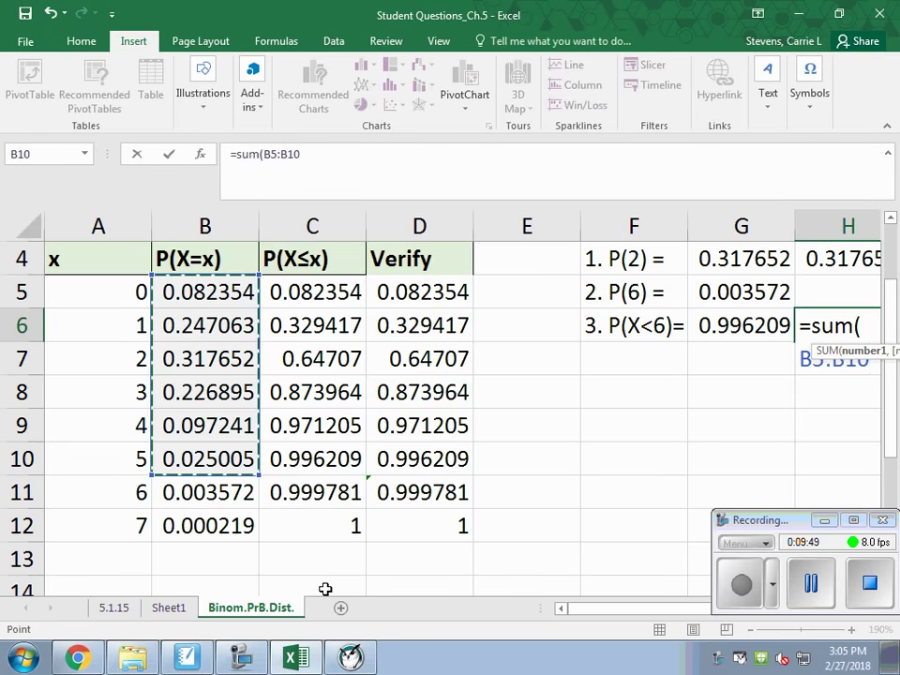
{"action": "key", "text": "Return"}
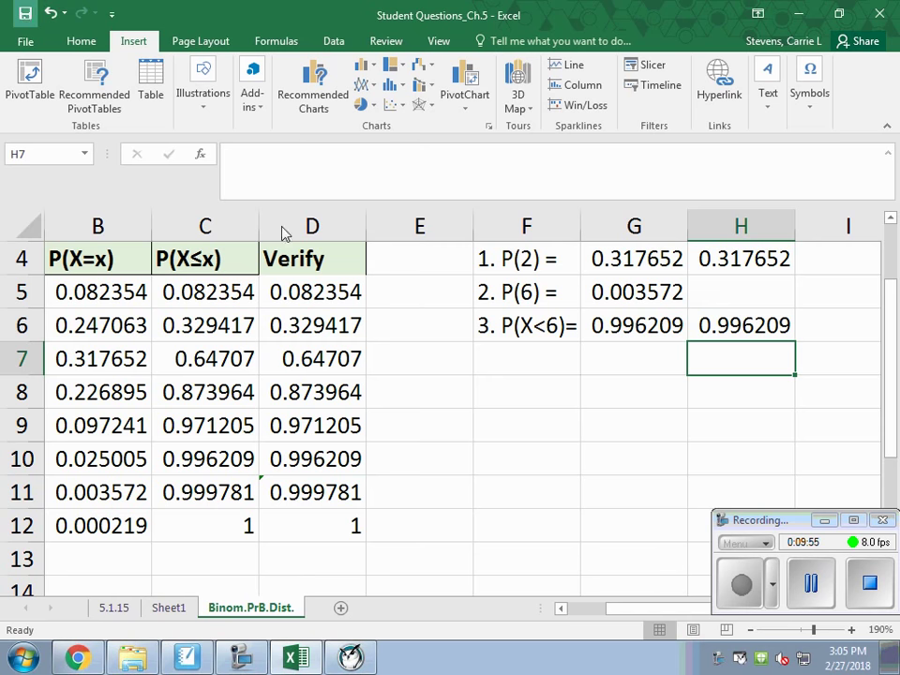
{"action": "left_click", "coordinate": [515, 362]}
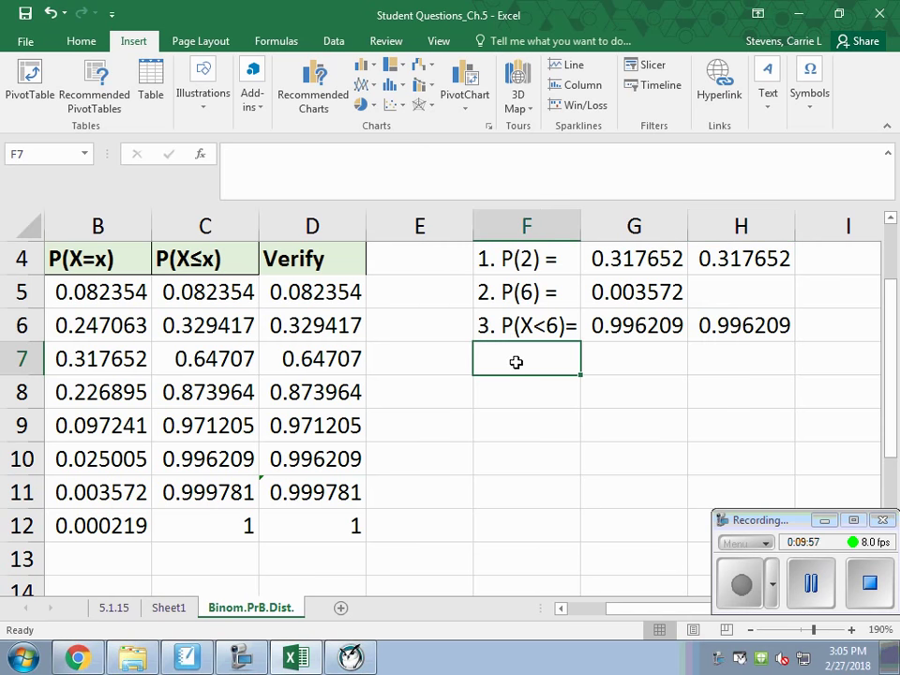
Step: Label F7 '4. P(X<3) =', widen column F, and answer G7 with the cumulative value 0.64707
{"action": "type", "text": "4. "}
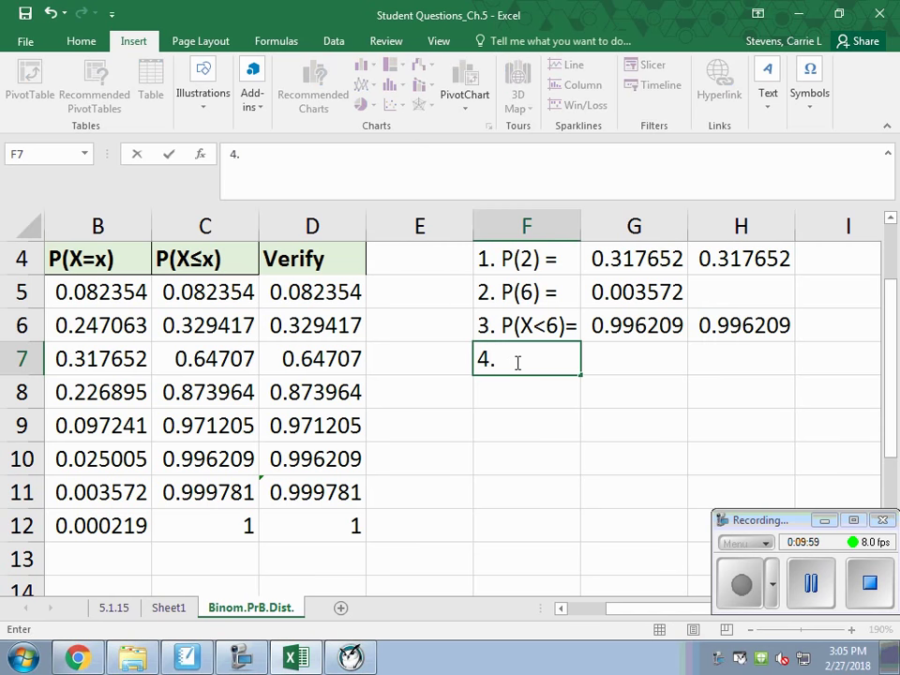
{"action": "type", "text": "P(X"}
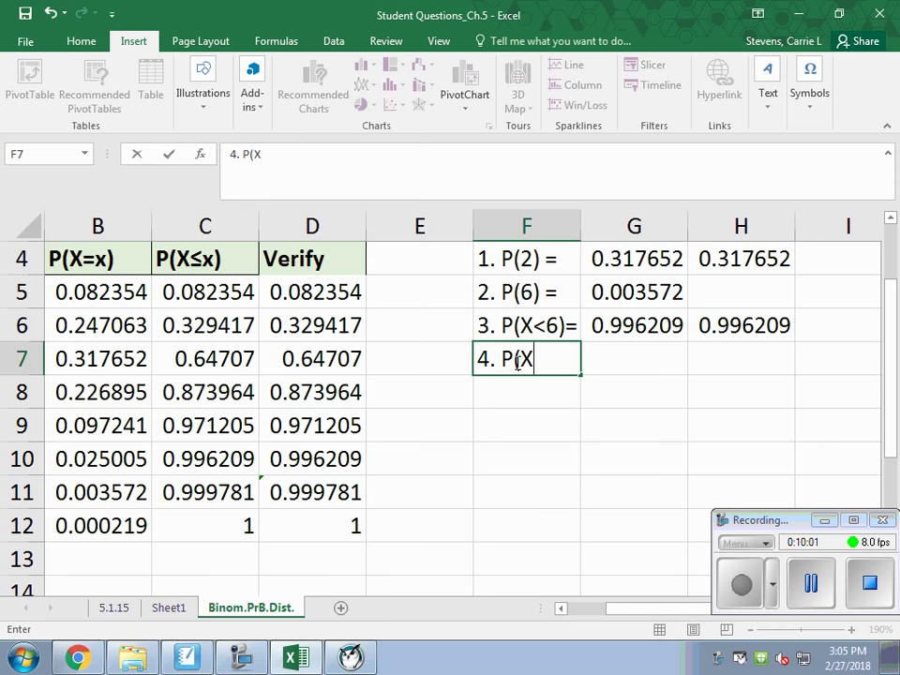
{"action": "type", "text": "<"}
{"action": "type", "text": "3"}
{"action": "type", "text": "="}
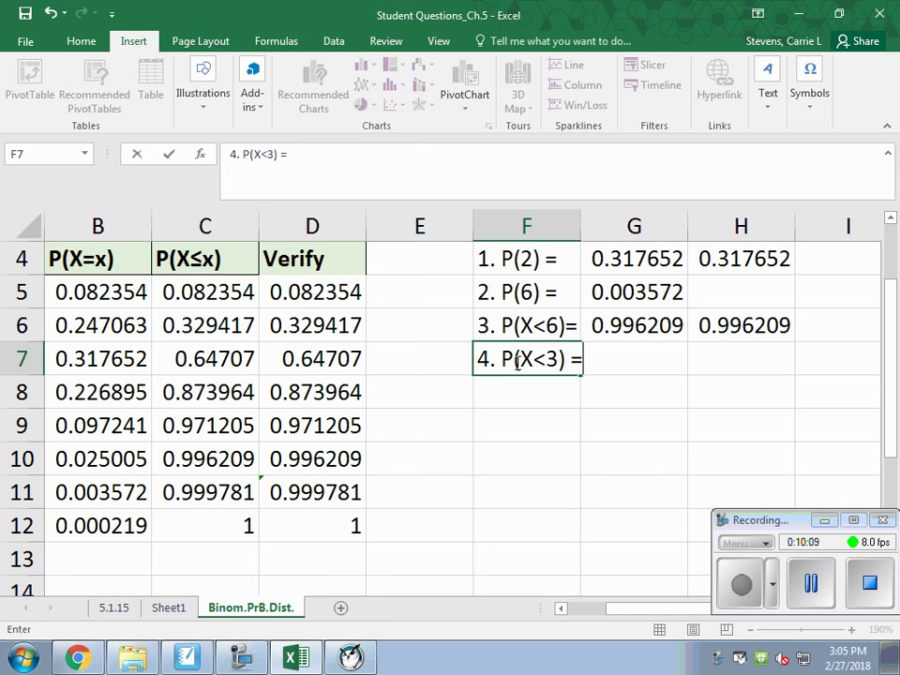
{"action": "key", "text": "Tab"}
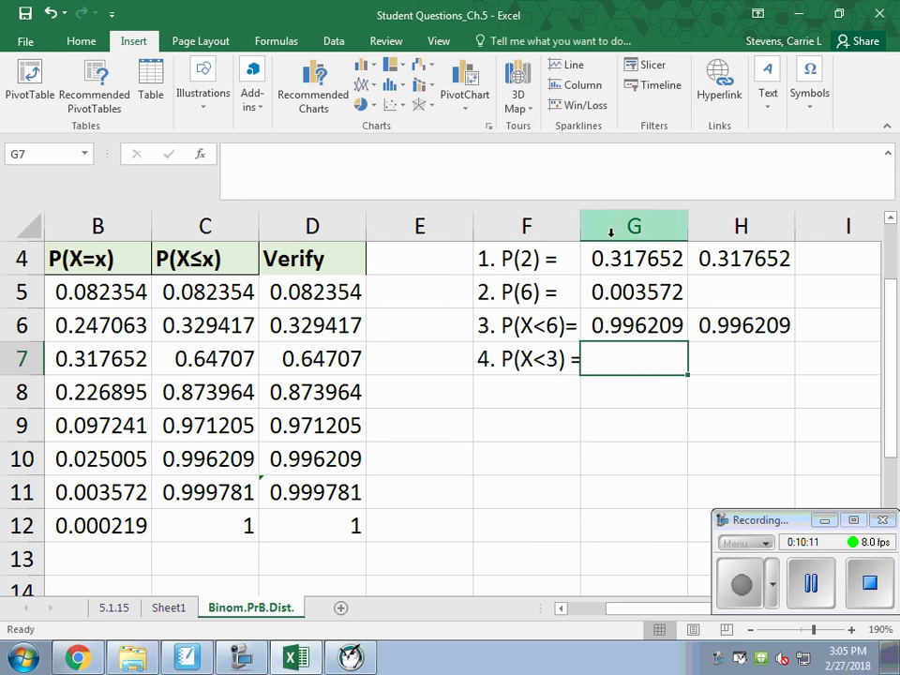
{"action": "double_click", "coordinate": [580, 230]}
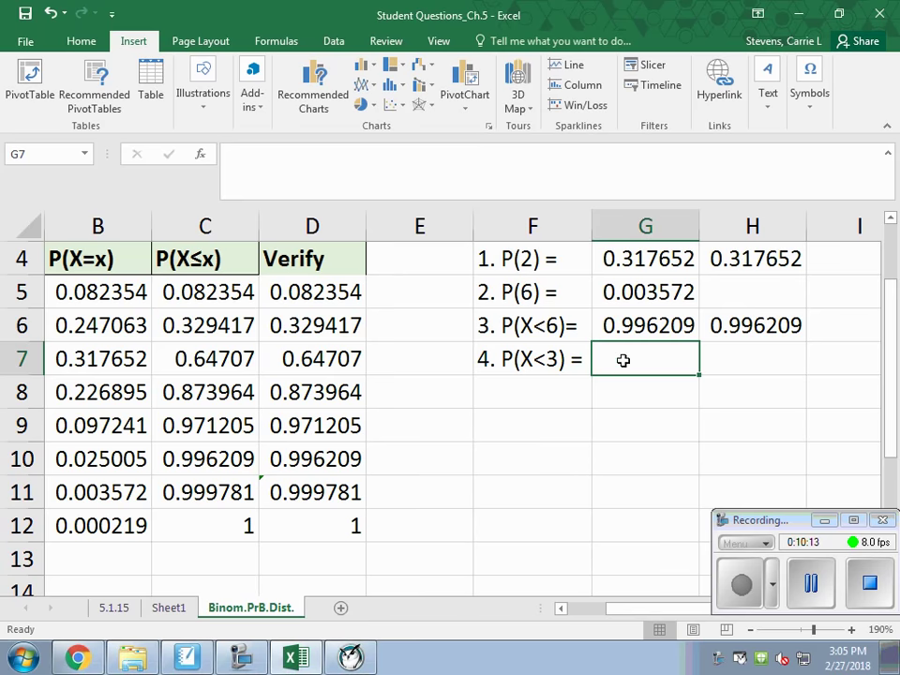
{"action": "type", "text": "="}
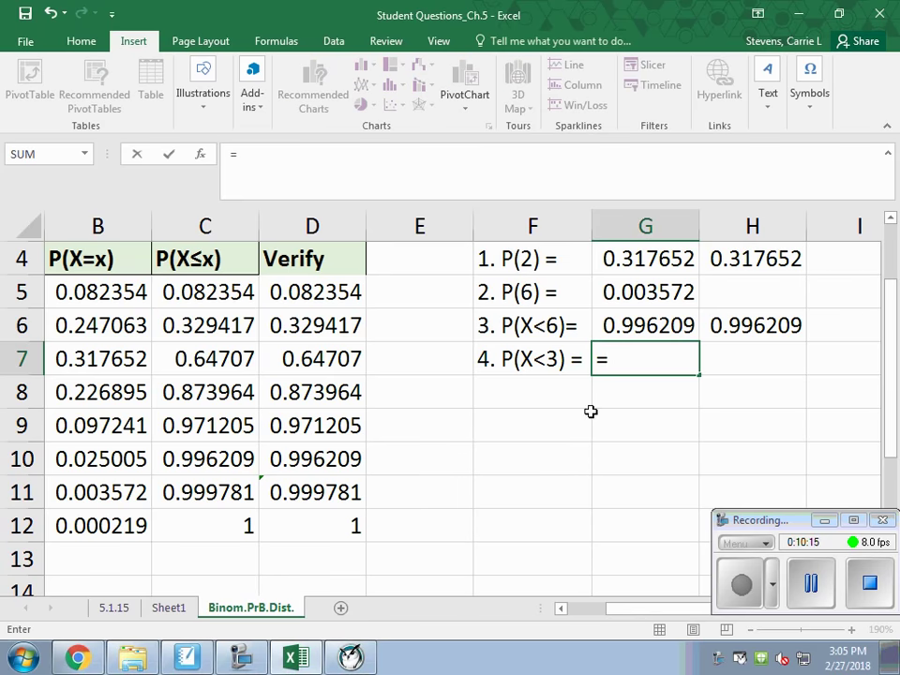
{"action": "mouse_move", "coordinate": [635, 609]}
{"action": "left_mouse_down"}
{"action": "mouse_move", "coordinate": [620, 619]}
{"action": "mouse_move", "coordinate": [596, 615]}
{"action": "left_mouse_up"}
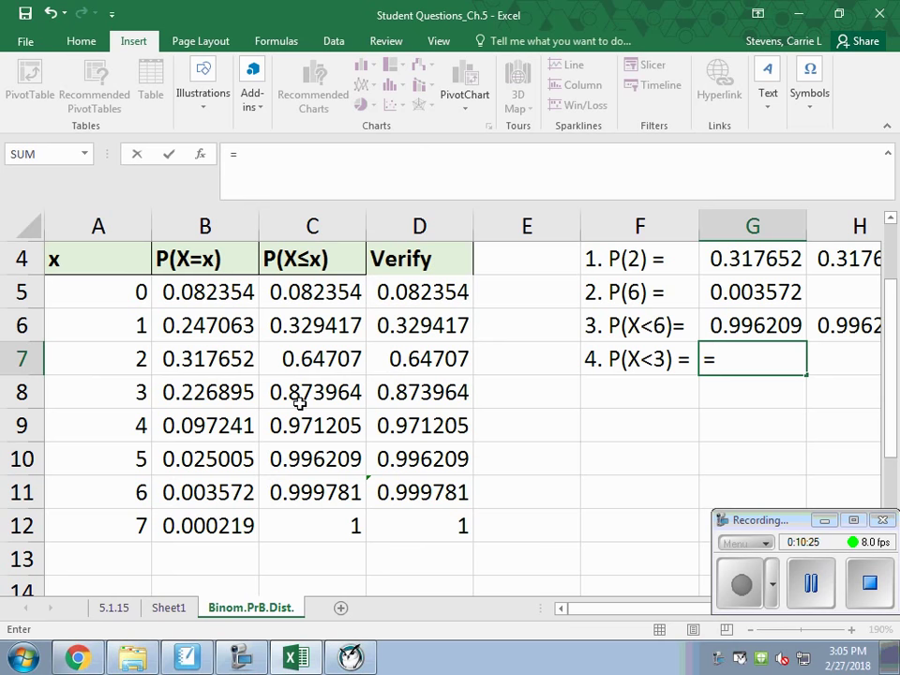
{"action": "left_click", "coordinate": [312, 359]}
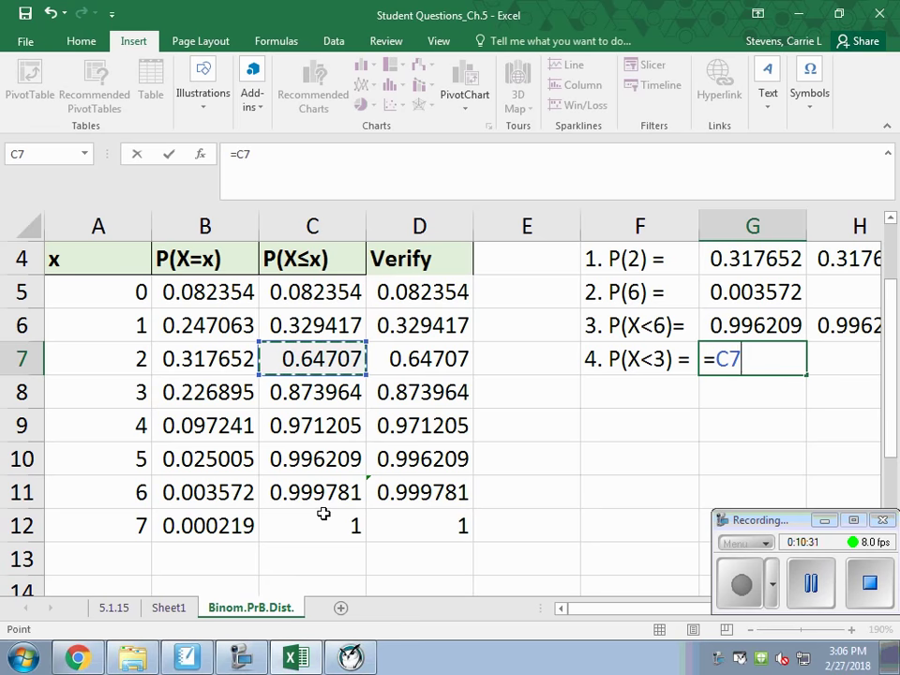
{"action": "key", "text": "Return"}
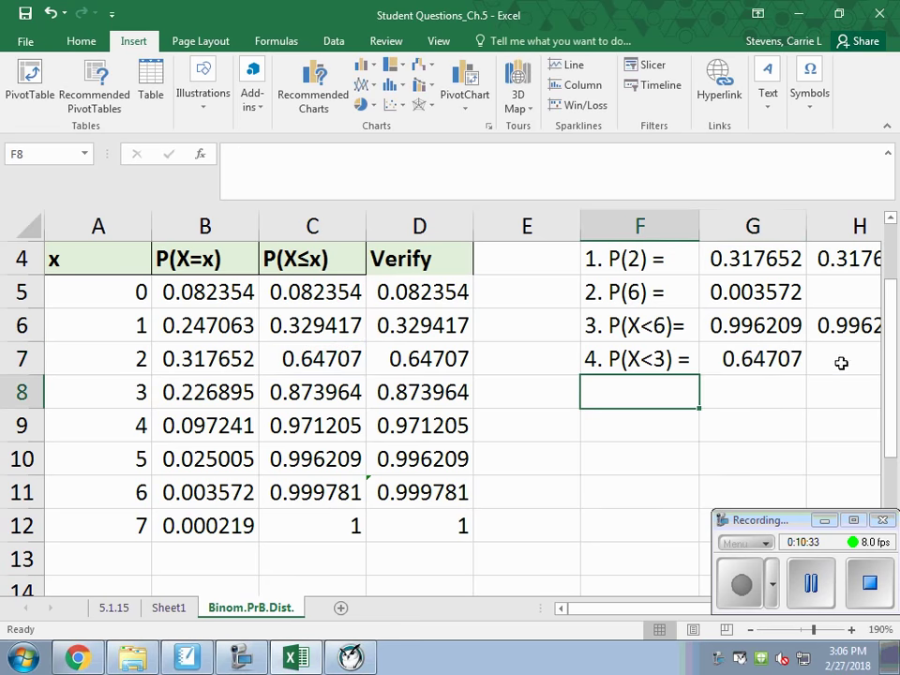
Step: Check P(X<3) in H7 with =SUM(B5:B7), giving 0.64707
{"action": "left_click", "coordinate": [839, 357]}
{"action": "type", "text": "=sum"}
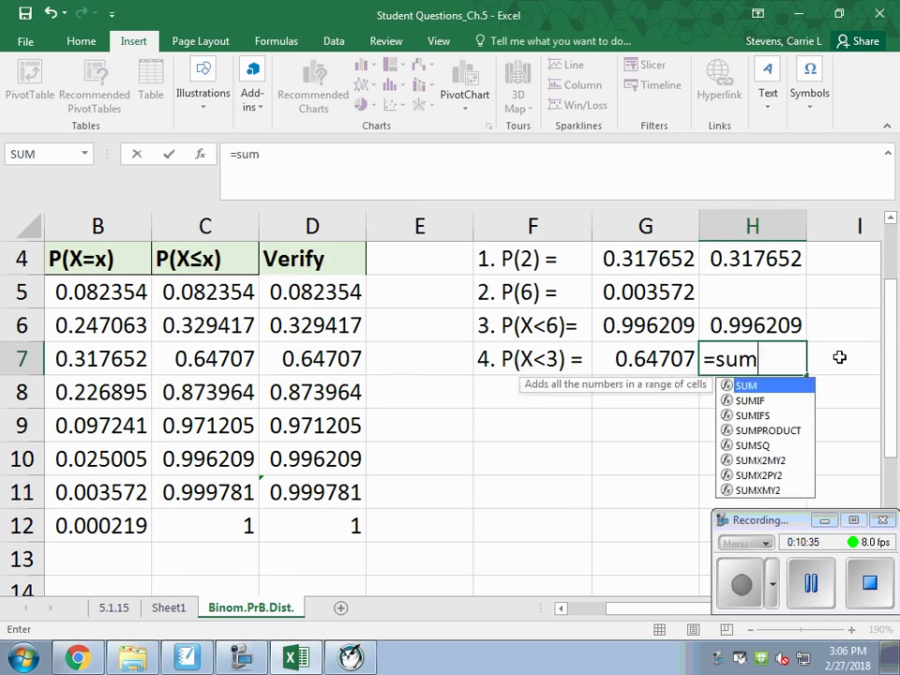
{"action": "type", "text": "("}
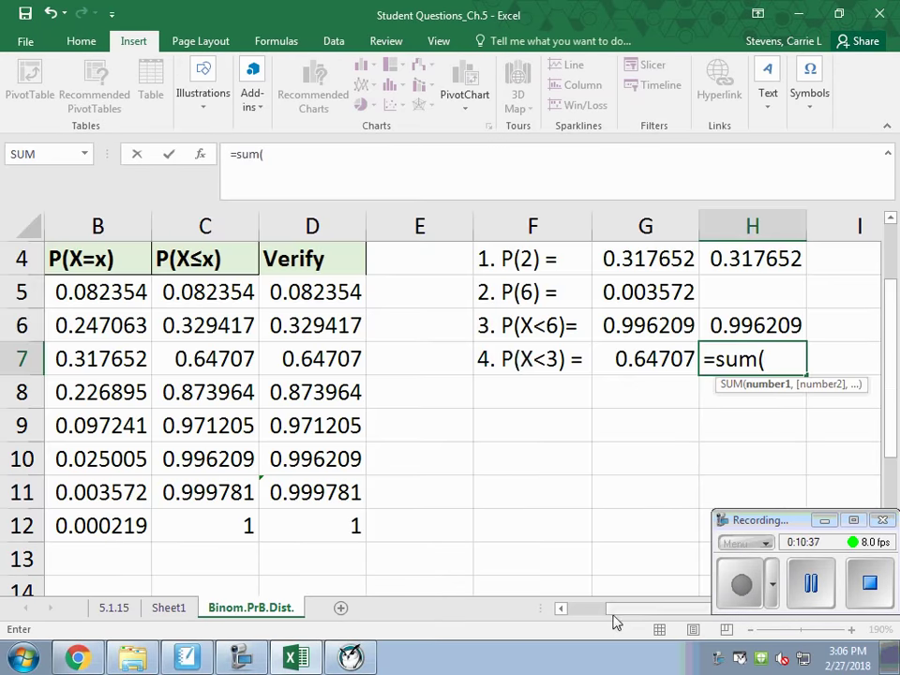
{"action": "left_click_drag", "start_coordinate": [614, 611], "coordinate": [566, 611]}
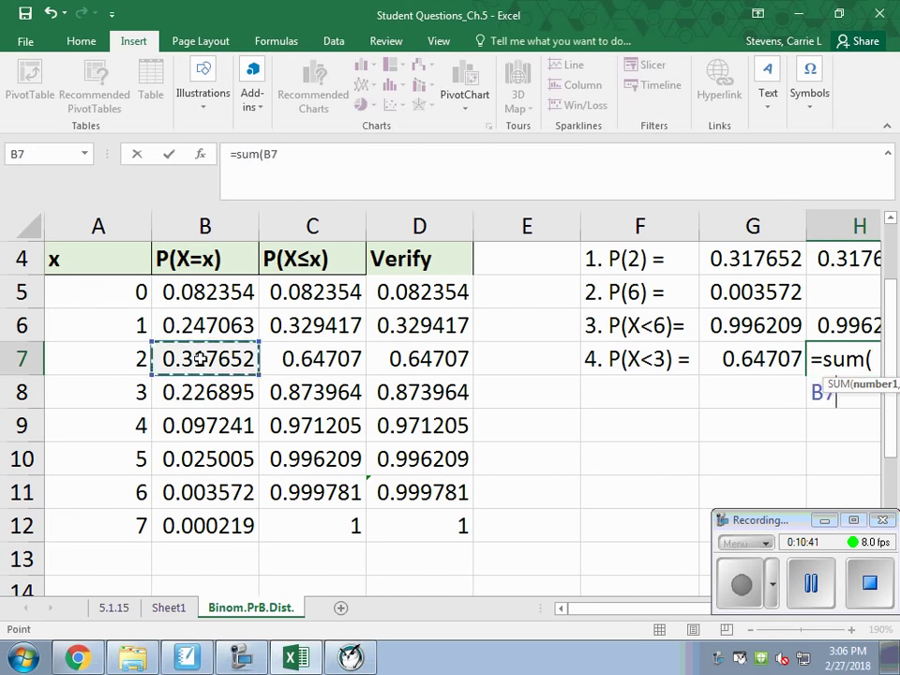
{"action": "left_click_drag", "start_coordinate": [200, 366], "coordinate": [214, 295]}
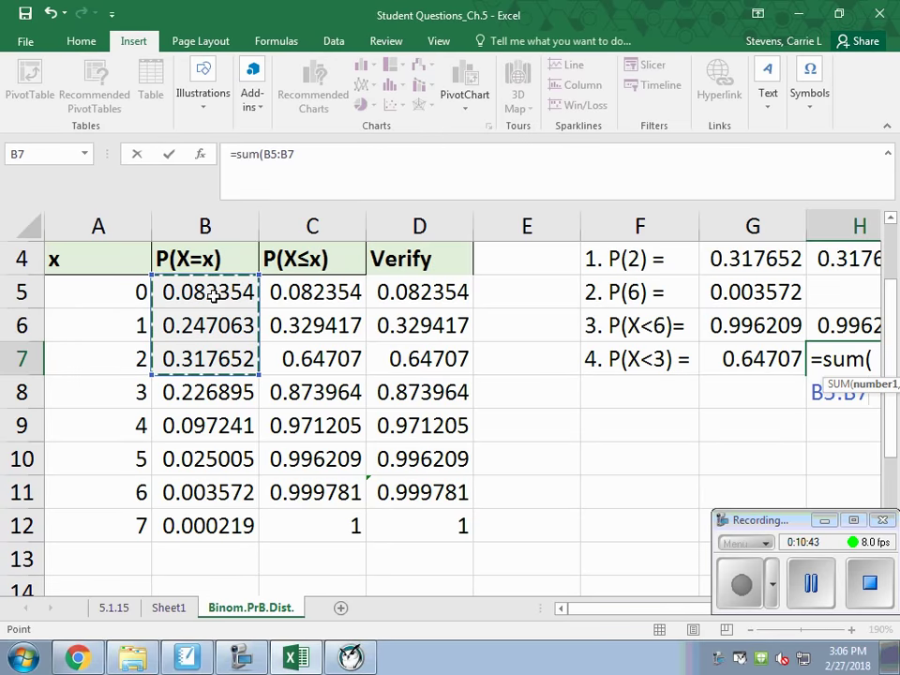
{"action": "key", "text": "Return"}
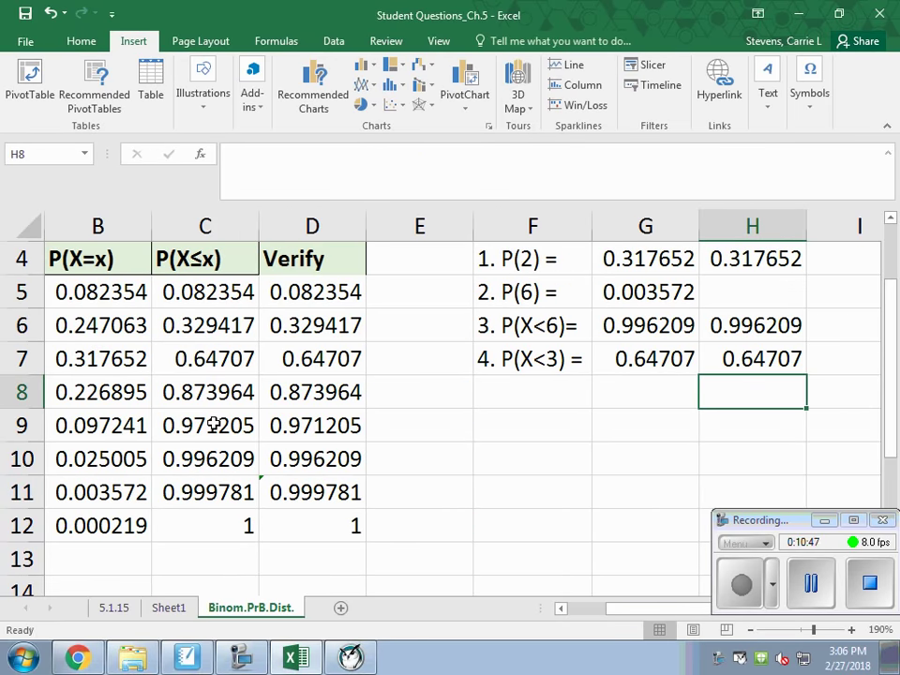
{"action": "left_click", "coordinate": [513, 397]}
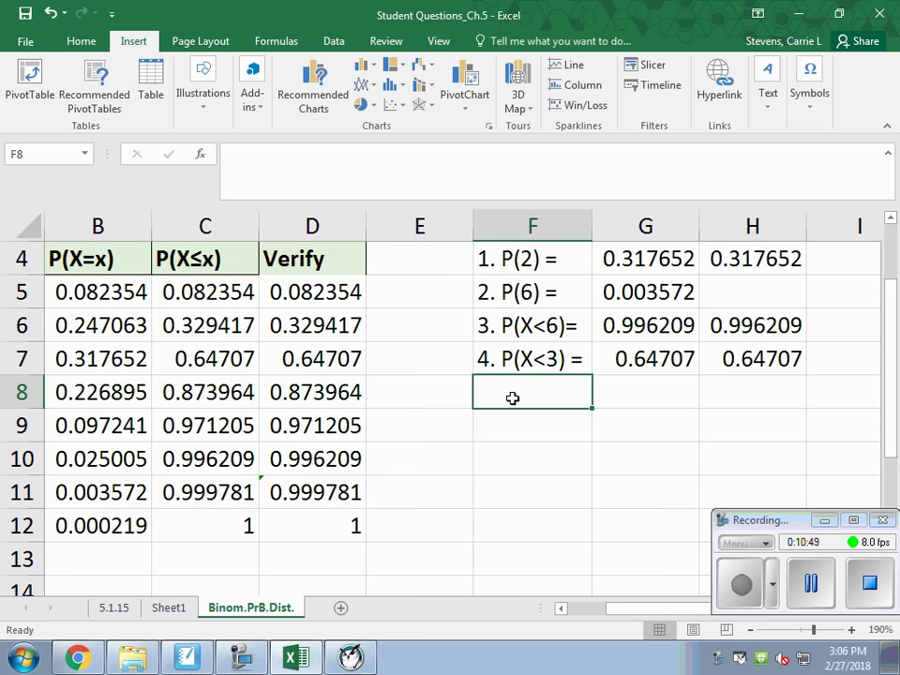
Step: Type the fifth question label '5. P(X>4) =' in F8, fixing typos along the way
{"action": "type", "text": "5. "}
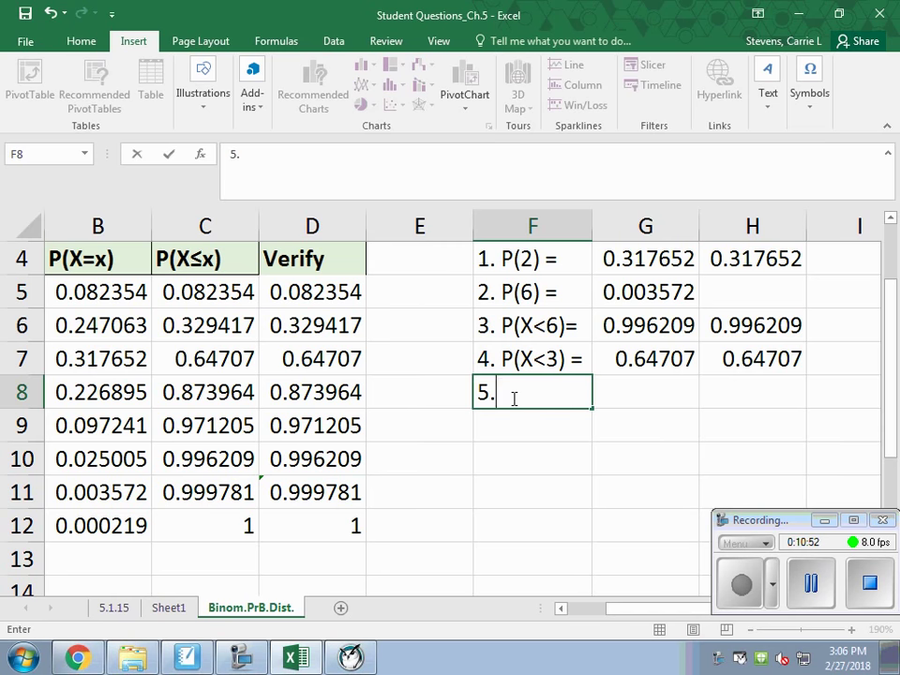
{"action": "type", "text": "("}
{"action": "key", "text": "BackSpace"}
{"action": "type", "text": "P"}
{"action": "type", "text": "(x"}
{"action": "key", "text": "BackSpace"}
{"action": "type", "text": "X"}
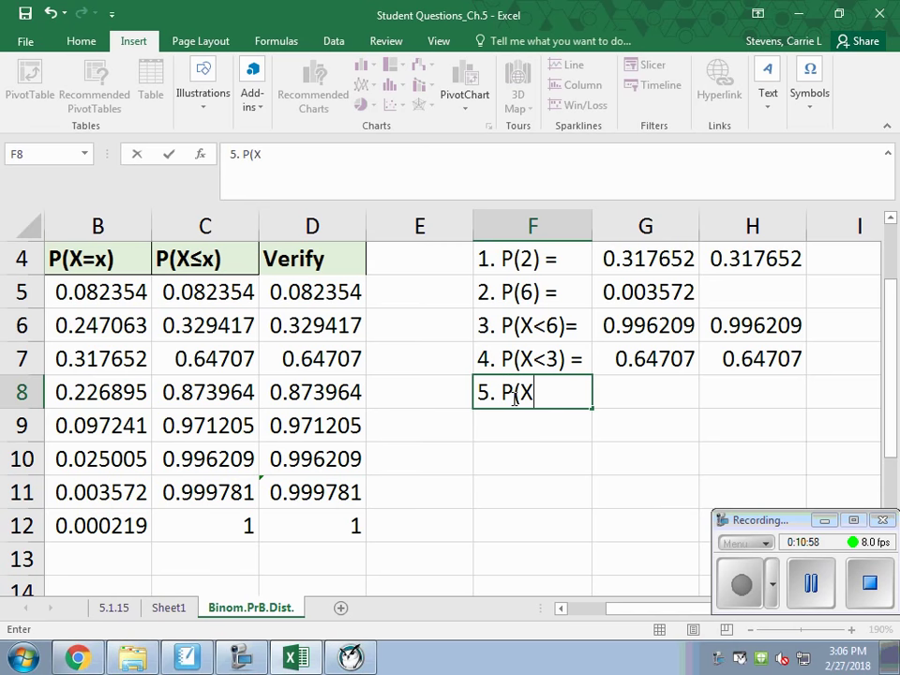
{"action": "type", "text": ">"}
{"action": "type", "text": "4)"}
{"action": "type", "text": " ="}
{"action": "key", "text": "Tab"}
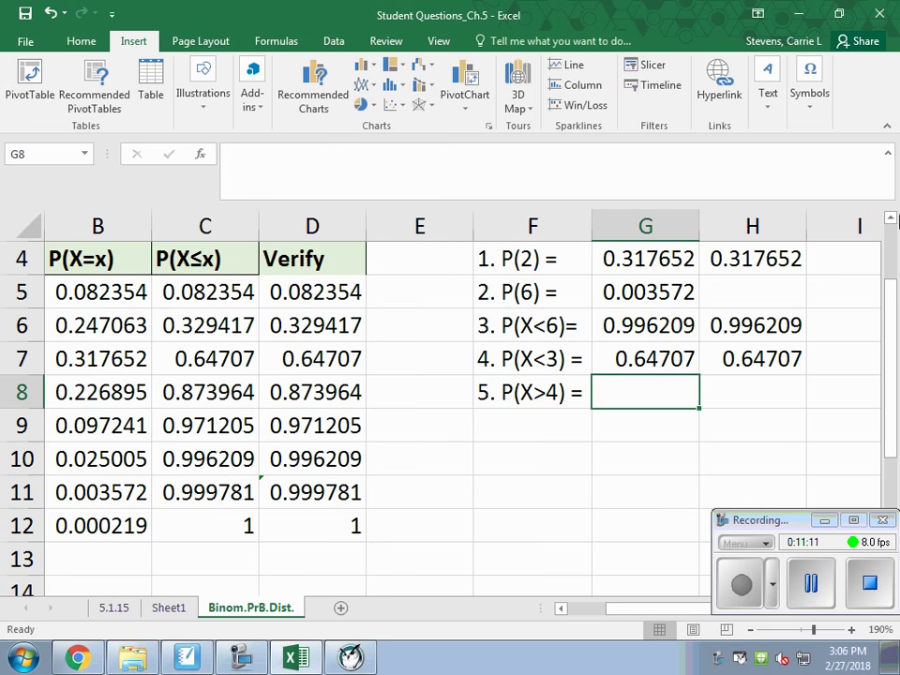
Step: Start G8's formula, trying references C9, C8 and C10 before clearing the reference
{"action": "type", "text": "="}
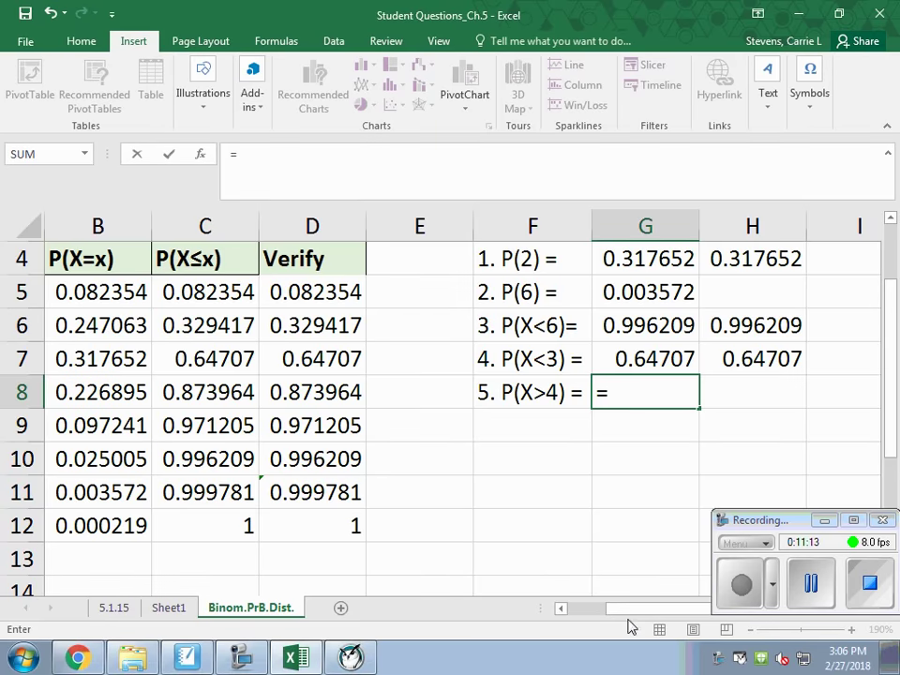
{"action": "left_click_drag", "start_coordinate": [623, 616], "coordinate": [597, 616]}
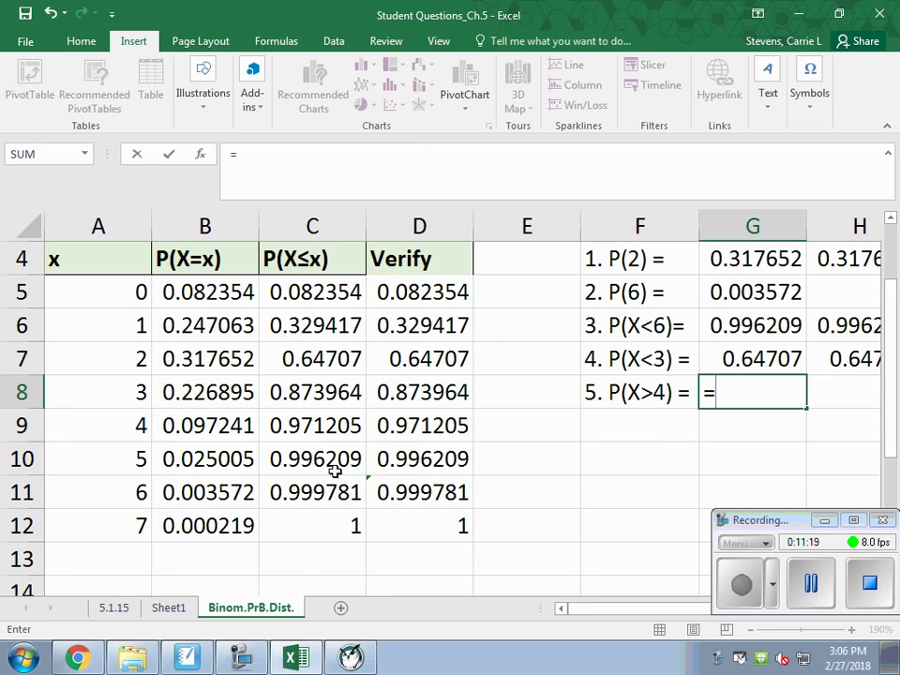
{"action": "left_click", "coordinate": [310, 427]}
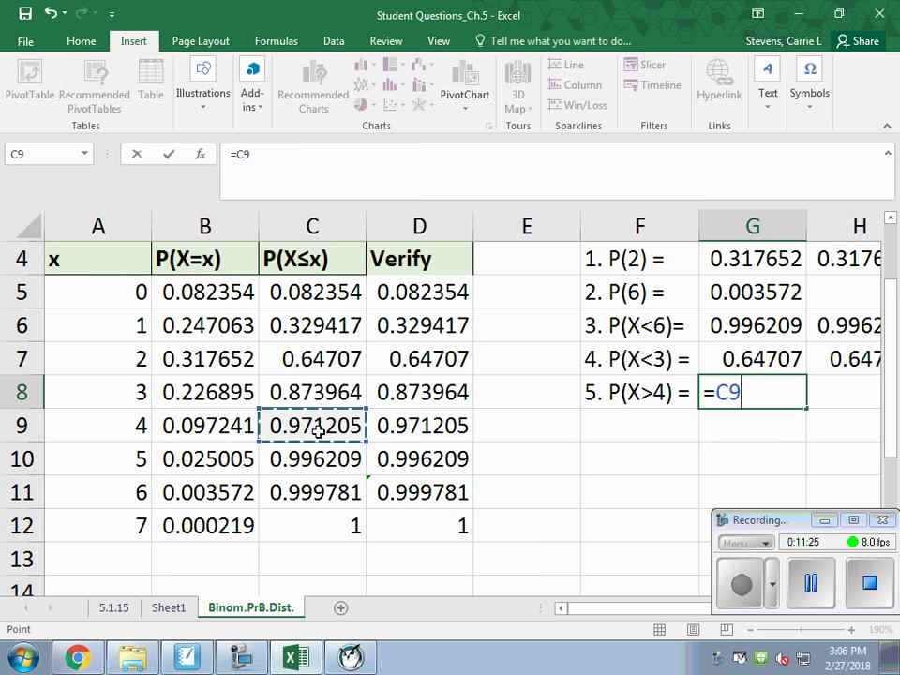
{"action": "left_click", "coordinate": [312, 392]}
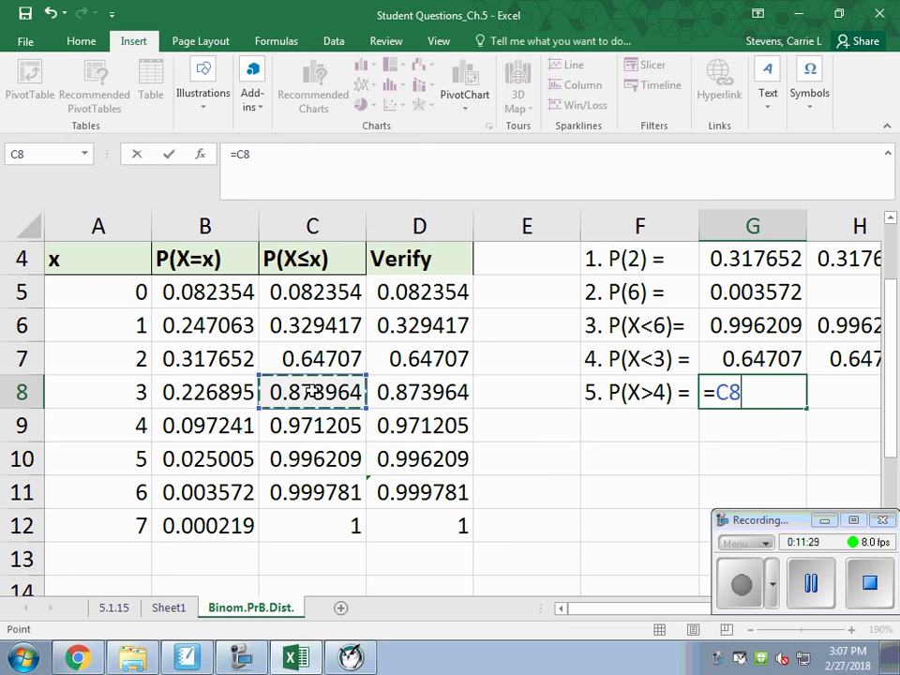
{"action": "left_click", "coordinate": [303, 457]}
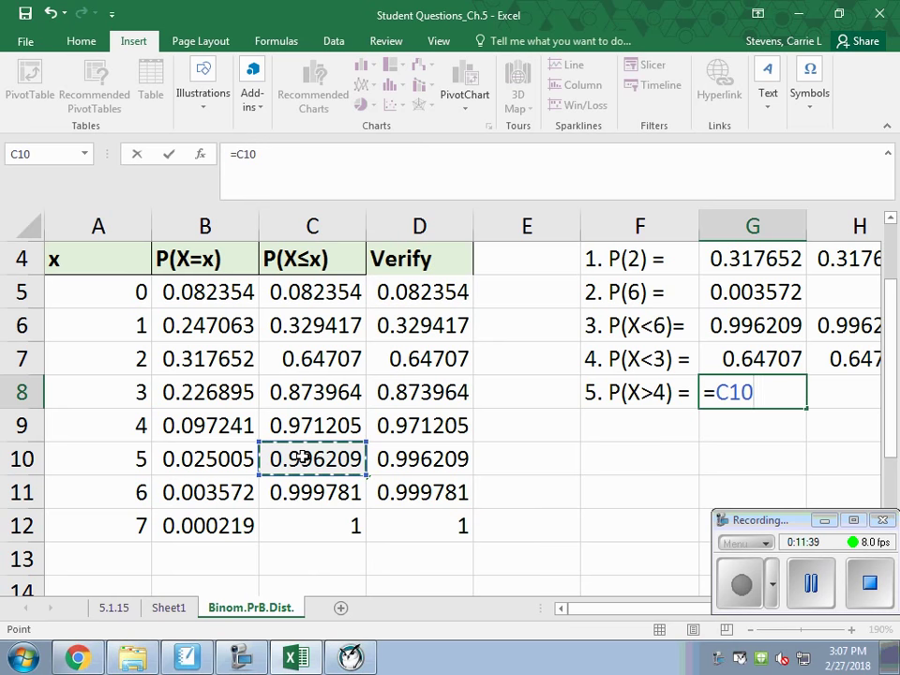
{"action": "key", "text": "BackSpace"}
{"action": "key", "text": "BackSpace"}
{"action": "key", "text": "BackSpace"}
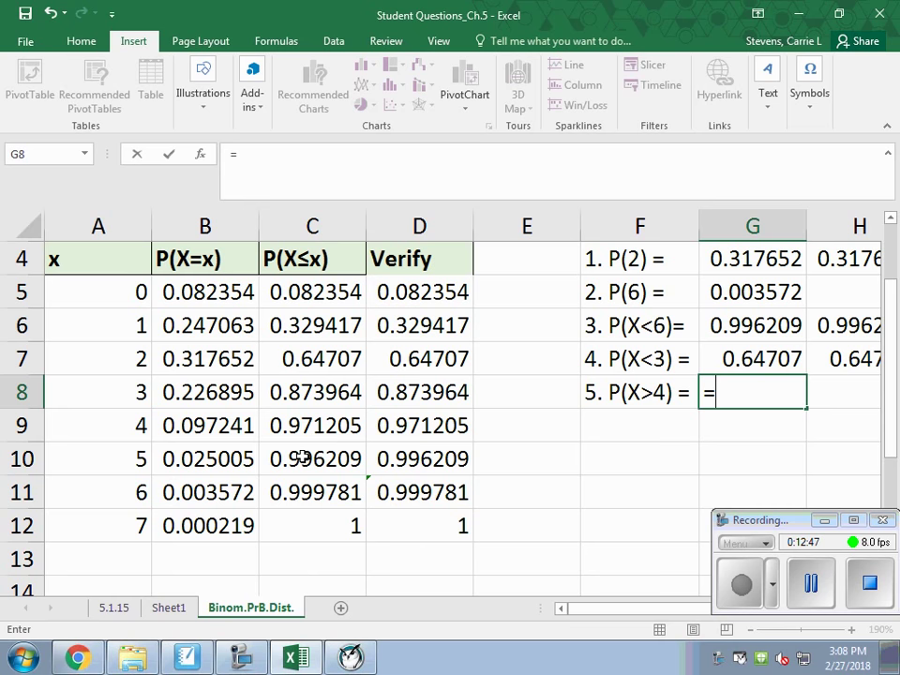
Step: Answer P(X>4) in G8 as =1-C9, giving 0.028796
{"action": "type", "text": "1-"}
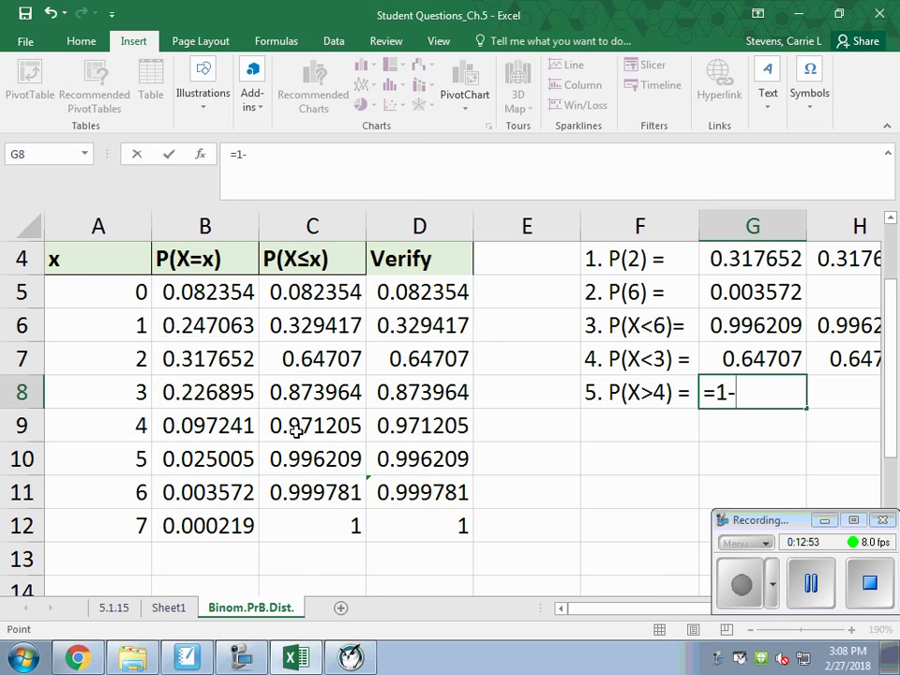
{"action": "left_click", "coordinate": [296, 429]}
{"action": "key", "text": "Return"}
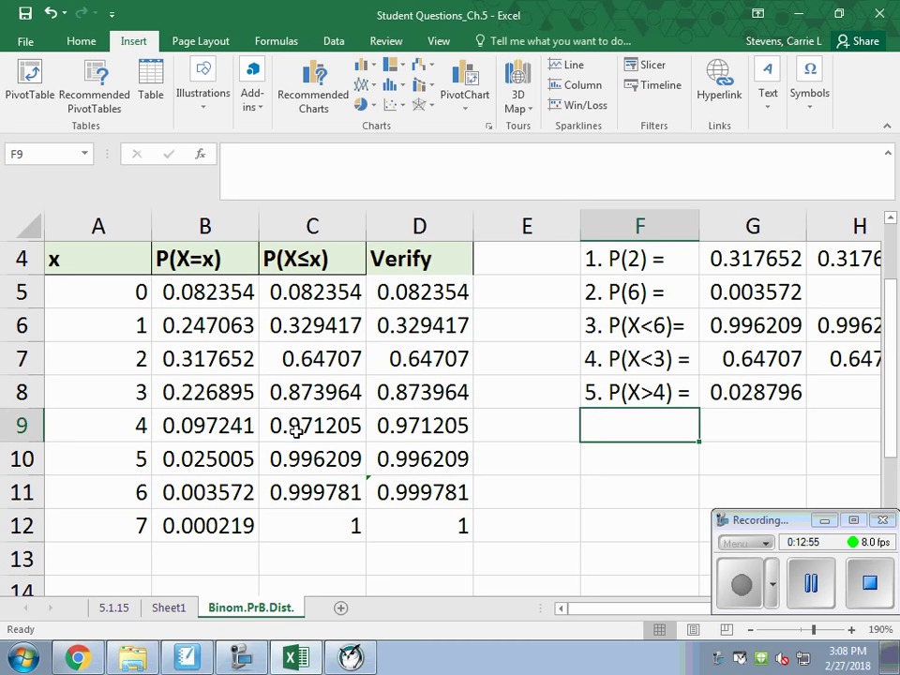
Step: Check P(X>4) in H8 with =SUM(B10:B12), also giving 0.028796
{"action": "left_click", "coordinate": [838, 397]}
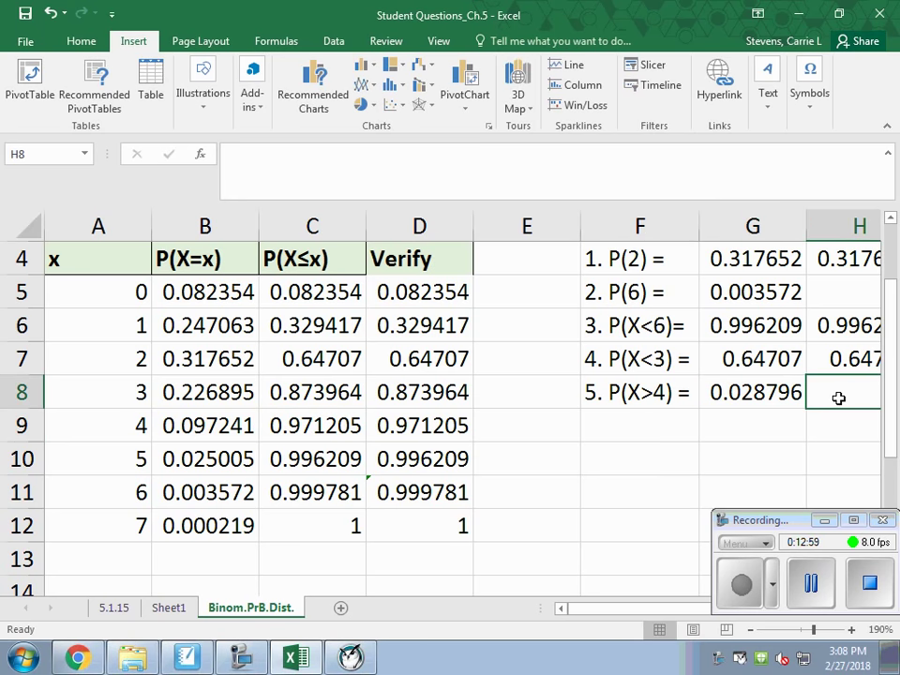
{"action": "type", "text": "=sum("}
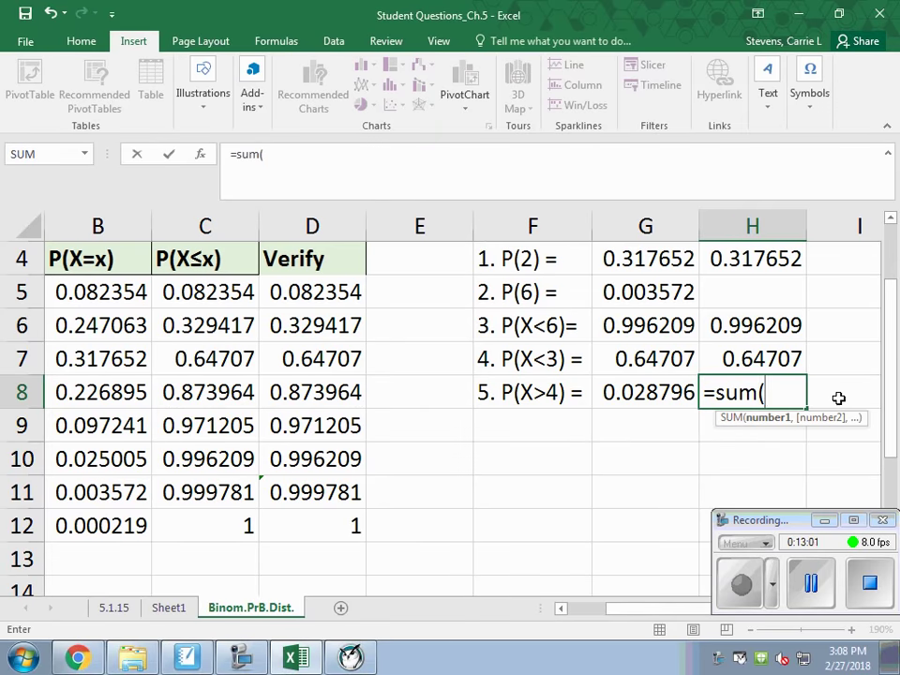
{"action": "left_click_drag", "start_coordinate": [637, 607], "coordinate": [539, 611]}
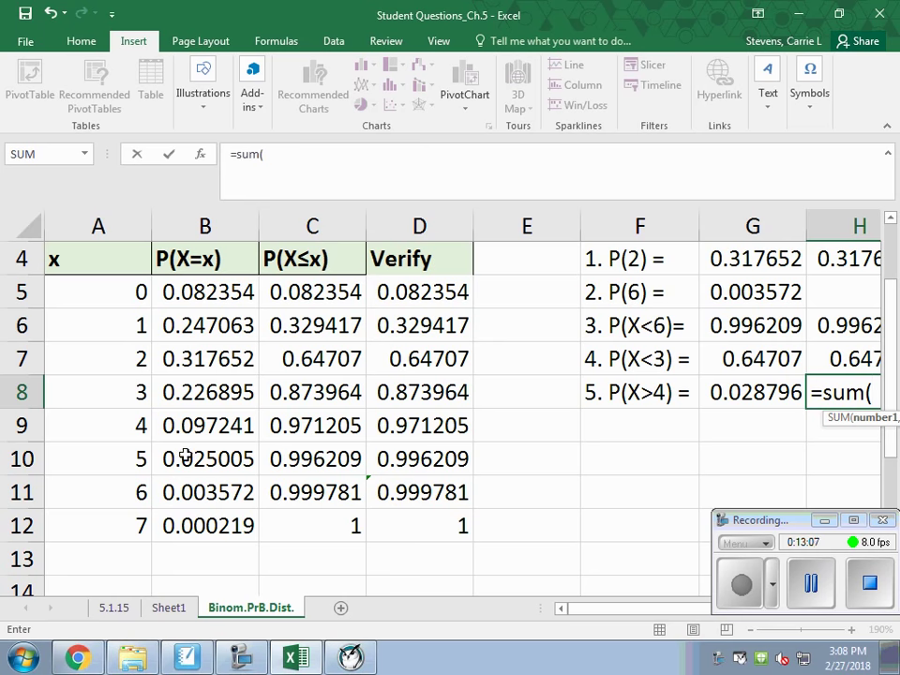
{"action": "left_click_drag", "start_coordinate": [187, 452], "coordinate": [187, 522]}
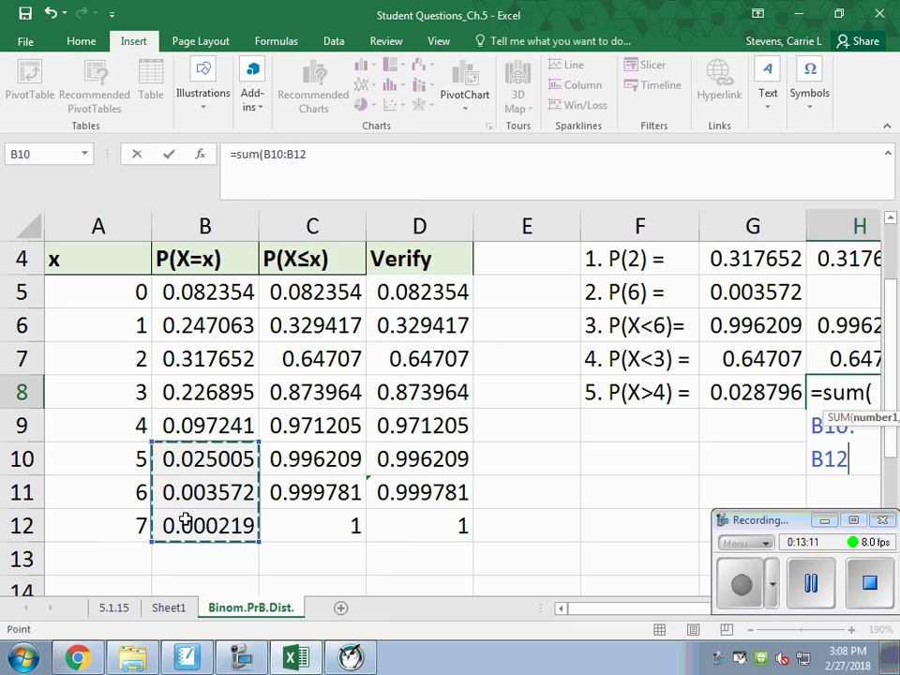
{"action": "key", "text": "Return"}
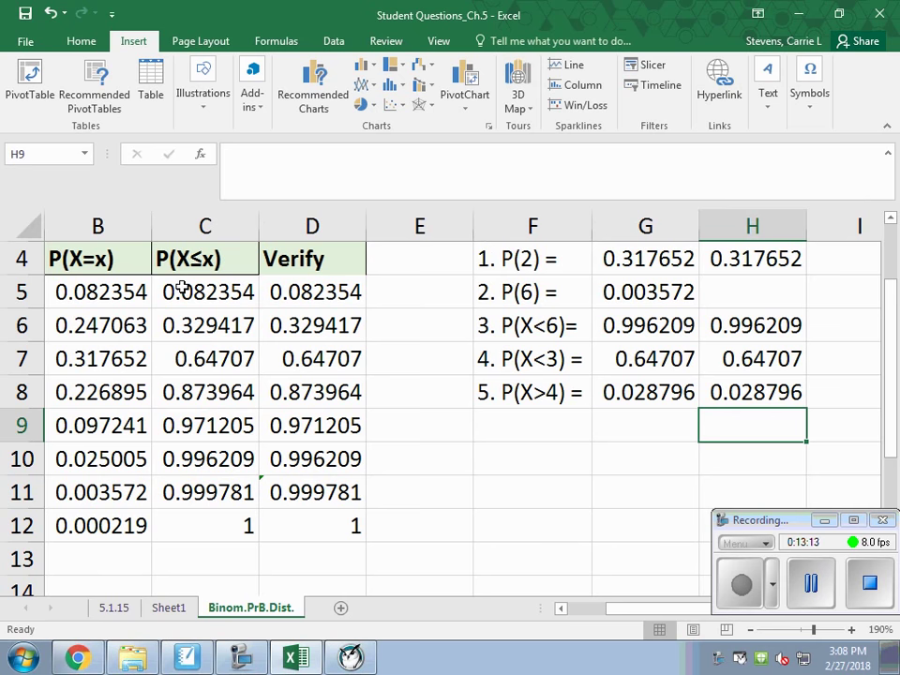
Step: Type the sixth question label '6. P(X>1) =' in F9
{"action": "left_click", "coordinate": [507, 429]}
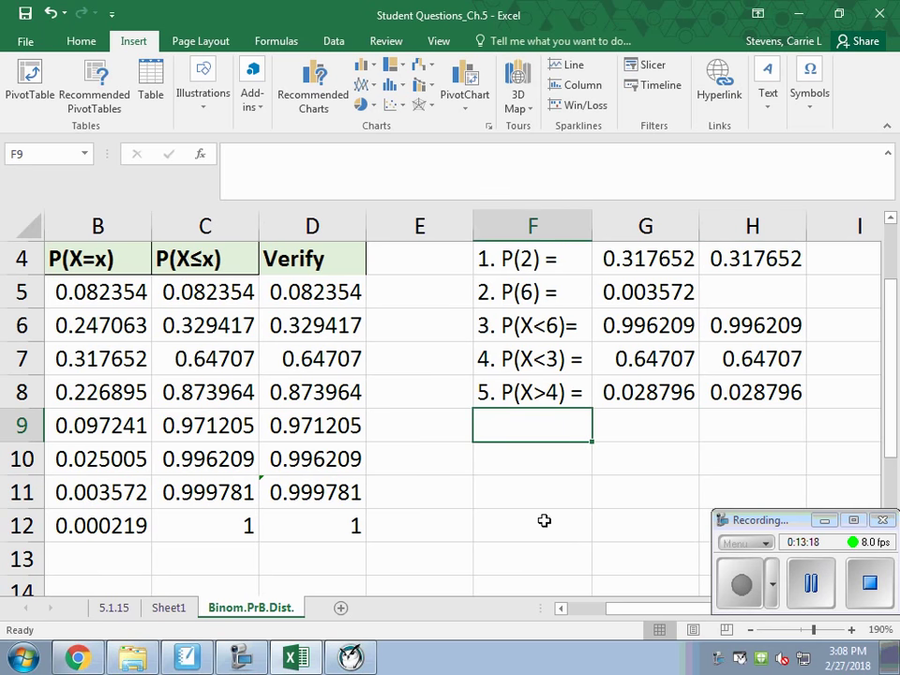
{"action": "type", "text": "6. P("}
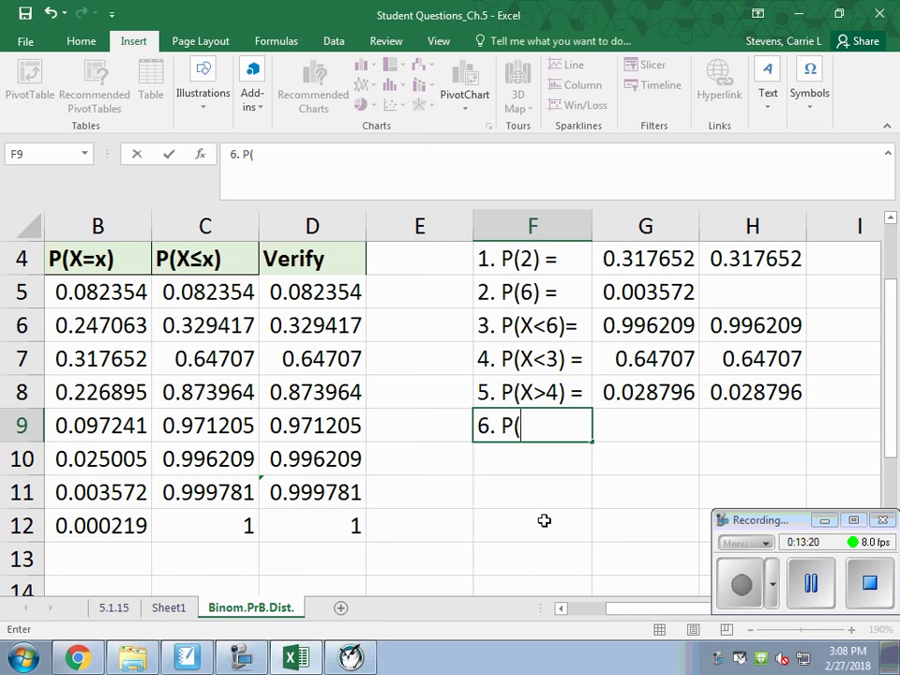
{"action": "type", "text": "x"}
{"action": "key", "text": "BackSpace"}
{"action": "type", "text": "X"}
{"action": "key", "text": "BackSpace"}
{"action": "type", "text": ">"}
{"action": "type", "text": "1"}
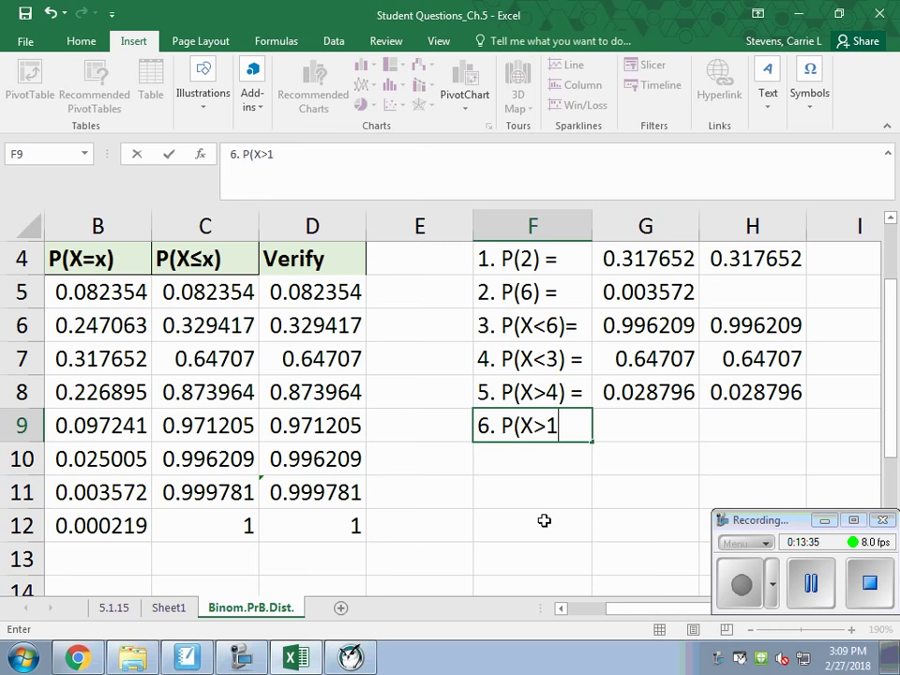
{"action": "type", "text": ")"}
{"action": "type", "text": " ="}
{"action": "key", "text": "Tab"}
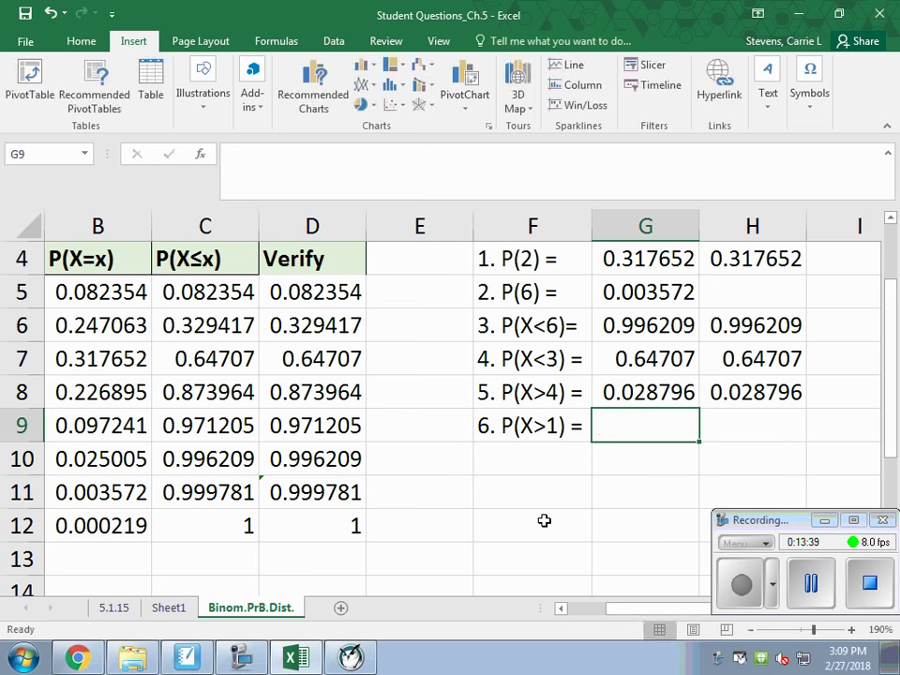
Step: Answer P(X>1) in G9 as =1-C6, giving 0.670583
{"action": "type", "text": "="}
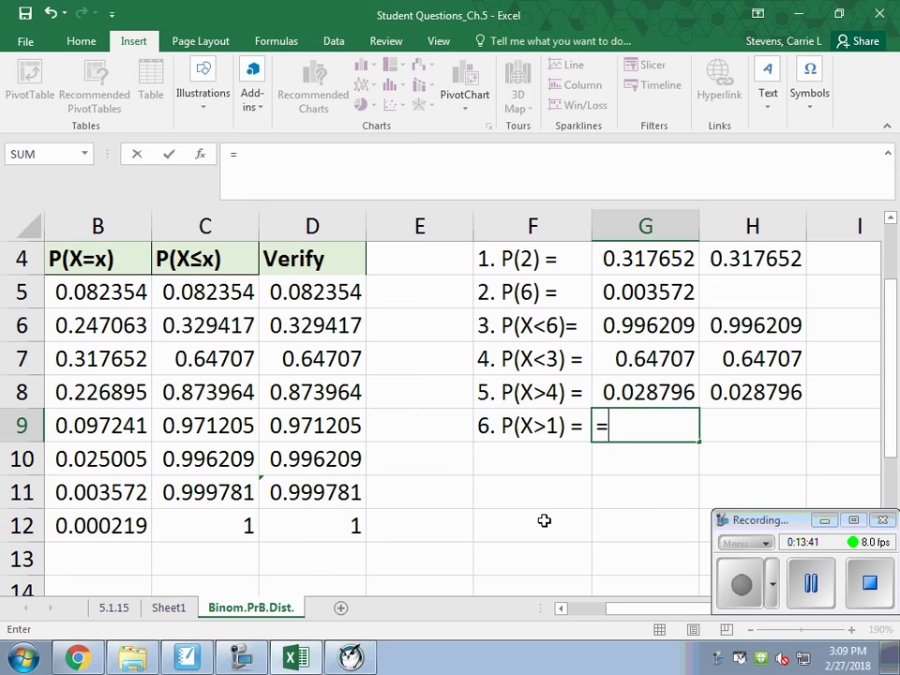
{"action": "type", "text": "1-"}
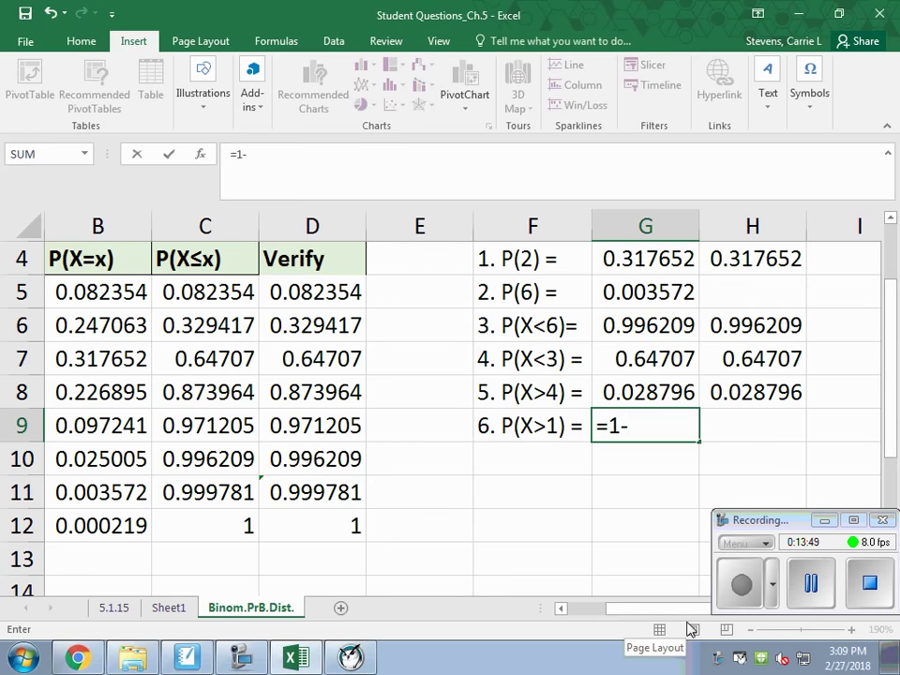
{"action": "left_click_drag", "start_coordinate": [701, 609], "coordinate": [638, 614]}
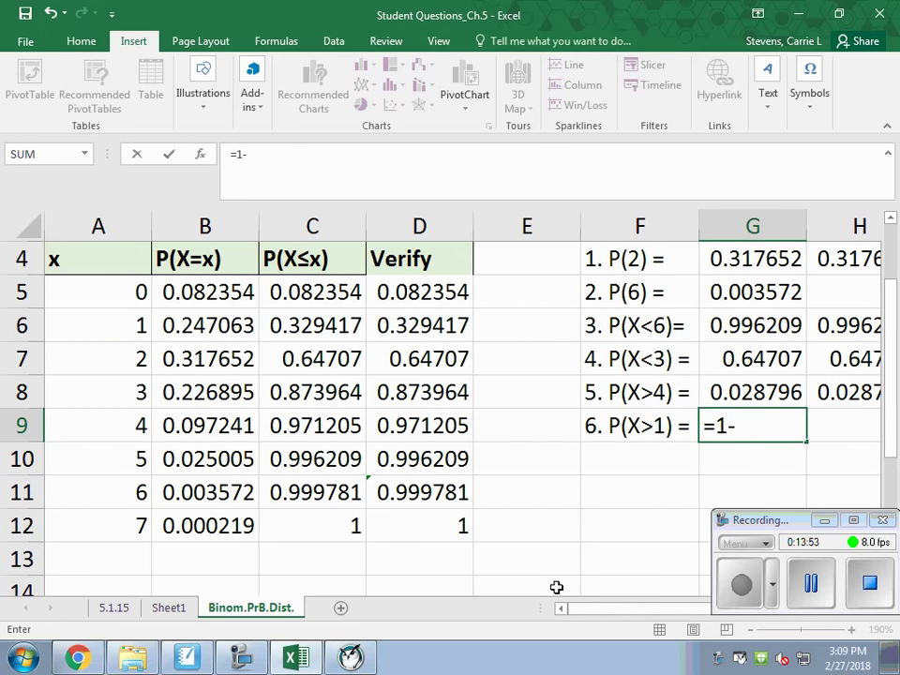
{"action": "left_click", "coordinate": [321, 326]}
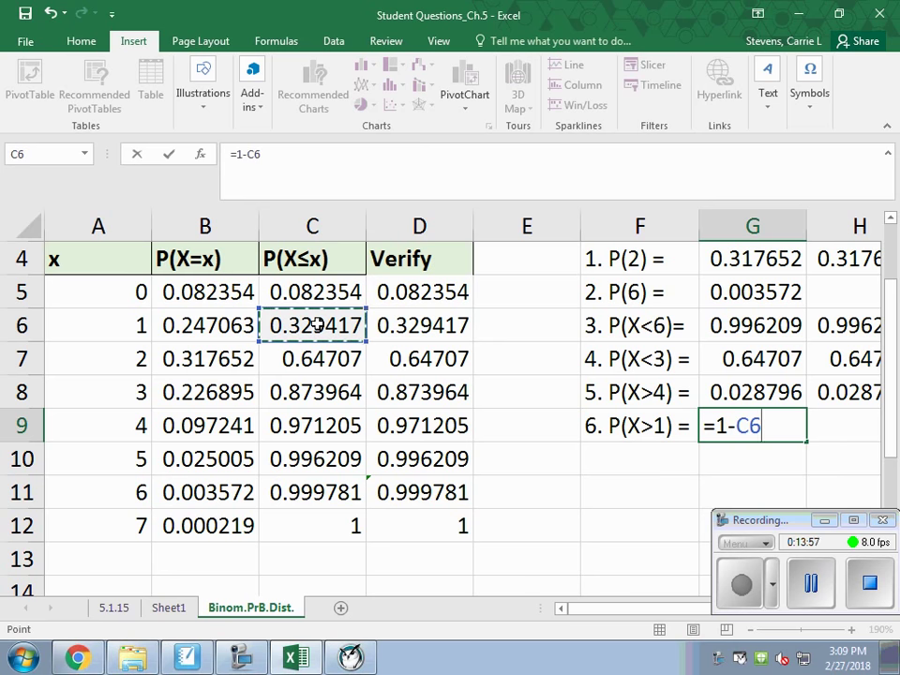
{"action": "key", "text": "Return"}
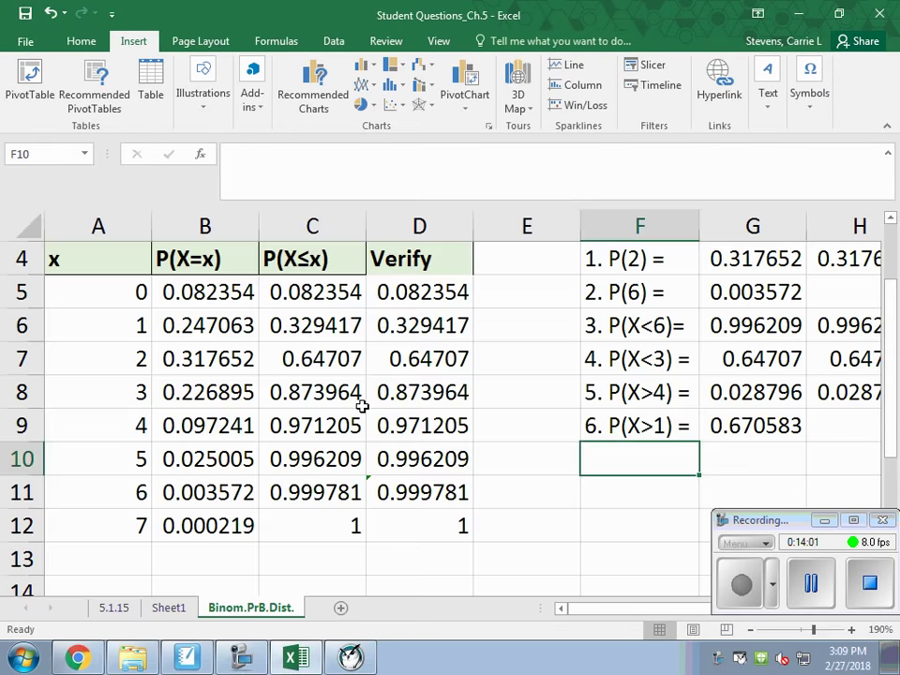
Step: Enter =SUM(B7:B12) in H9, giving 0.67058 to match the P(X>1) answer
{"action": "scroll", "coordinate": [361, 405], "scroll_direction": "down", "scroll_amount": 1, "text": "ctrl"}
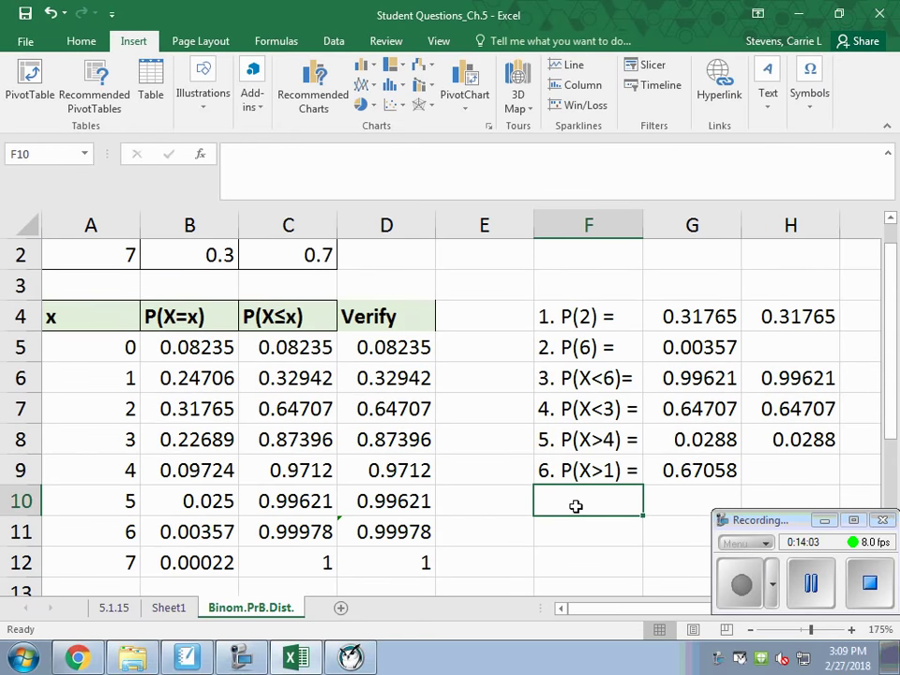
{"action": "scroll", "coordinate": [567, 530], "scroll_direction": "down", "scroll_amount": 1}
{"action": "scroll", "coordinate": [693, 489], "scroll_direction": "up", "scroll_amount": 1}
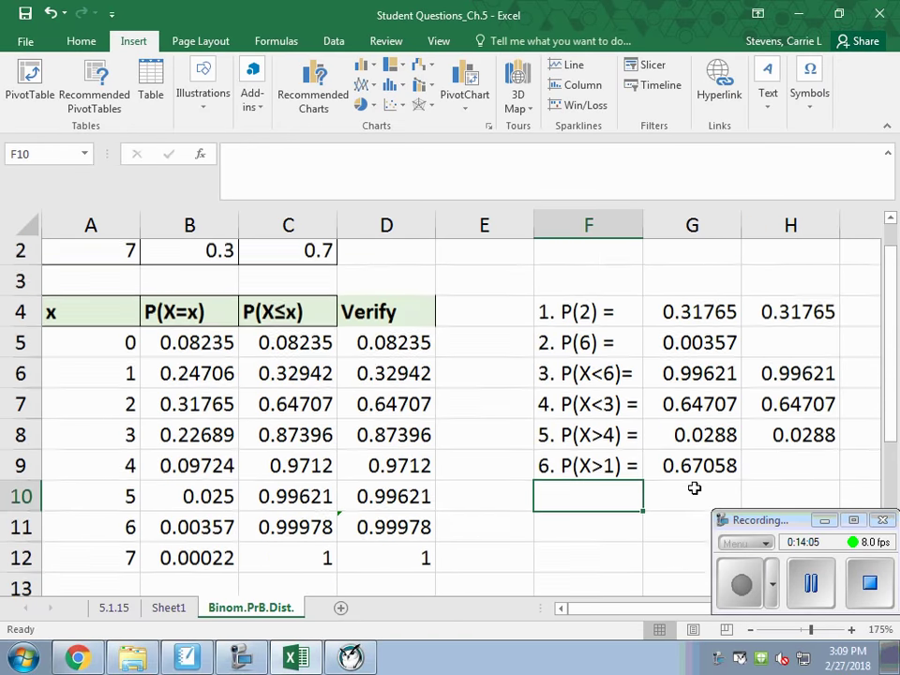
{"action": "left_click", "coordinate": [764, 472]}
{"action": "type", "text": "=su"}
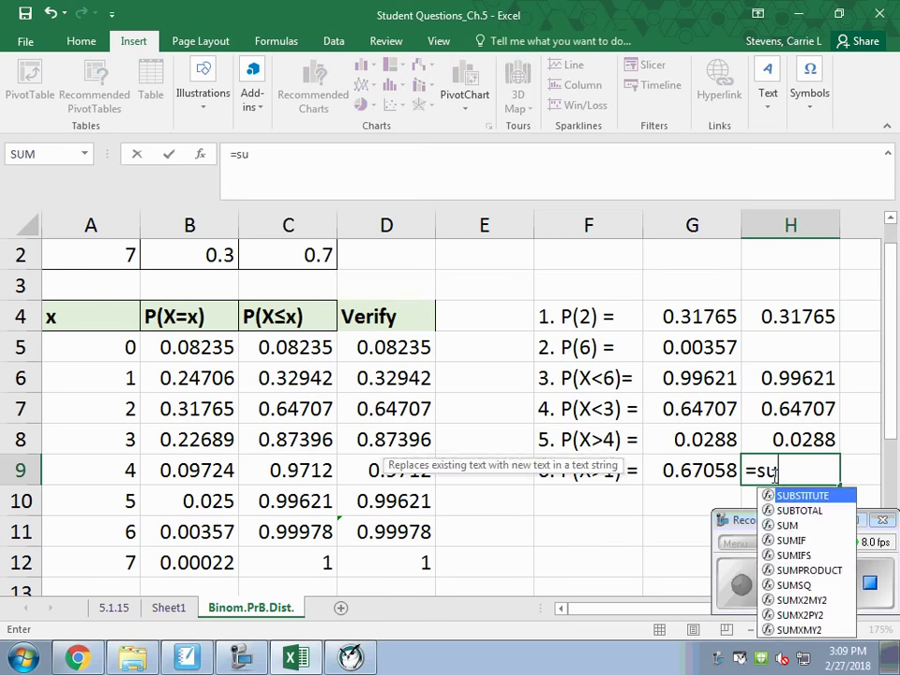
{"action": "type", "text": "m("}
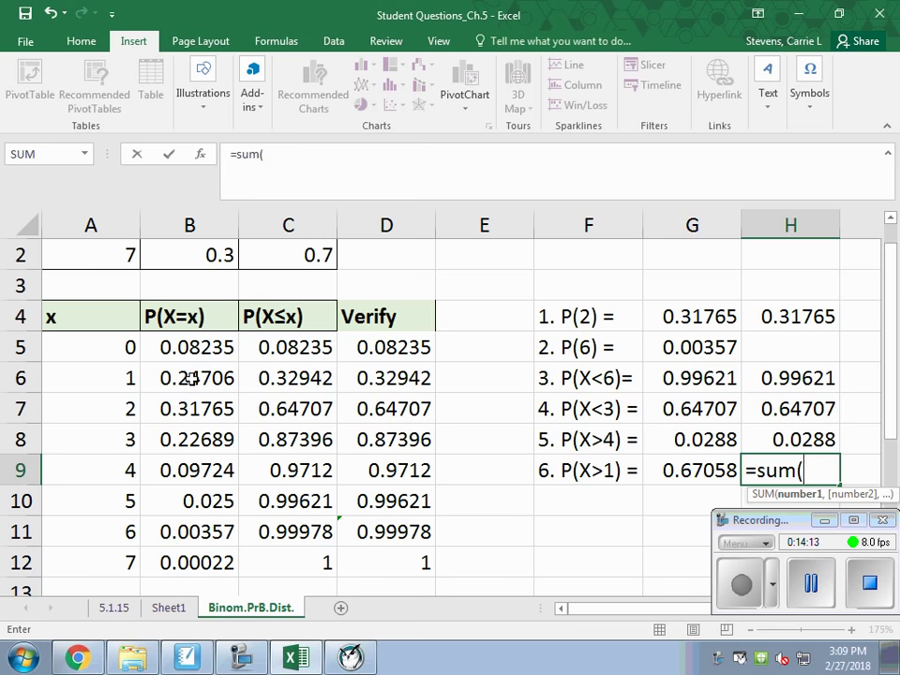
{"action": "left_click_drag", "start_coordinate": [178, 409], "coordinate": [178, 563]}
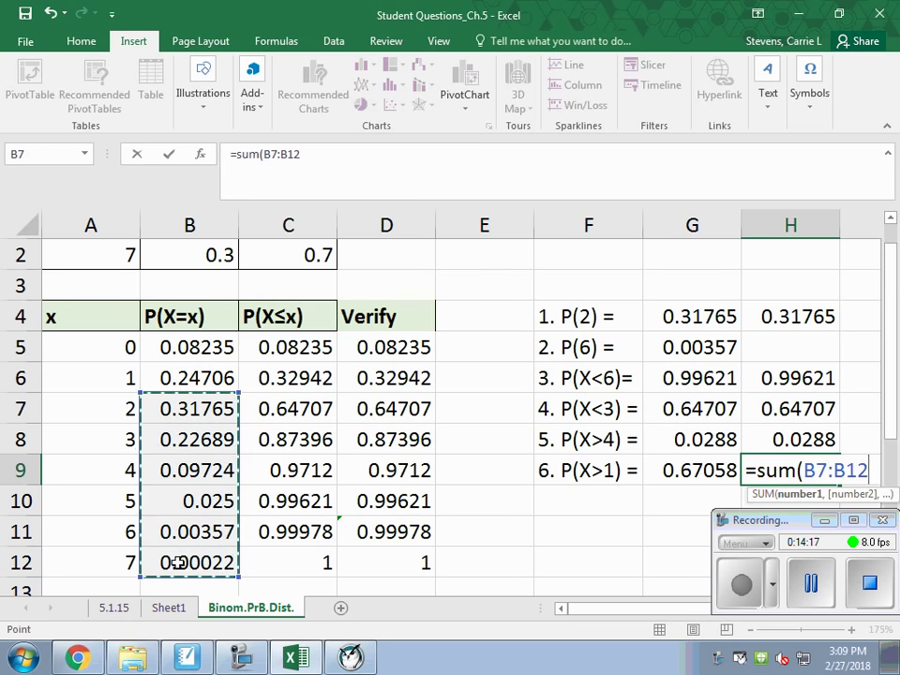
{"action": "key", "text": "Return"}
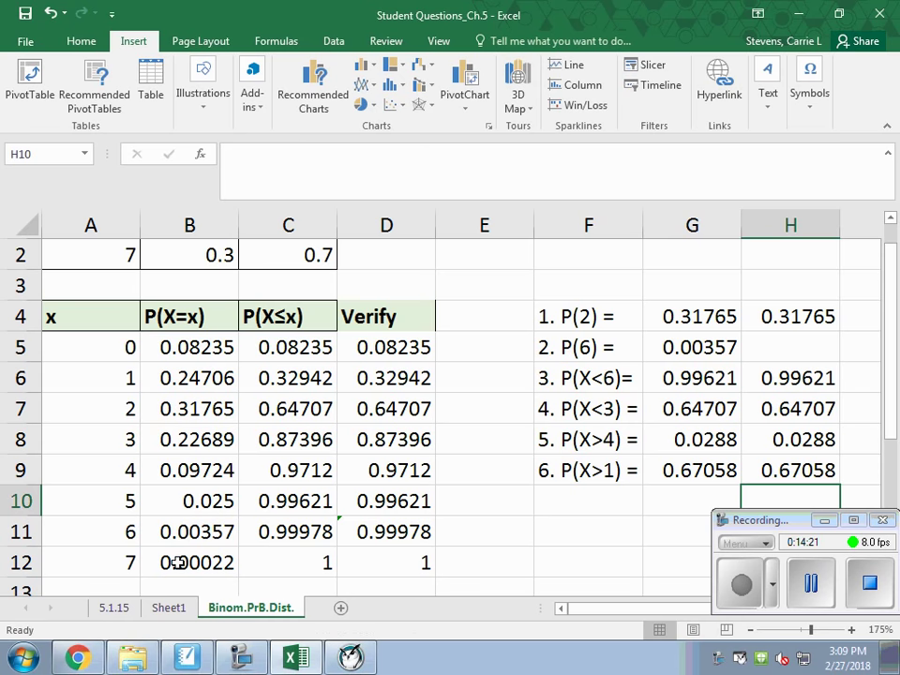
{"action": "left_click", "coordinate": [574, 504]}
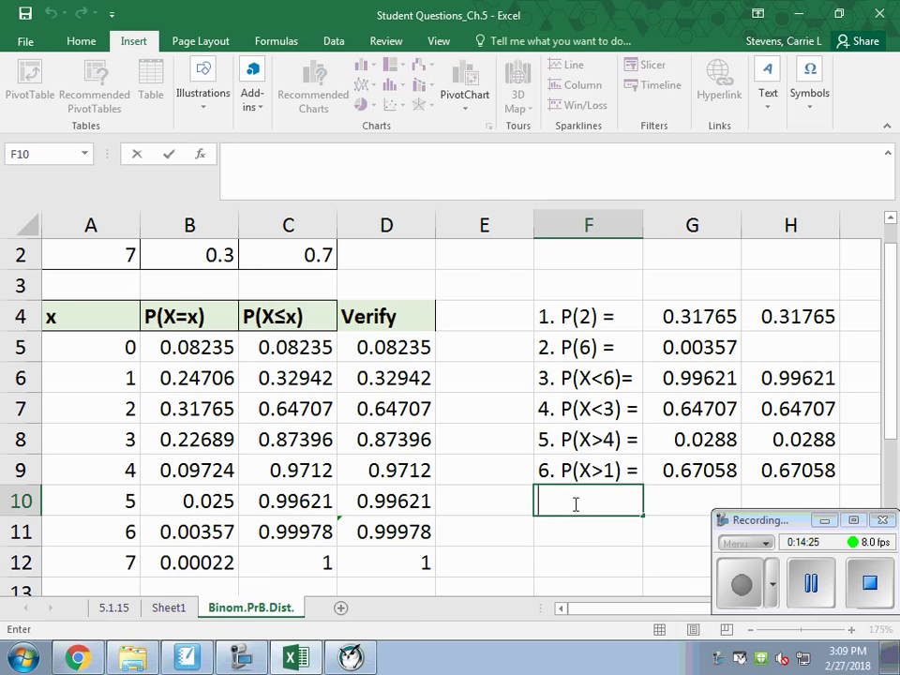
Step: Begin the F10 label as '7. P(X' and insert the ≥ symbol
{"action": "type", "text": "7/"}
{"action": "key", "text": "BackSpace"}
{"action": "type", "text": ". "}
{"action": "type", "text": "P(X"}
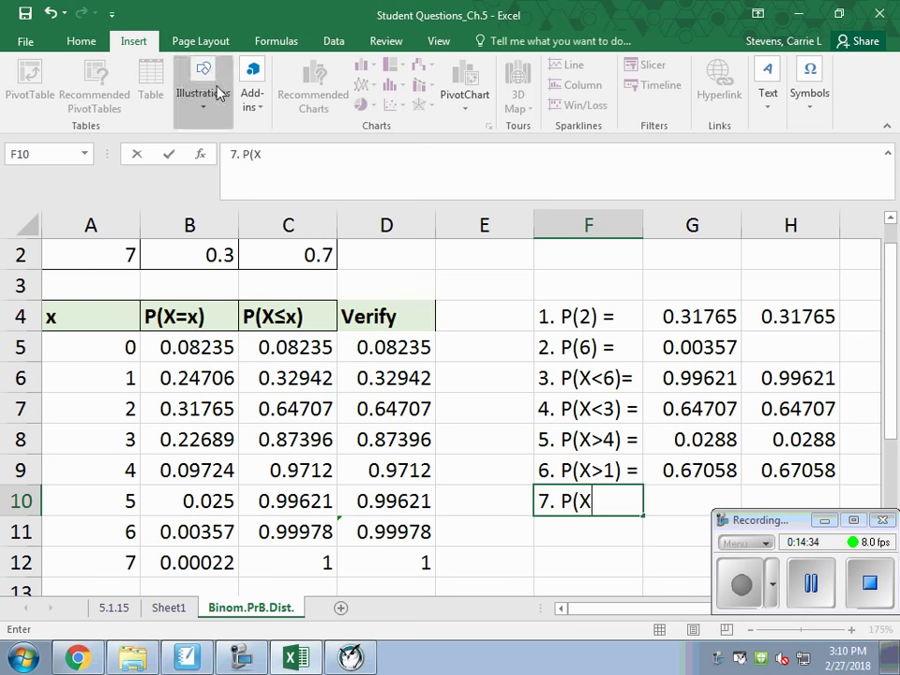
{"action": "left_click", "coordinate": [810, 93]}
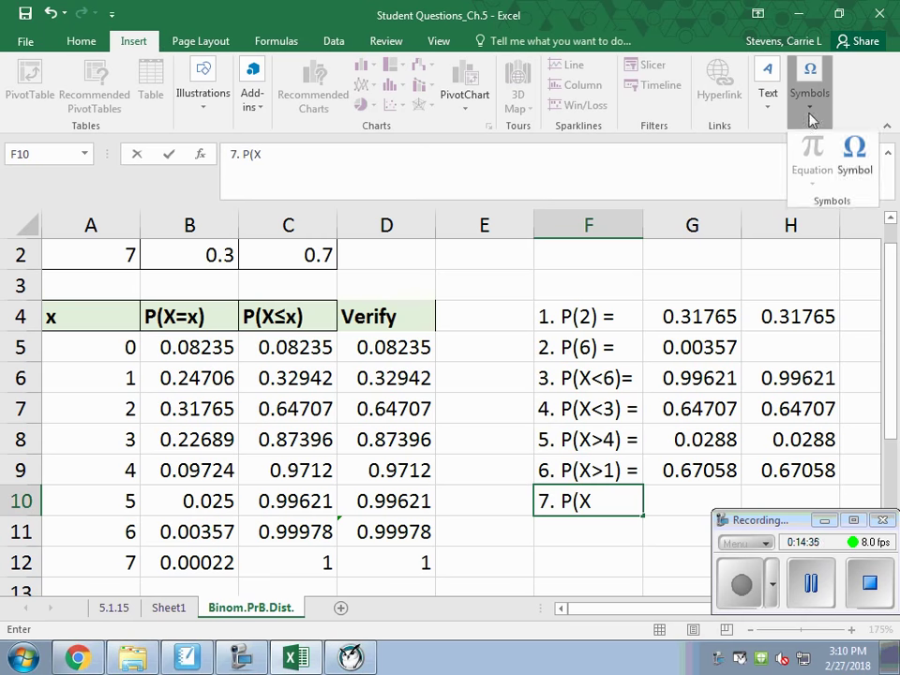
{"action": "left_click", "coordinate": [857, 150]}
{"action": "left_click", "coordinate": [523, 378]}
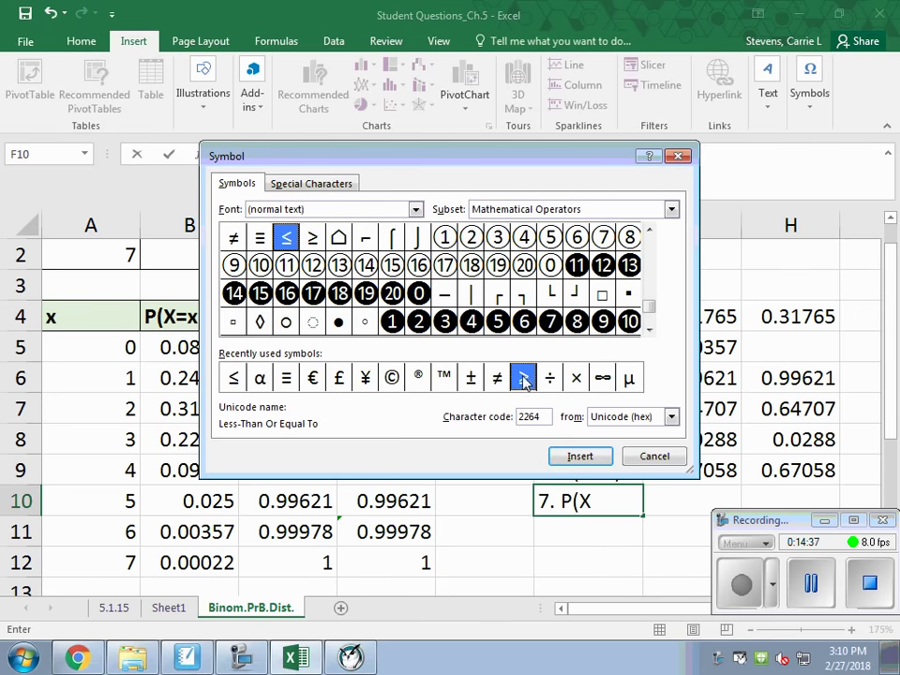
{"action": "left_click", "coordinate": [586, 457]}
{"action": "left_click", "coordinate": [655, 456]}
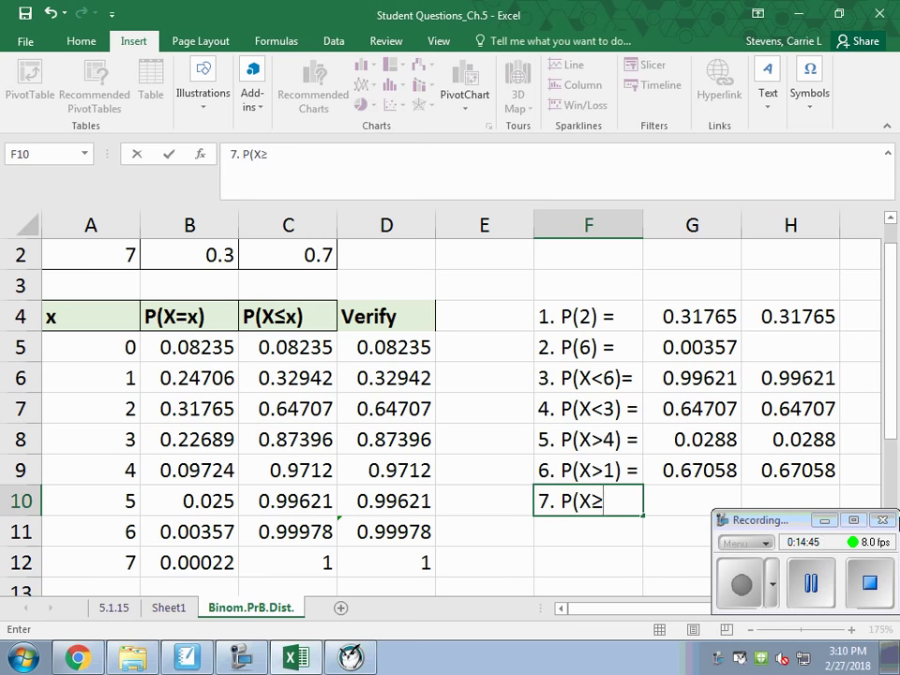
Step: Complete the F10 label so it reads '7. P(X≥3) ='
{"action": "type", "text": "3)"}
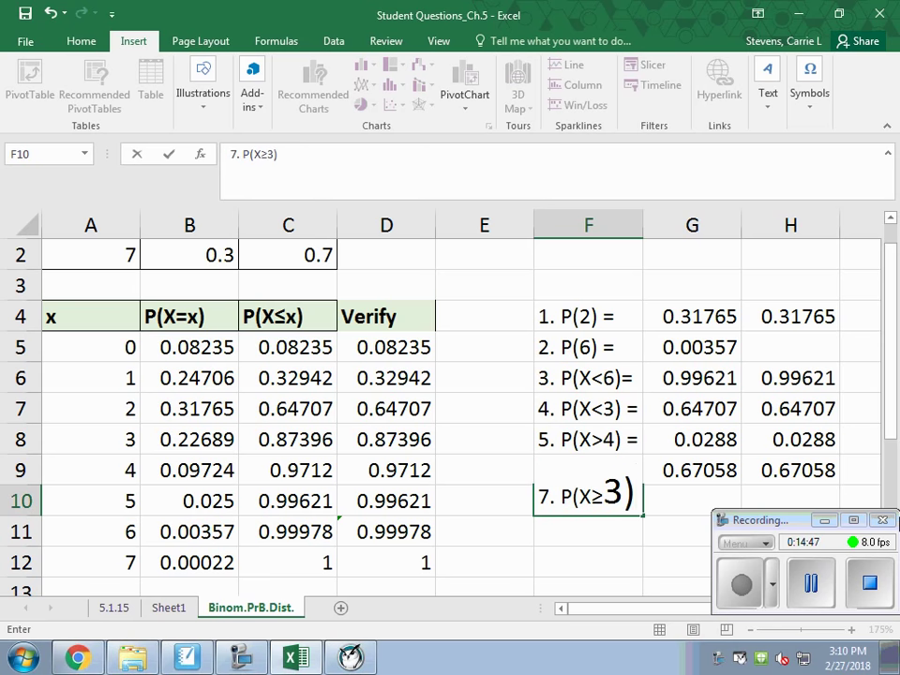
{"action": "key", "text": "BackSpace"}
{"action": "key", "text": "Escape"}
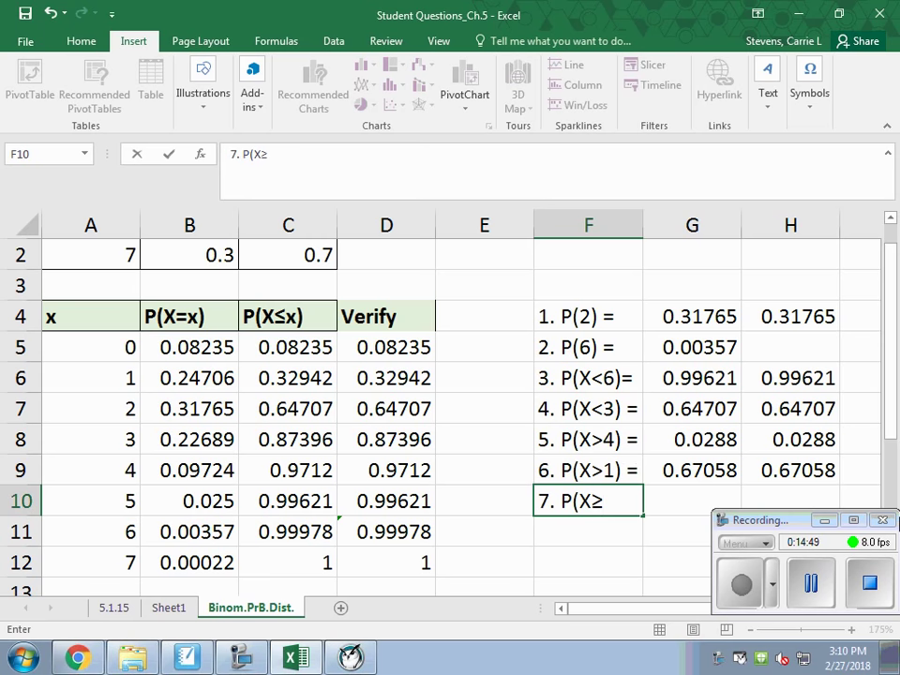
{"action": "left_click", "coordinate": [692, 501]}
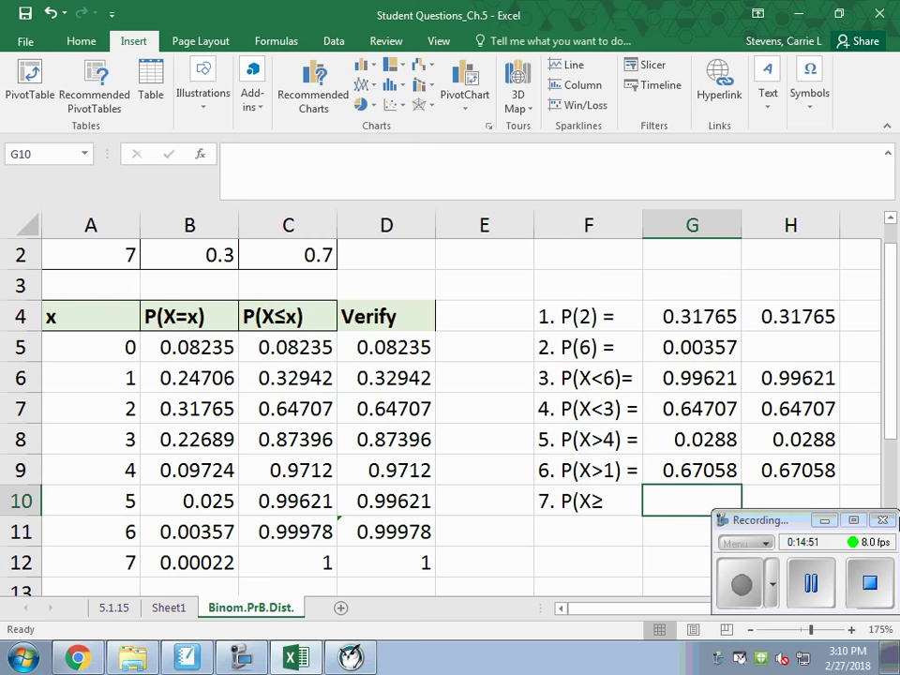
{"action": "left_click", "coordinate": [605, 501]}
{"action": "double_click", "coordinate": [605, 499]}
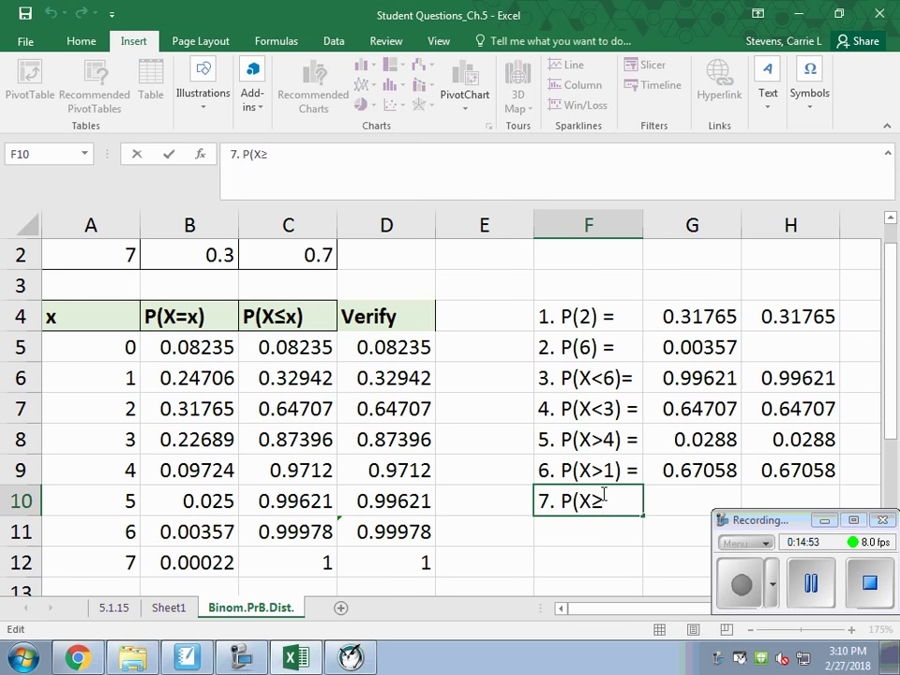
{"action": "type", "text": "3)"}
{"action": "key", "text": "Return"}
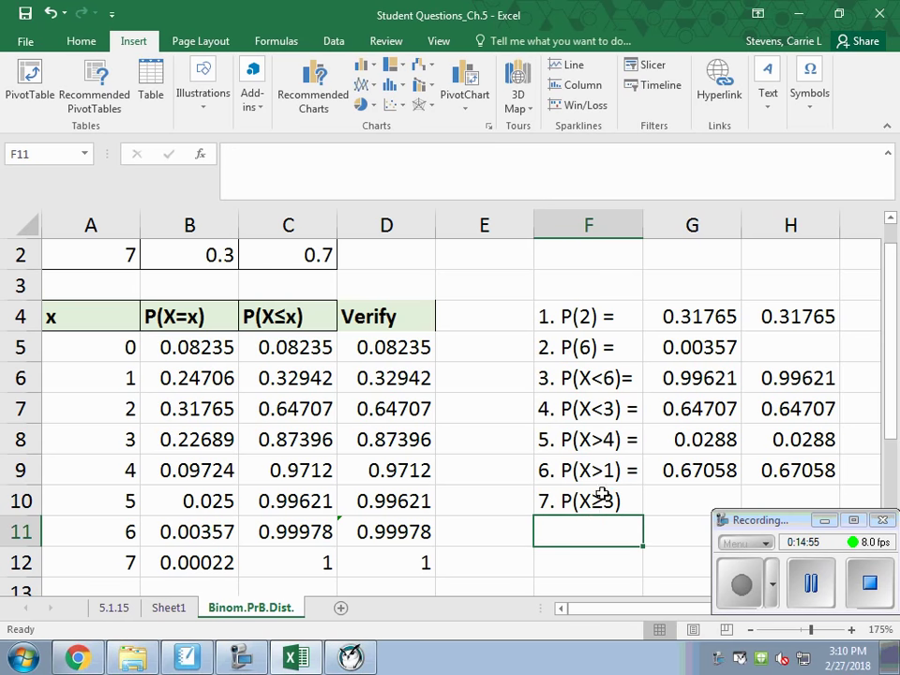
{"action": "double_click", "coordinate": [635, 500]}
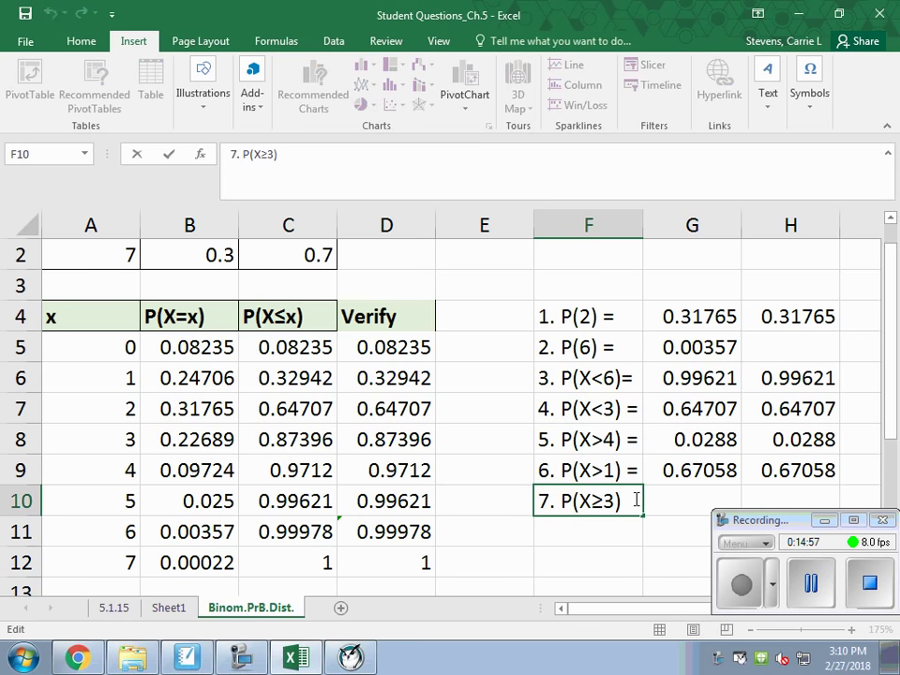
{"action": "type", "text": "="}
Step: Enter =1-C7 in G10, answering P(X≥3) as 0.35293
{"action": "left_click", "coordinate": [697, 500]}
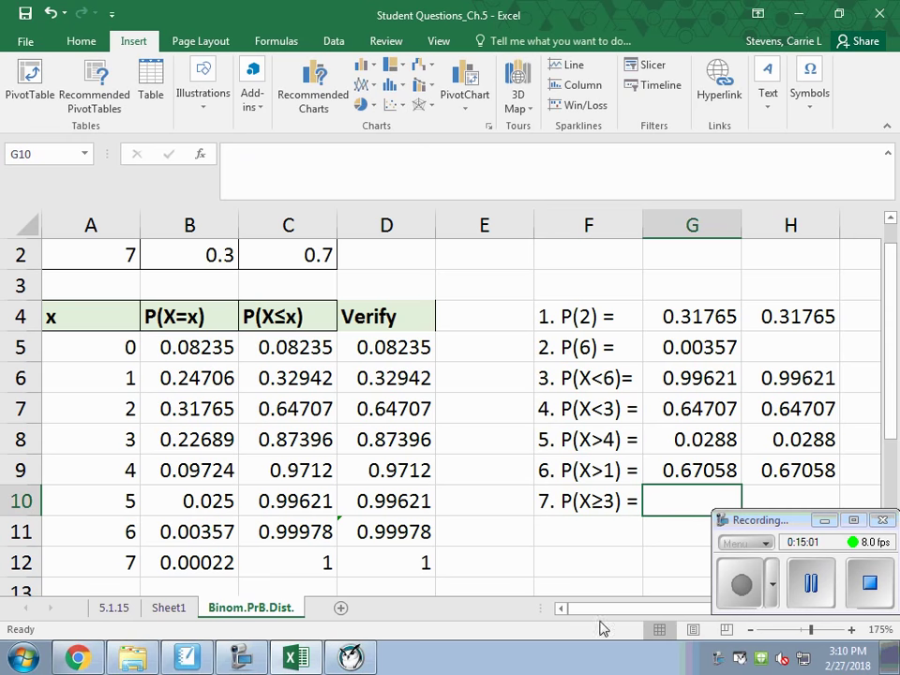
{"action": "type", "text": "="}
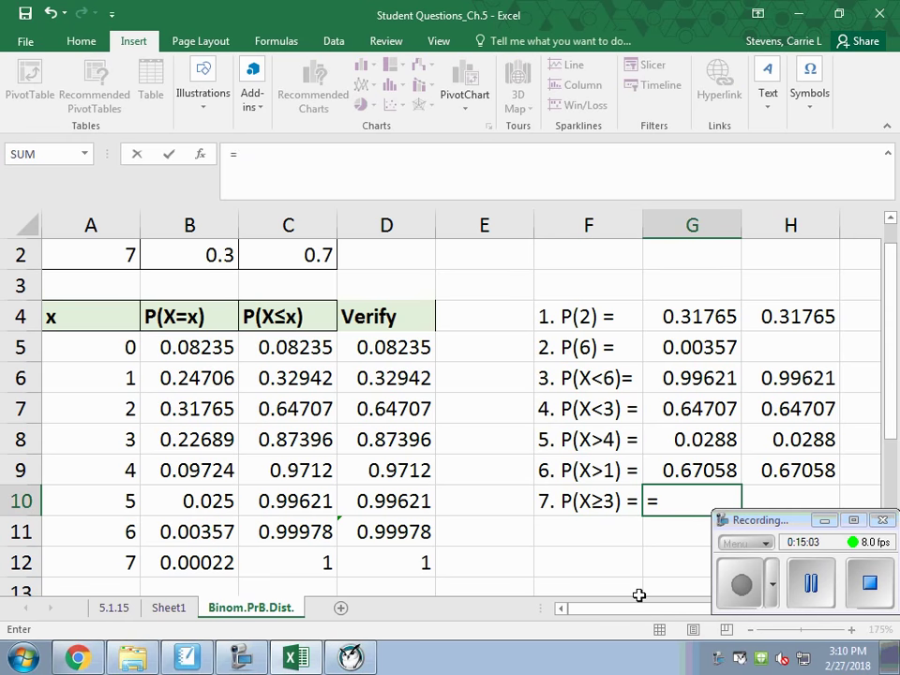
{"action": "type", "text": "1-"}
{"action": "left_click", "coordinate": [291, 408]}
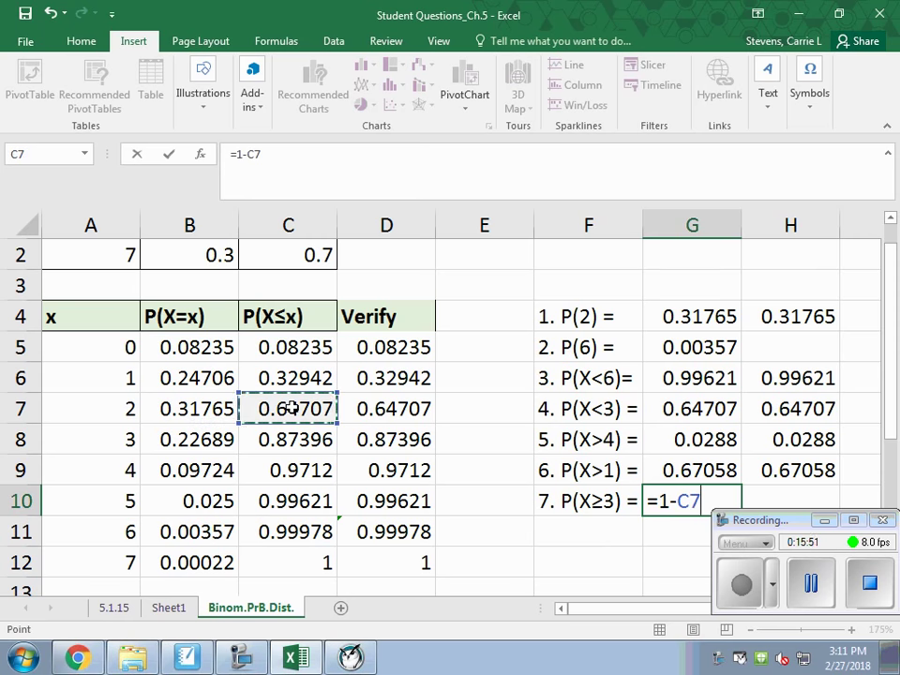
{"action": "key", "text": "Return"}
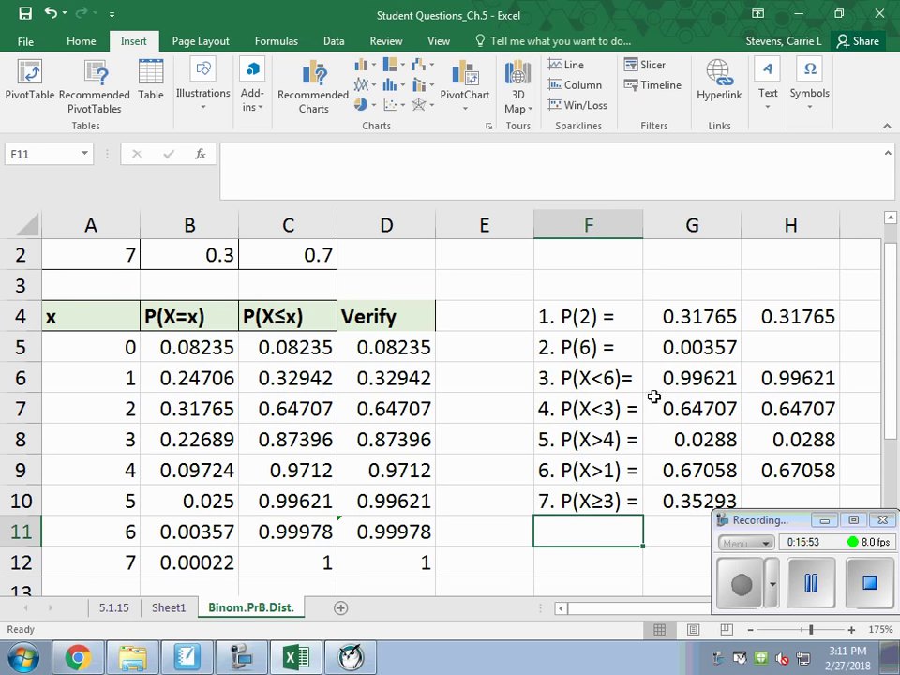
Step: Add the check formula =SUM(B8:B12) in H10, confirming 0.35293
{"action": "scroll", "coordinate": [638, 413], "scroll_direction": "down", "scroll_amount": 1}
{"action": "left_click", "coordinate": [785, 410]}
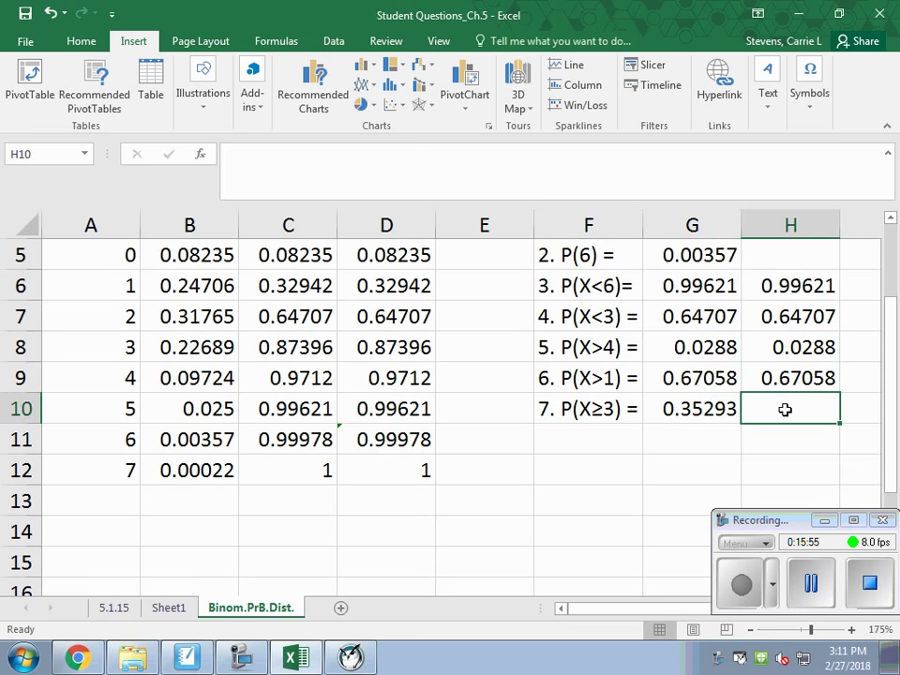
{"action": "type", "text": "="}
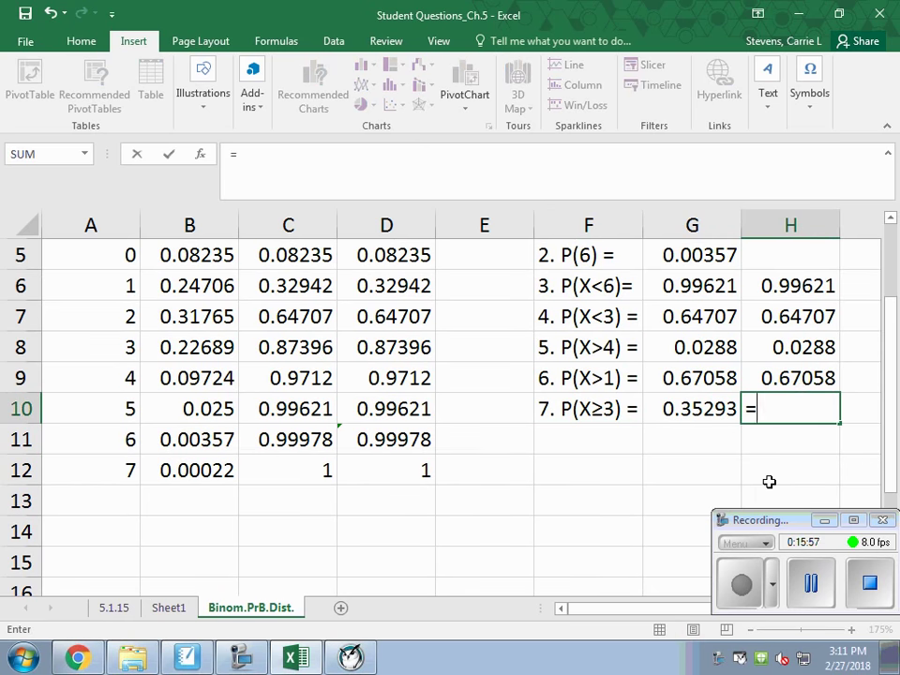
{"action": "type", "text": "sum("}
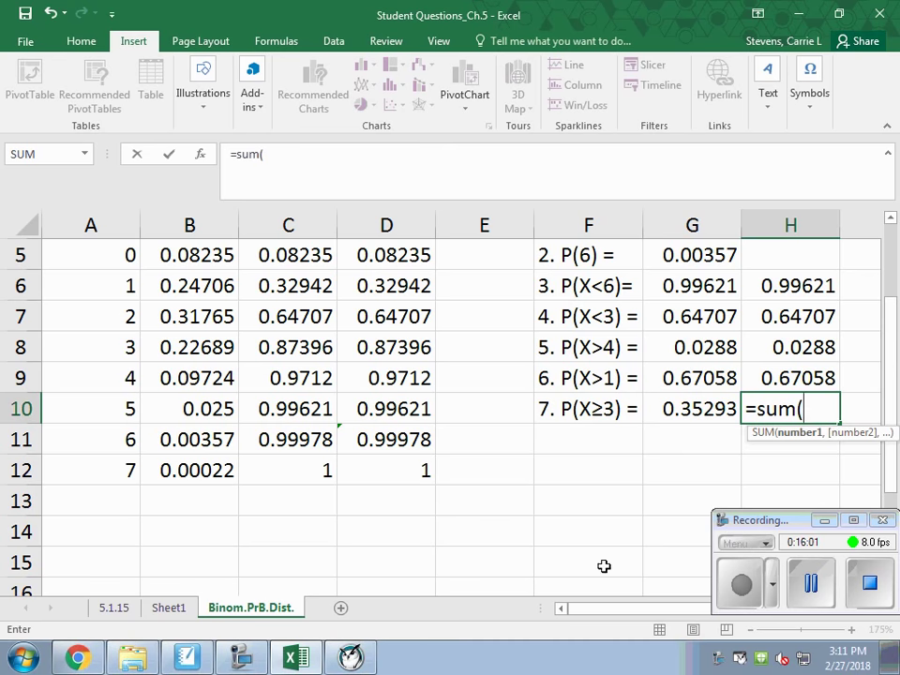
{"action": "left_click_drag", "start_coordinate": [187, 349], "coordinate": [184, 469]}
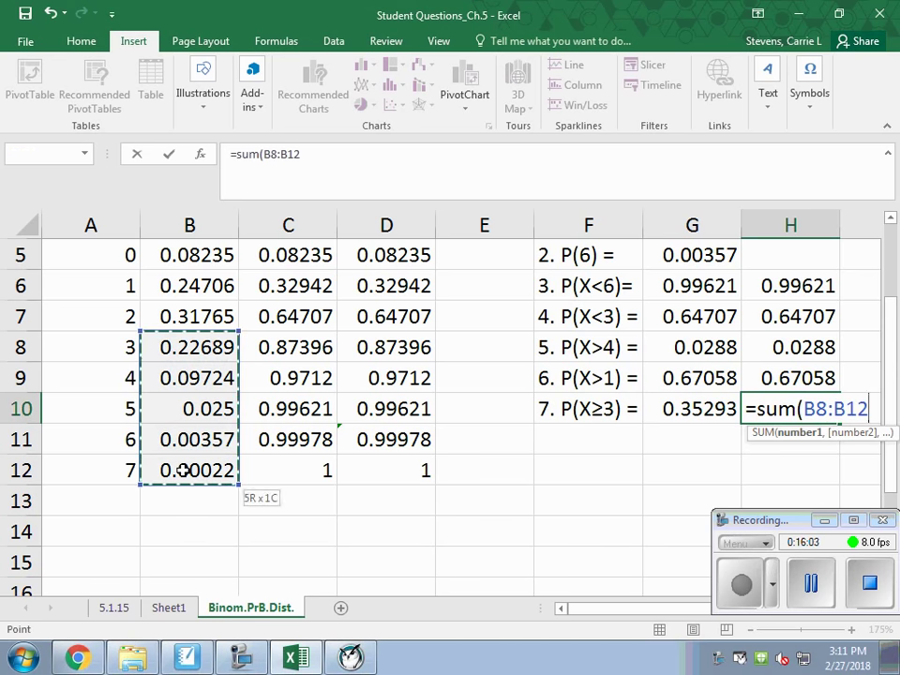
{"action": "key", "text": "Return"}
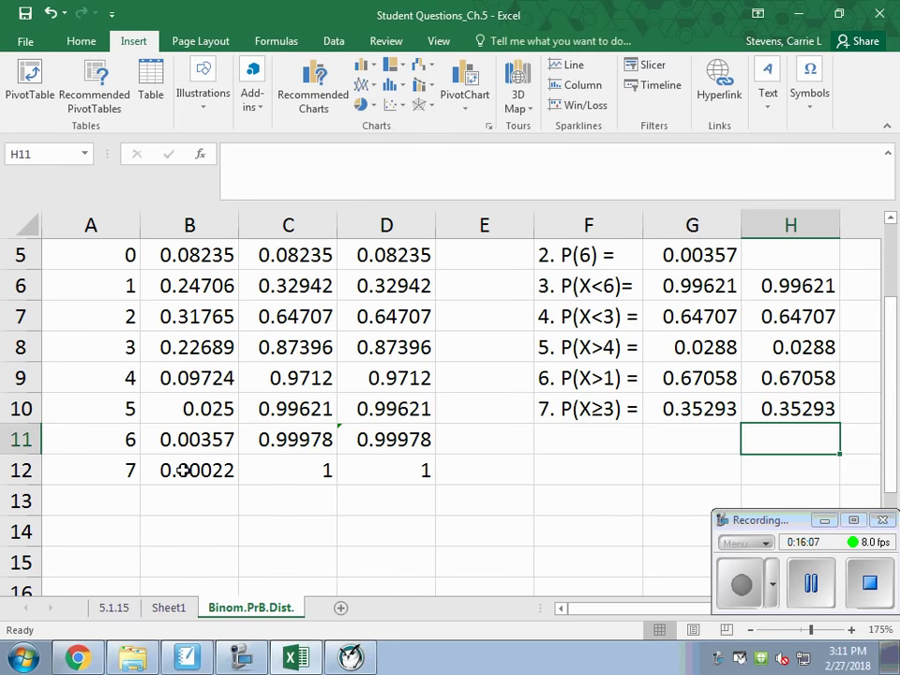
{"action": "scroll", "coordinate": [438, 518], "scroll_direction": "up", "scroll_amount": 2}
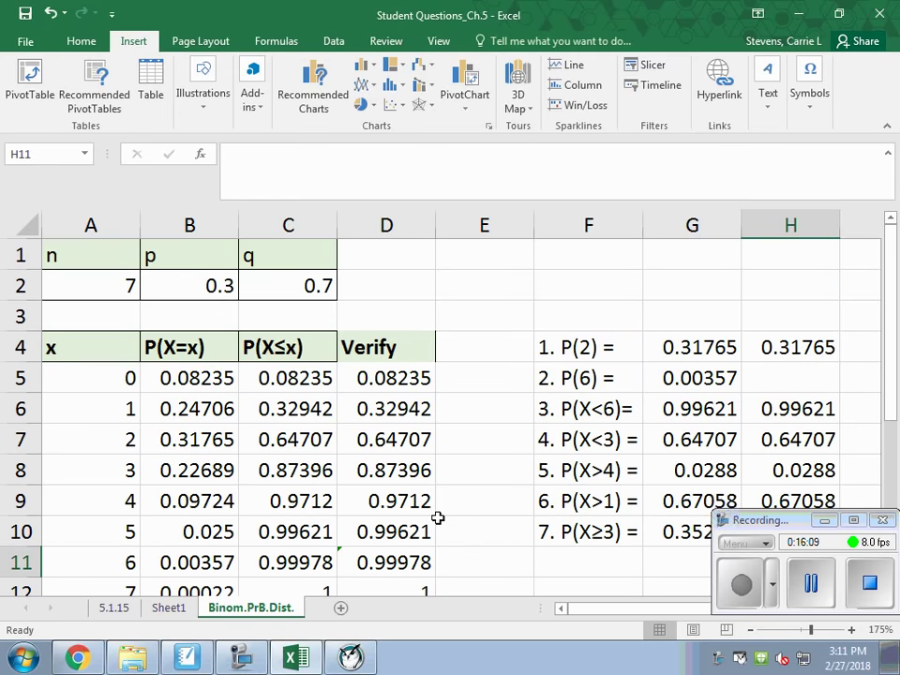